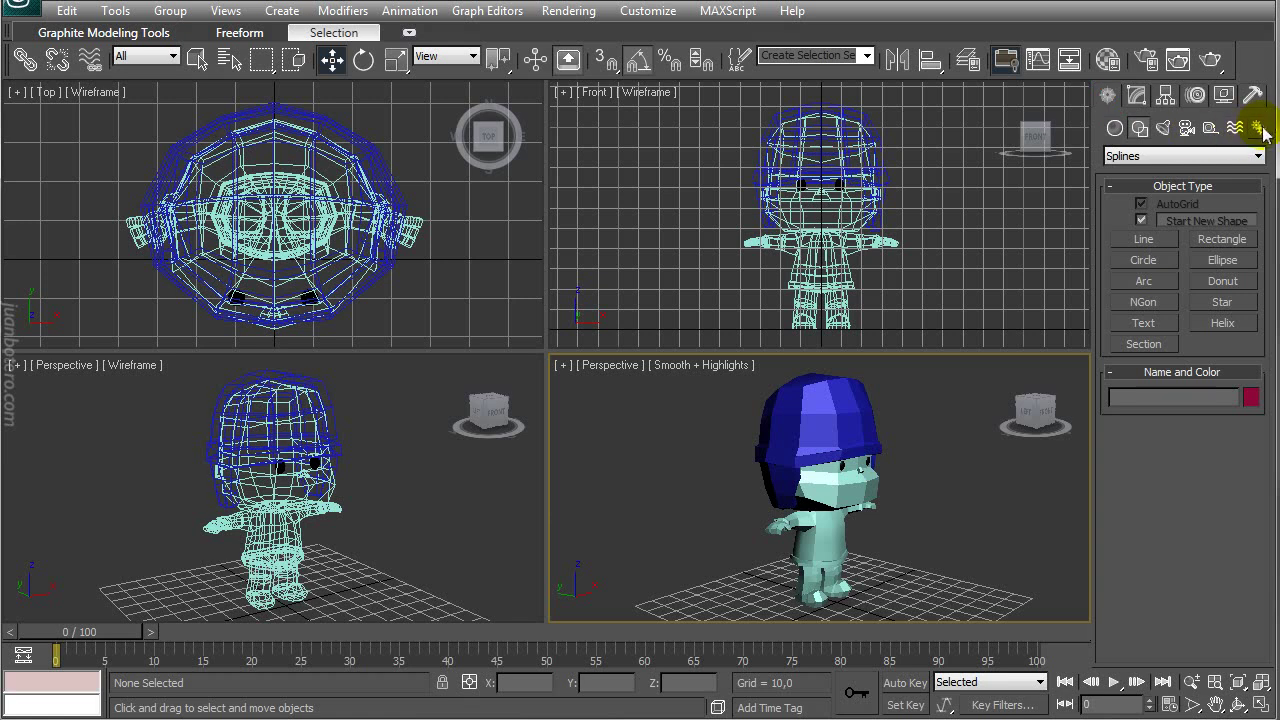
Start the Bones tool and switch the Front viewport to shaded display
left_click(1260, 130)
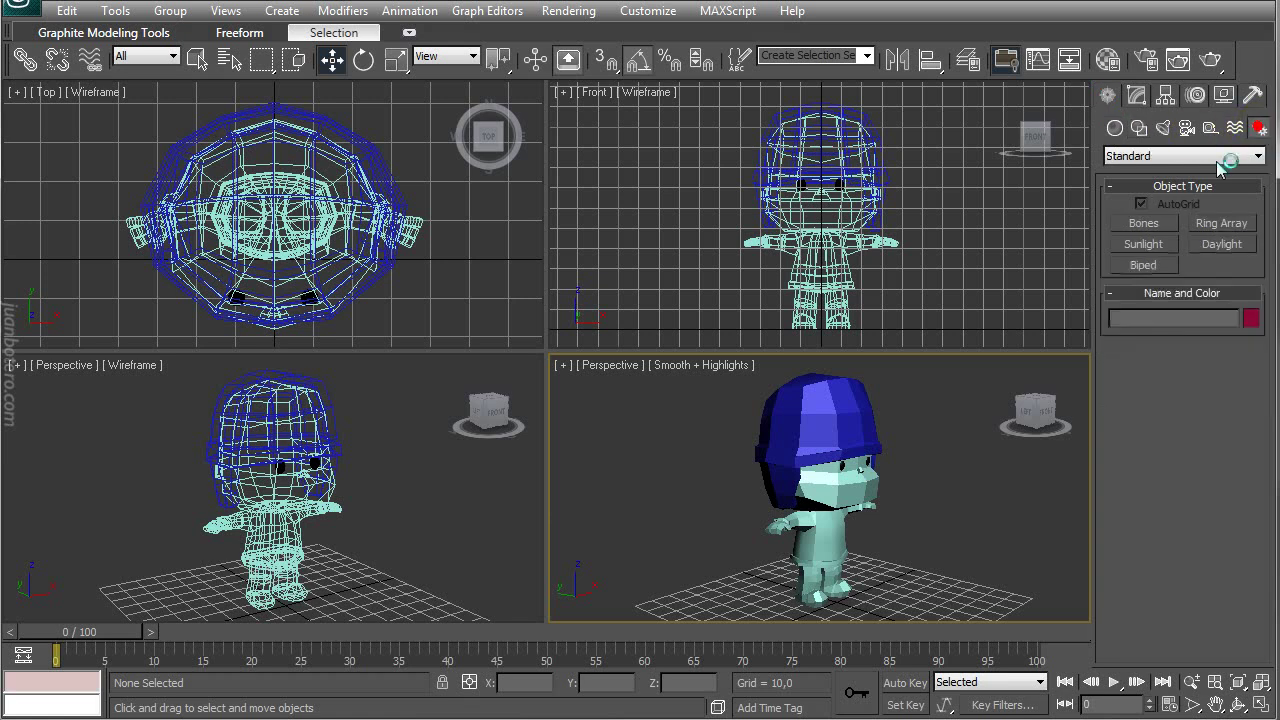
left_click(1143, 223)
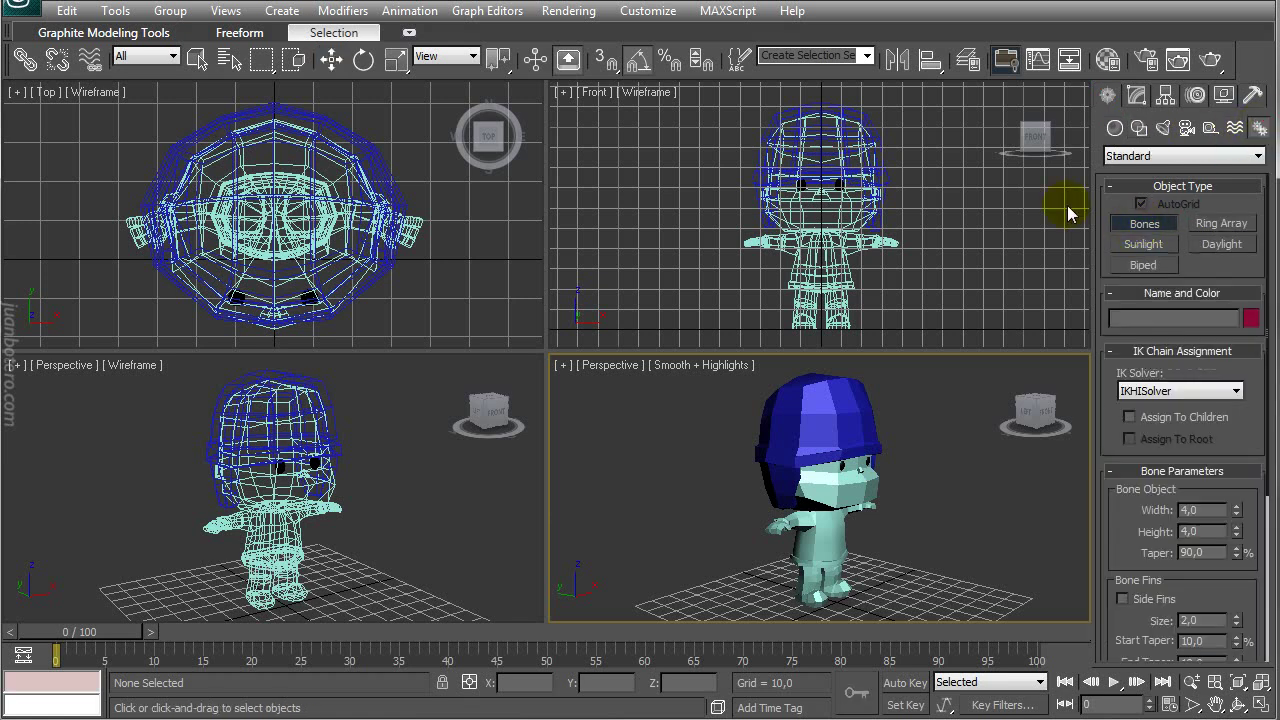
left_click(945, 224)
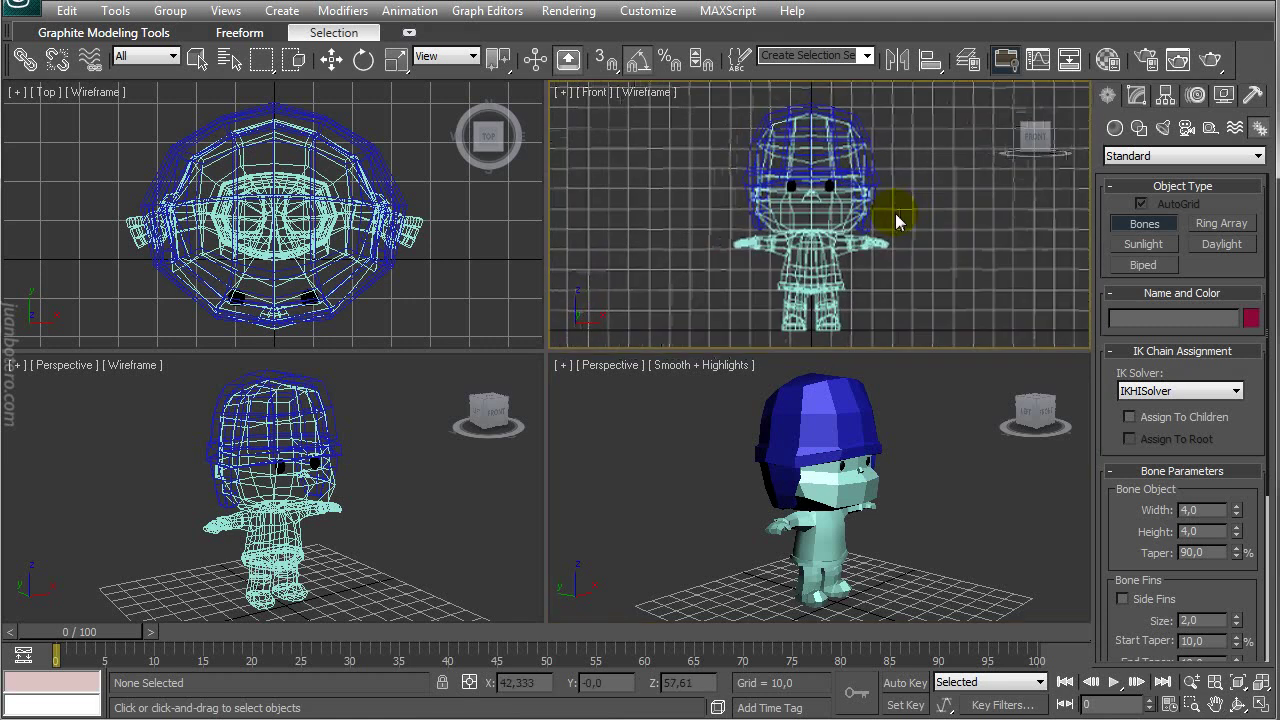
key("F3")
key("F3")
key("F3")
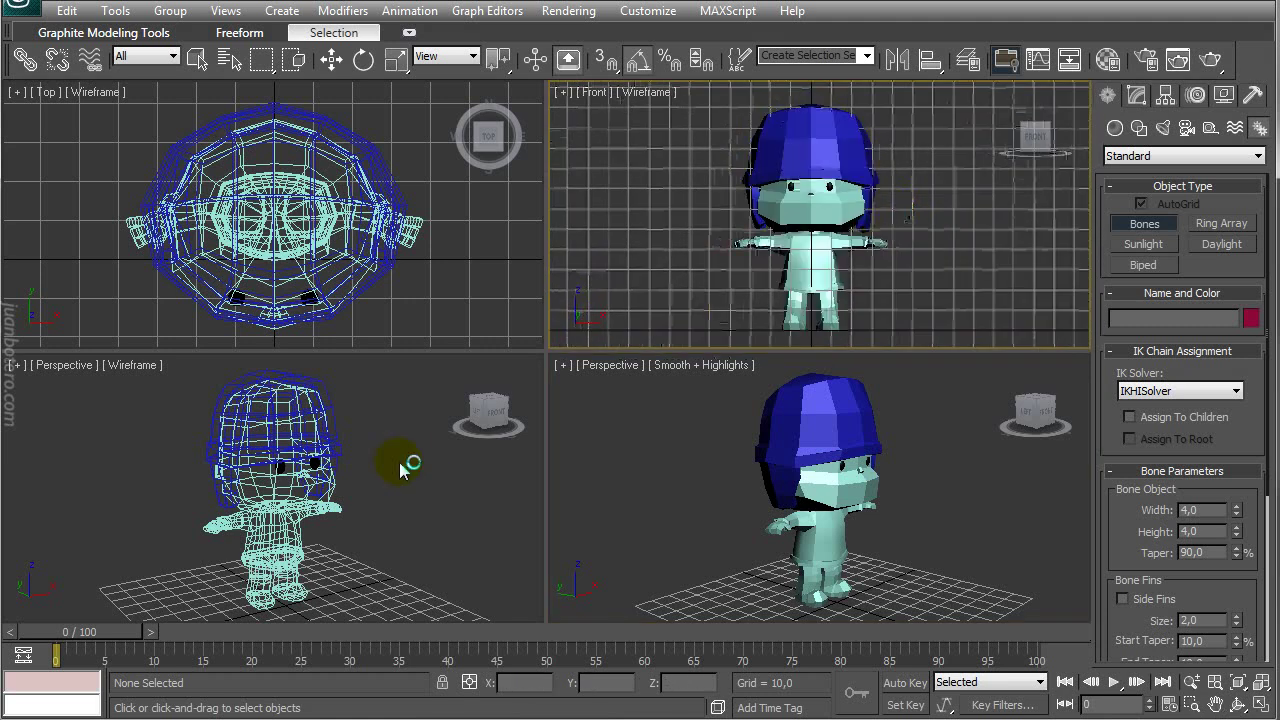
Change the wireframe Perspective viewport to a Left view with shaded display
middle_click_drag(358, 466, 365, 475)
key("l")
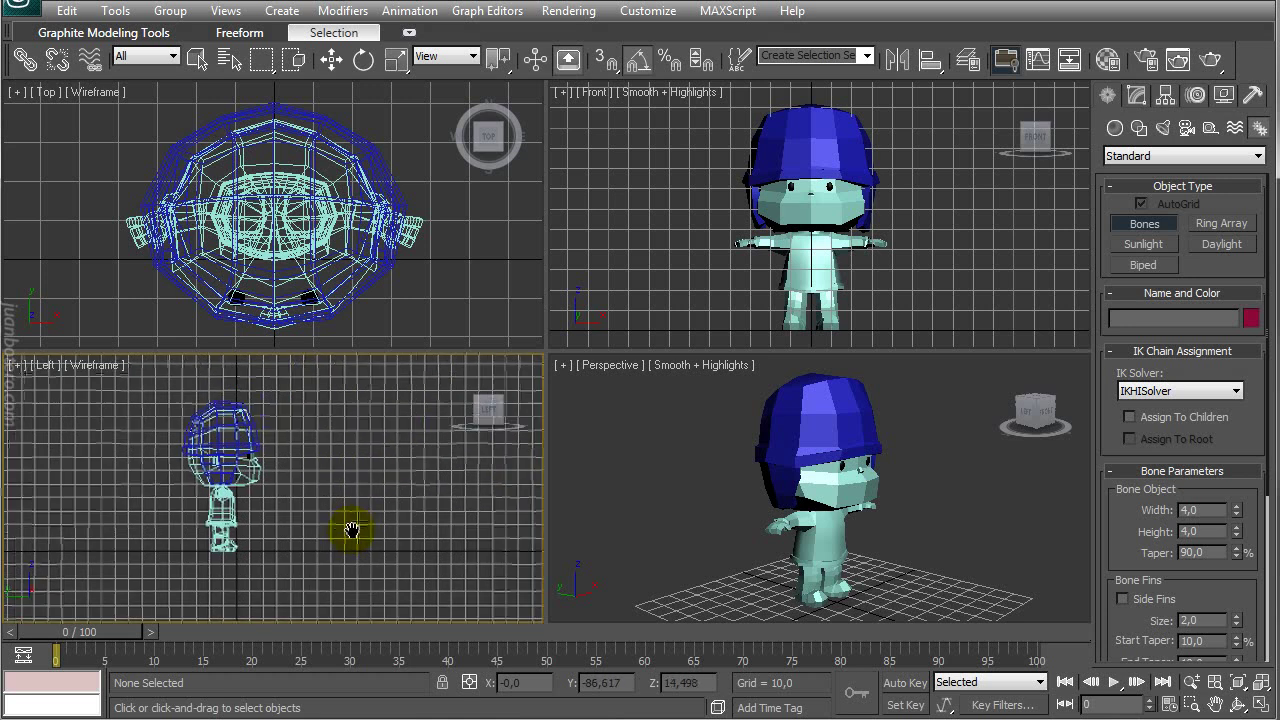
key("F3")
key("F3")
key("F3")
mouse_move(712, 432)
middle_mouse_down()
mouse_move(691, 431)
mouse_move(683, 560)
mouse_move(727, 469)
mouse_move(671, 473)
mouse_move(805, 487)
mouse_move(798, 510)
middle_mouse_up()
middle_click_drag(848, 472, 840, 400)
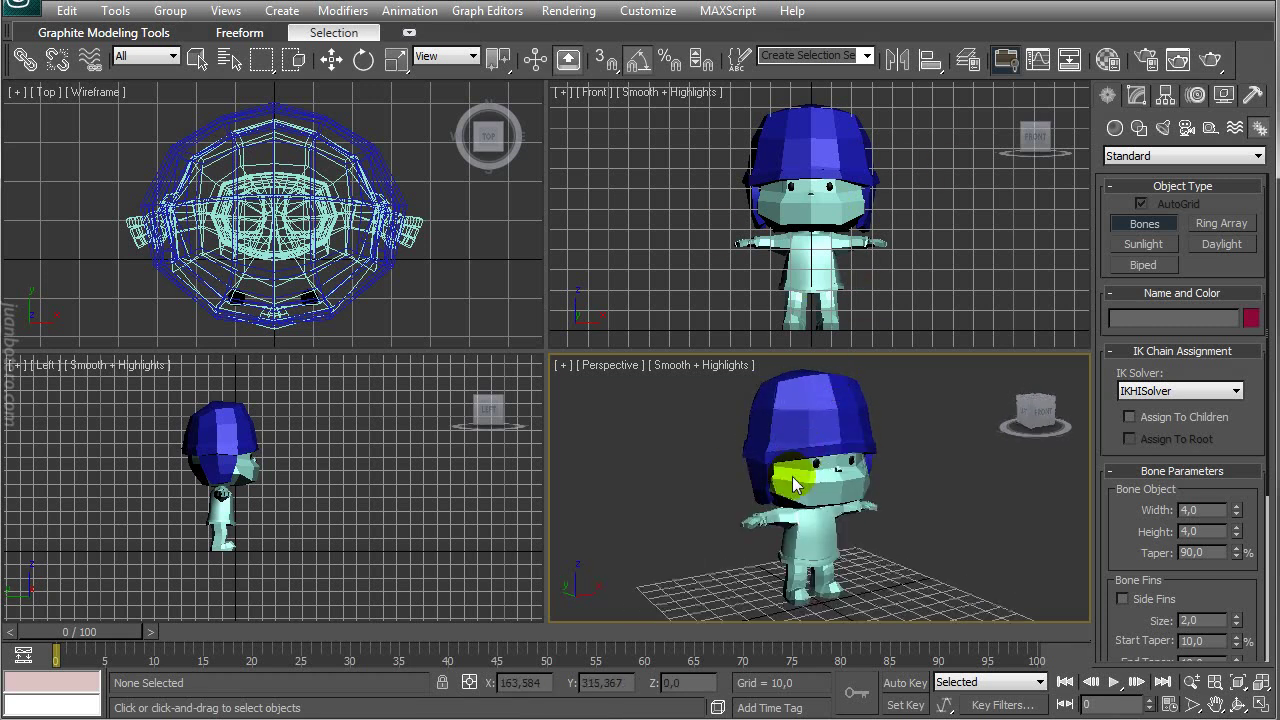
middle_click_drag(793, 477, 857, 500, "alt")
middle_click_drag(376, 466, 334, 495)
mouse_move(700, 243)
middle_mouse_down()
mouse_move(689, 226)
mouse_move(697, 268)
middle_mouse_up()
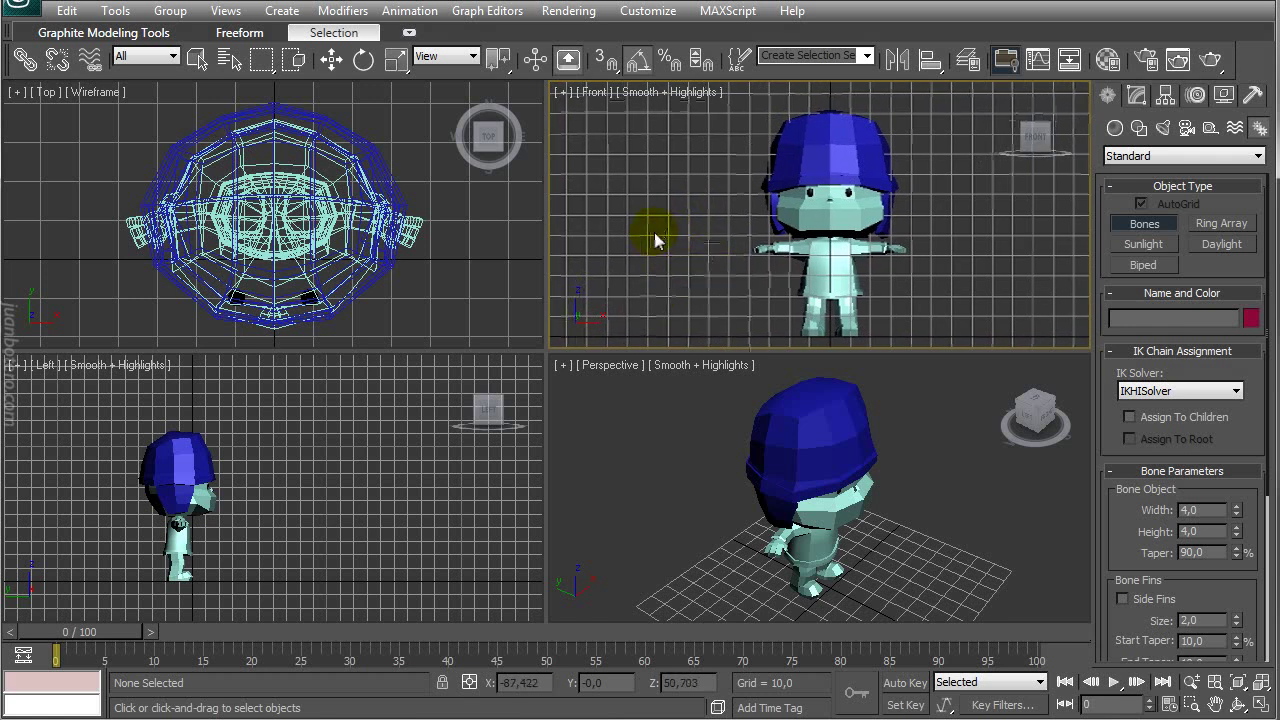
middle_click_drag(654, 232, 662, 225)
middle_click_drag(265, 470, 328, 479)
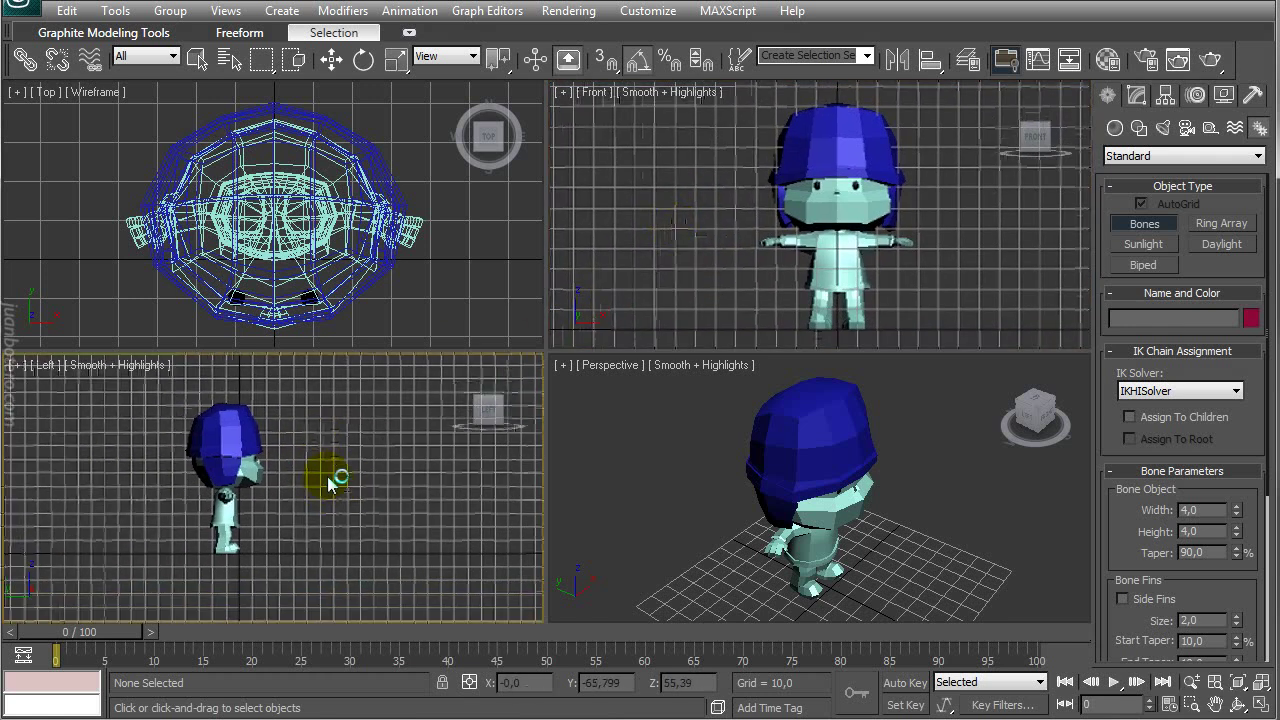
Maximize the Left viewport and frame the character with empty space in front of it
key("alt+w")
scroll(566, 394, "up", 6)
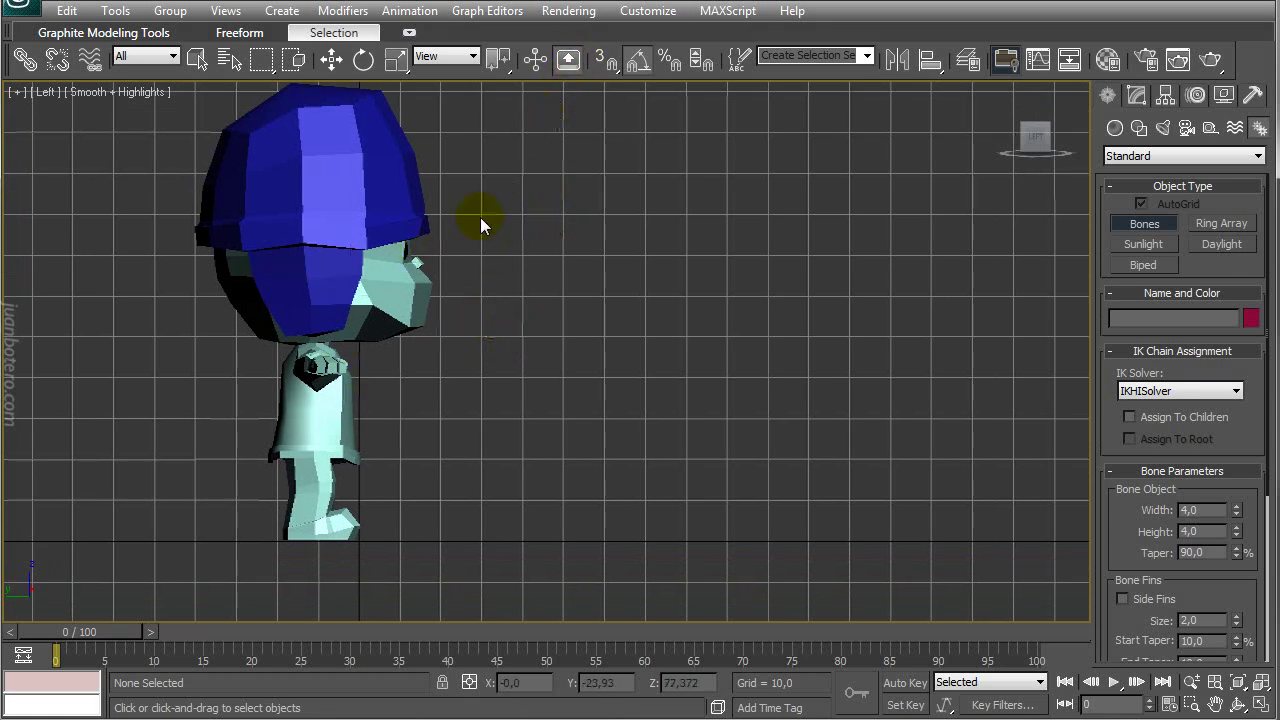
middle_click_drag(447, 406, 495, 439)
middle_click_drag(613, 364, 516, 347)
scroll(553, 353, "up", 2)
scroll(505, 280, "down", 1)
scroll(504, 278, "up", 1)
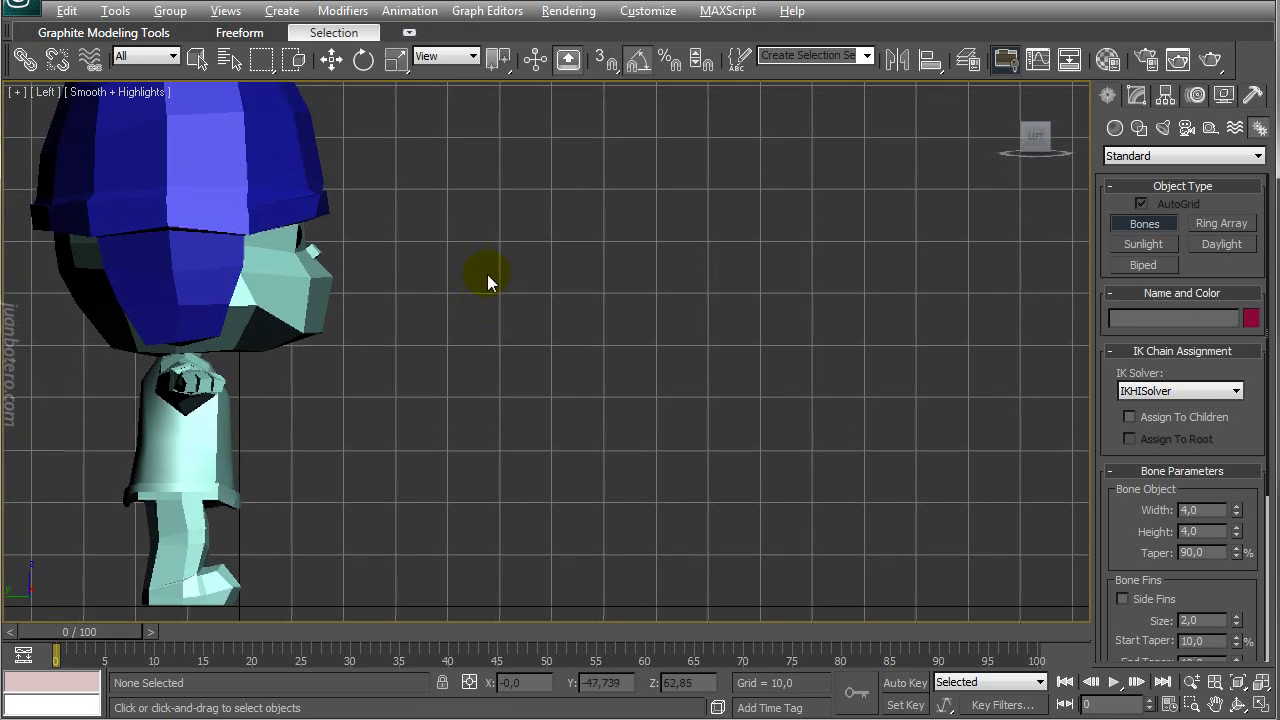
scroll(487, 274, "down", 3)
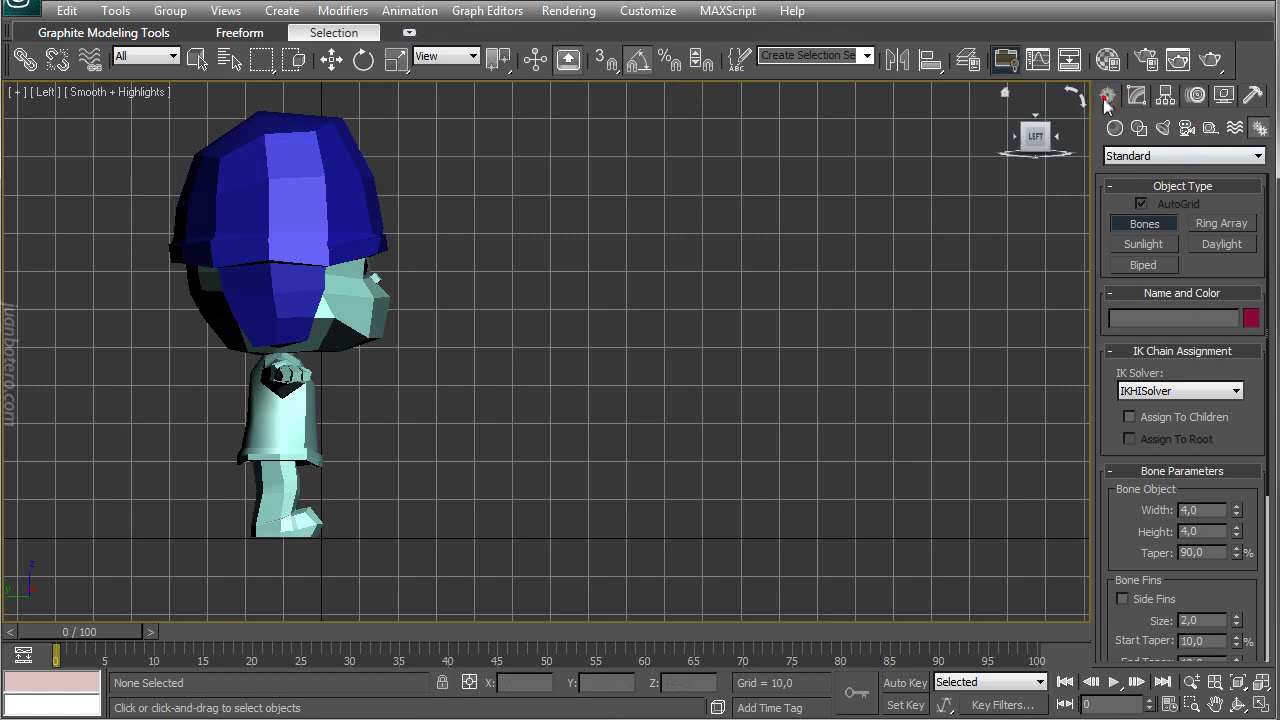
Draw a leg-shaped chain of three bones in front of the character, ending with a short horizontal foot bone
left_click(1146, 223)
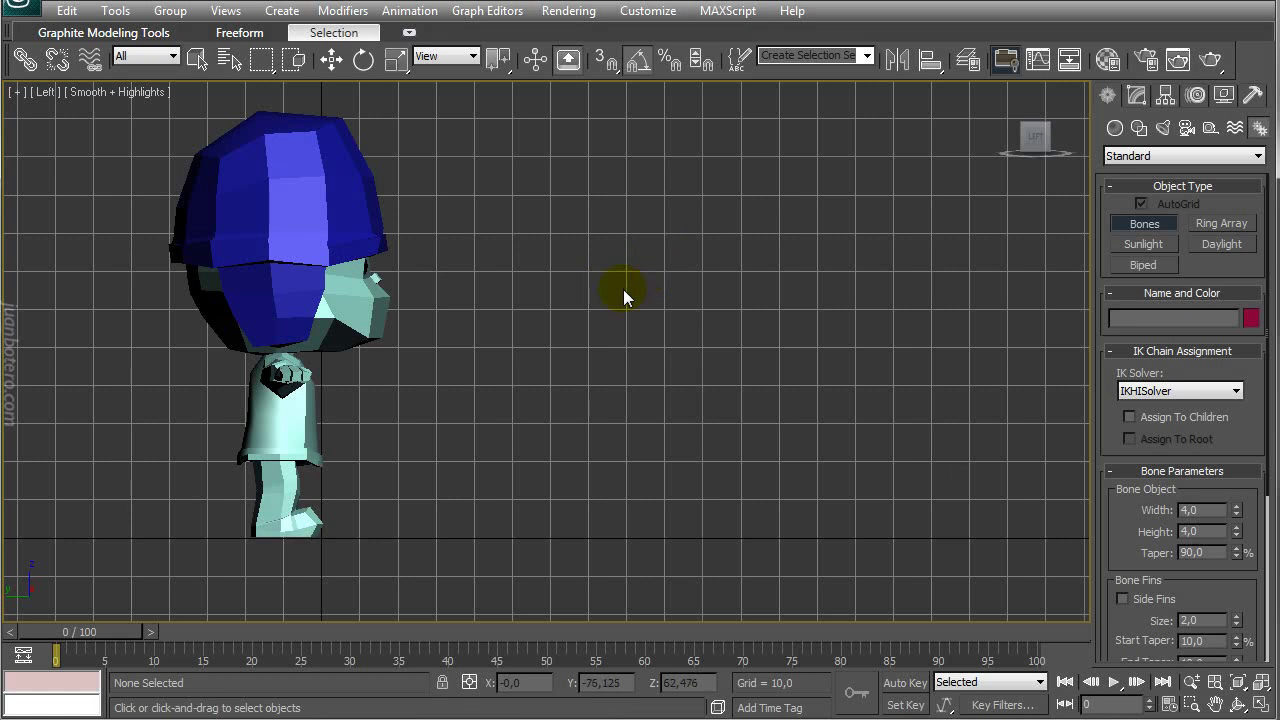
left_click(625, 212)
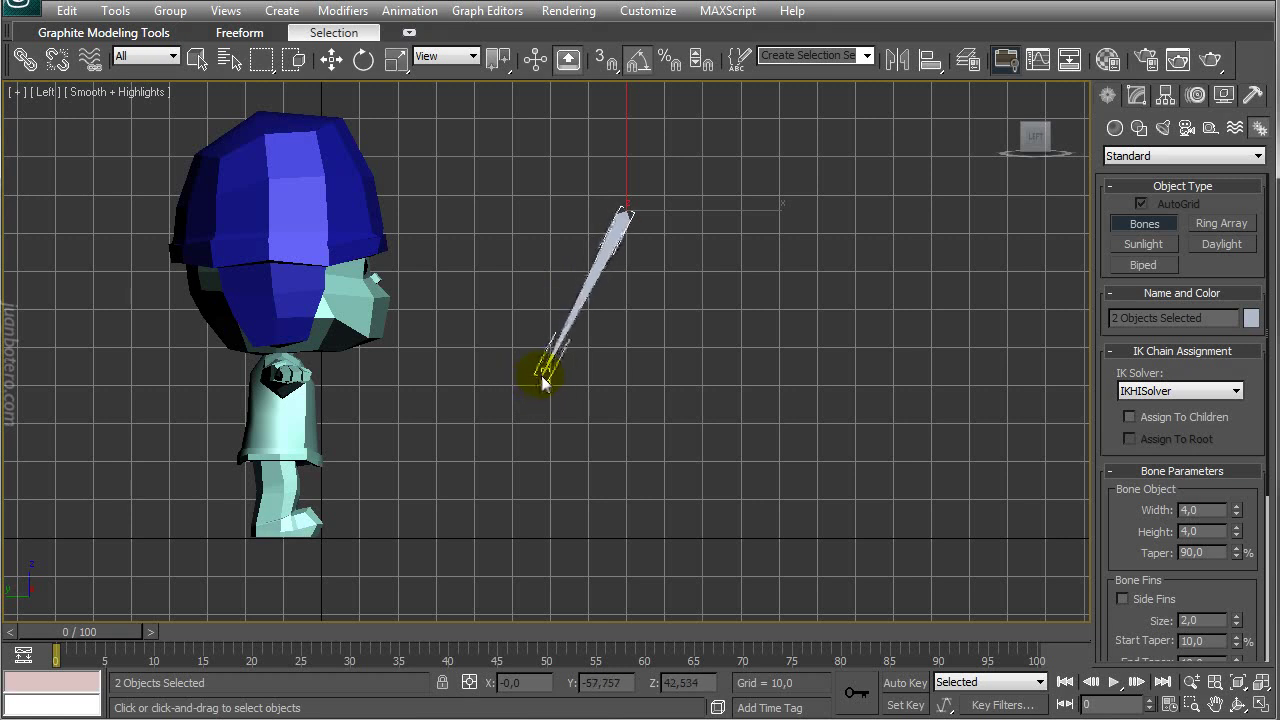
left_click(527, 388)
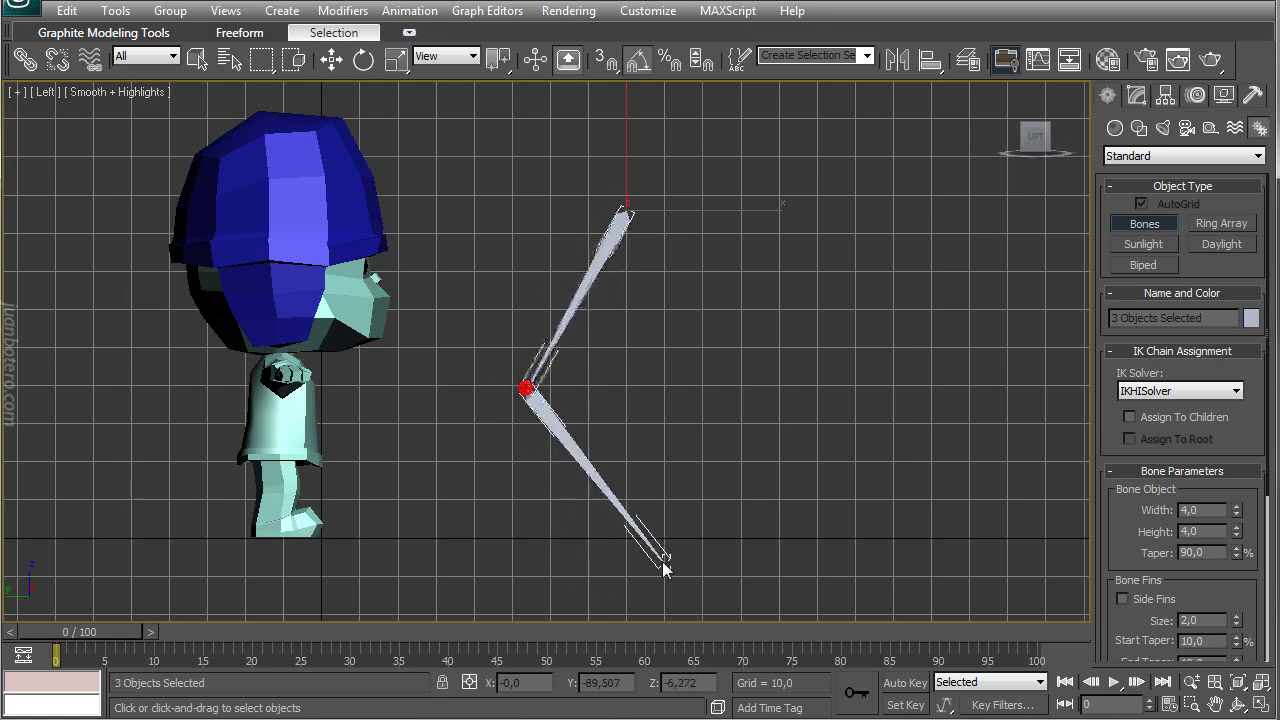
left_click(617, 510)
left_click(678, 512)
right_click(765, 322)
middle_click_drag(661, 262, 571, 277)
Switch to the Move tool, select the whole bone chain with a selection region and clear the selection
left_click(331, 64)
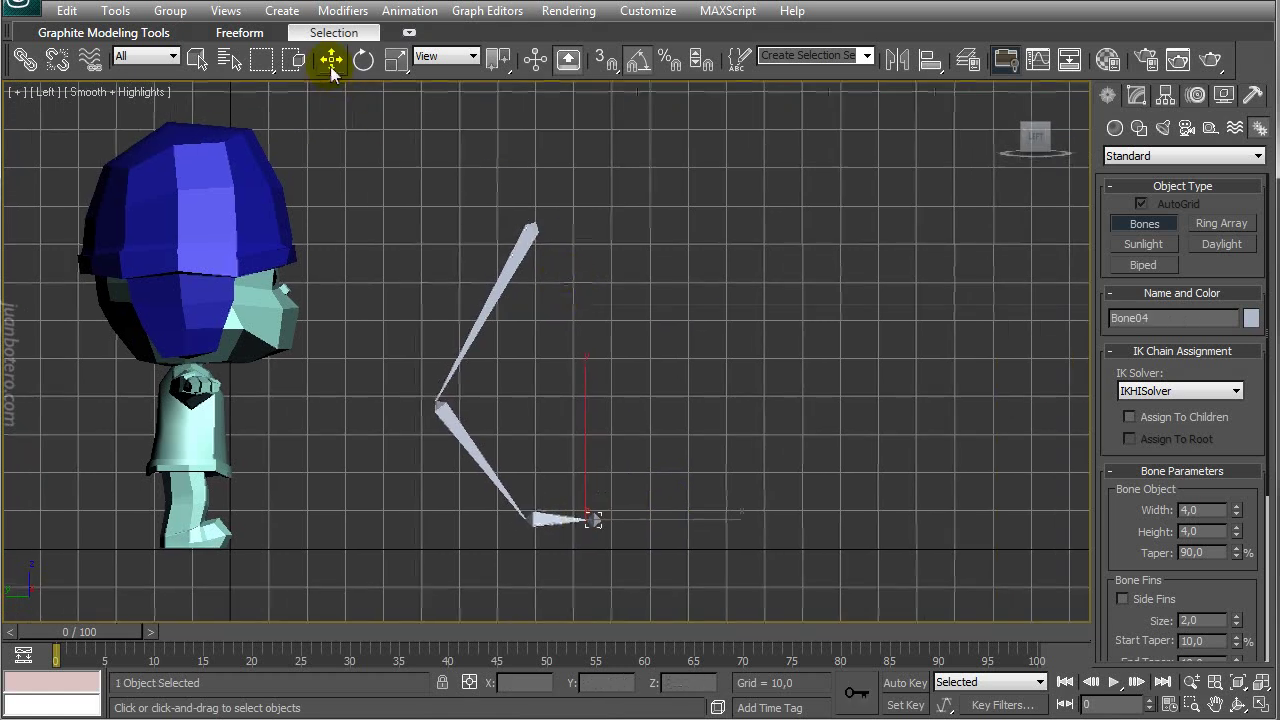
left_click(612, 210)
left_click_drag(442, 217, 628, 582)
left_click_drag(528, 435, 528, 435)
left_click(700, 360)
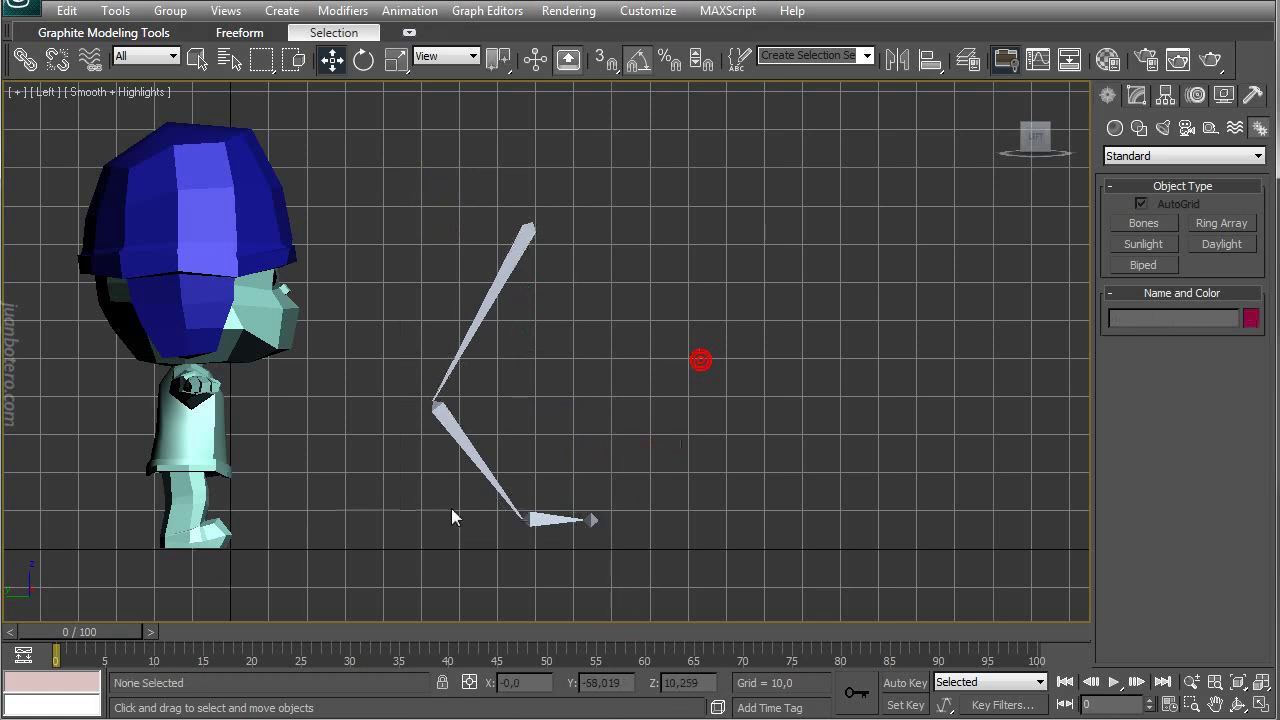
left_click_drag(425, 208, 654, 526)
left_click(818, 90)
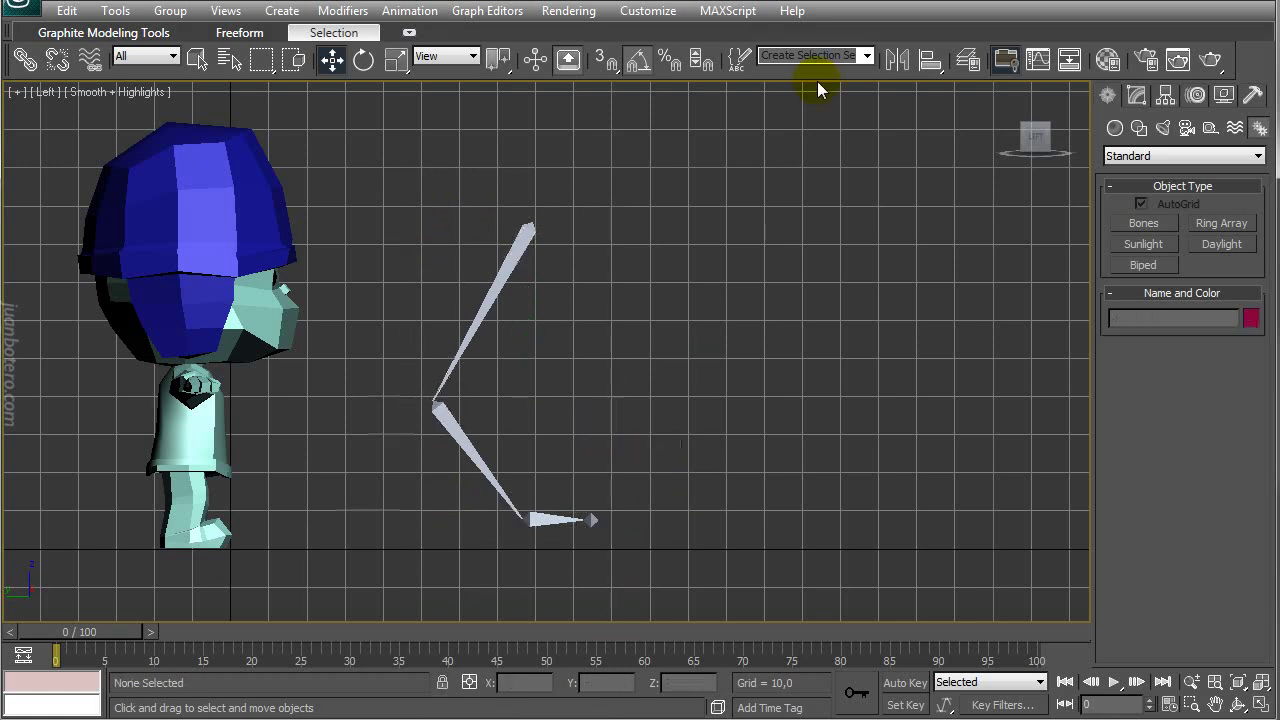
Test the chain's hierarchy by moving its end, top and middle bones, keeping only a slight upward move of the top bone
left_click(517, 257)
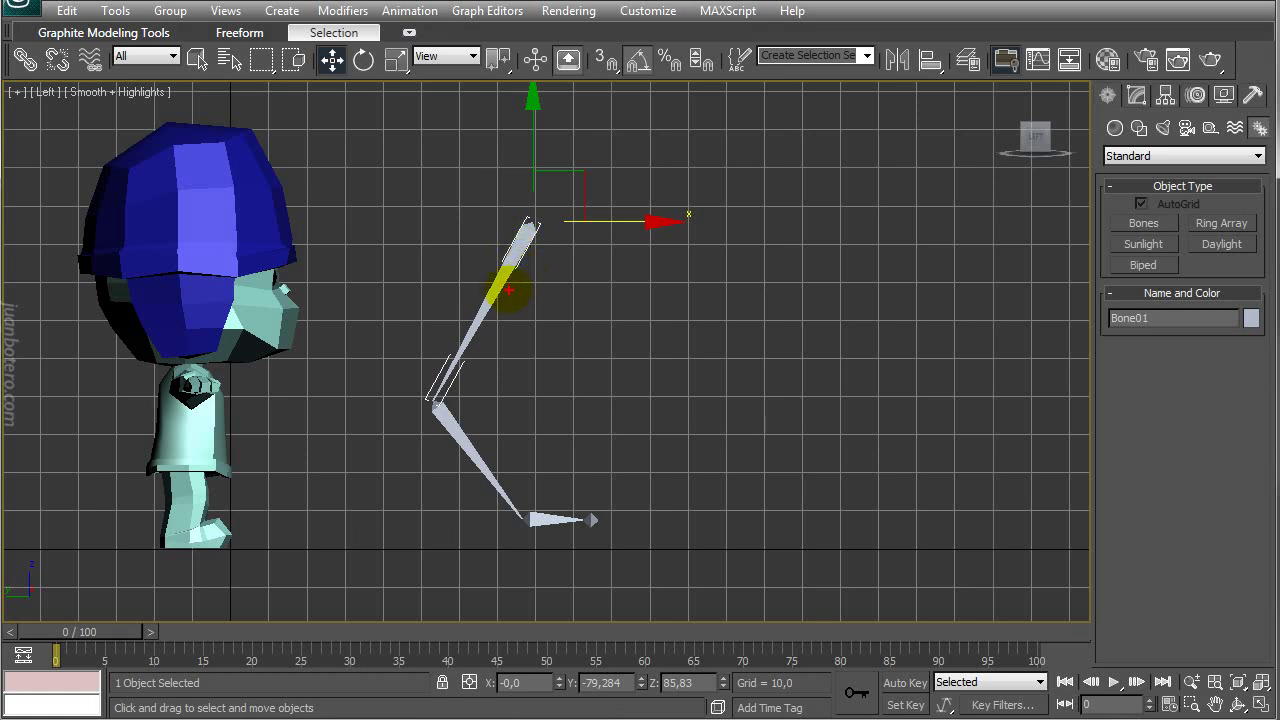
mouse_move(520, 318)
left_mouse_down()
mouse_move(485, 438)
mouse_move(545, 502)
left_mouse_up()
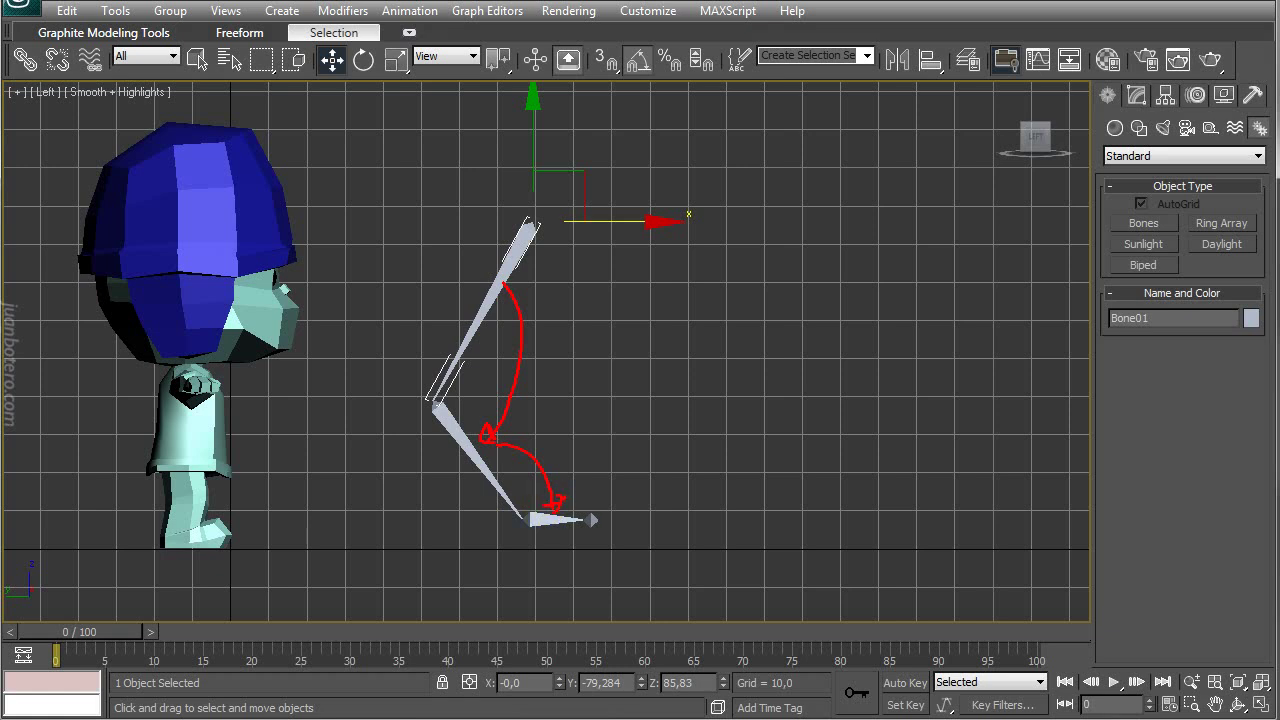
key("Escape")
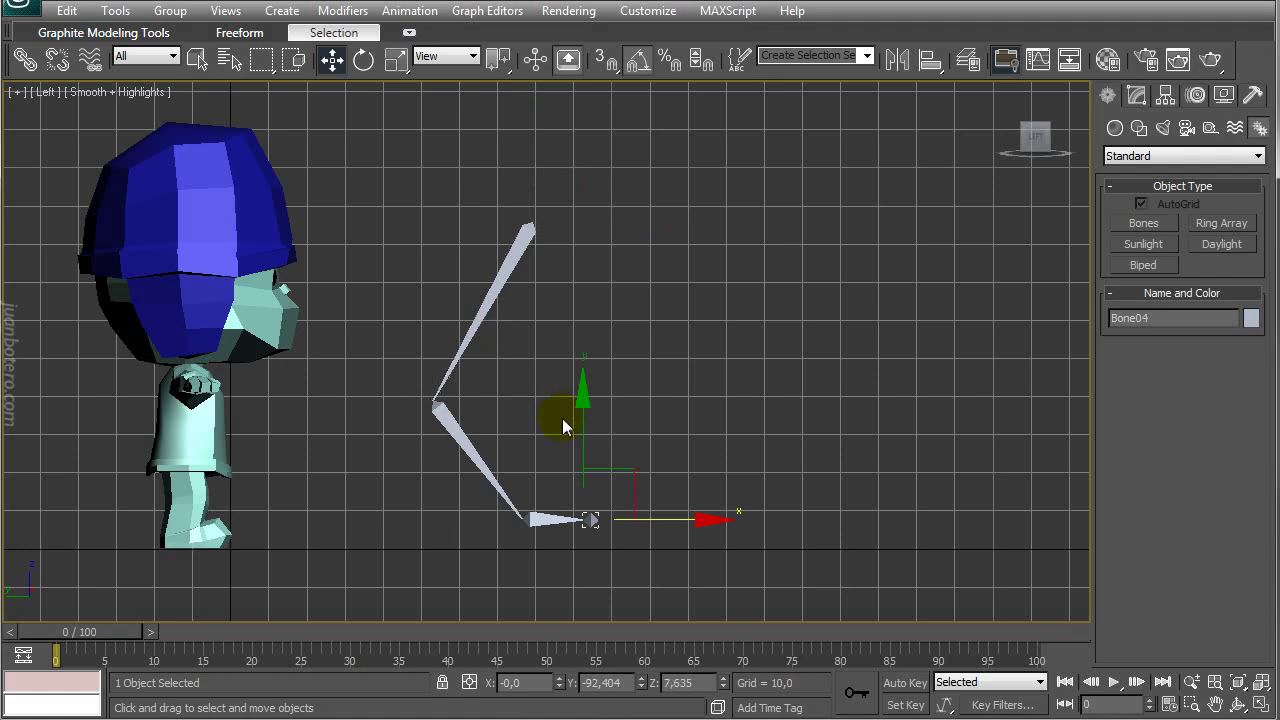
left_click_drag(586, 449, 586, 366)
left_click(535, 222)
left_click_drag(580, 177, 580, 155)
left_click(483, 415)
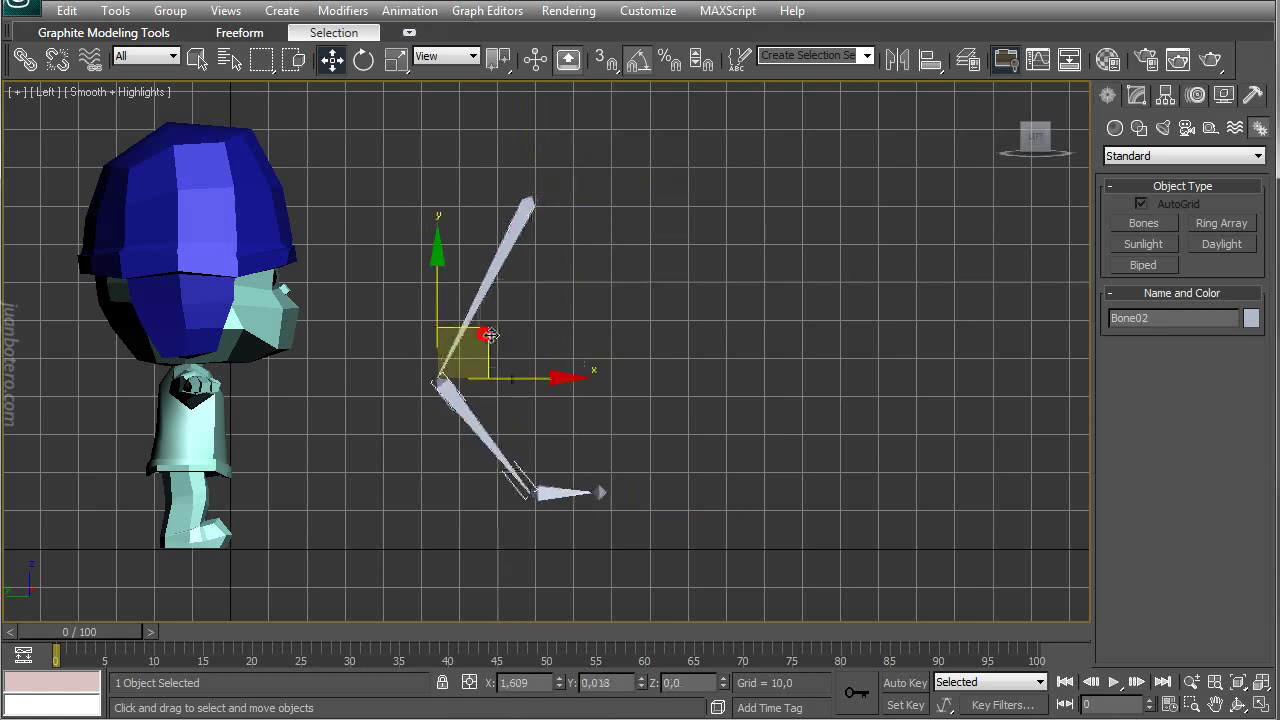
left_click(605, 328)
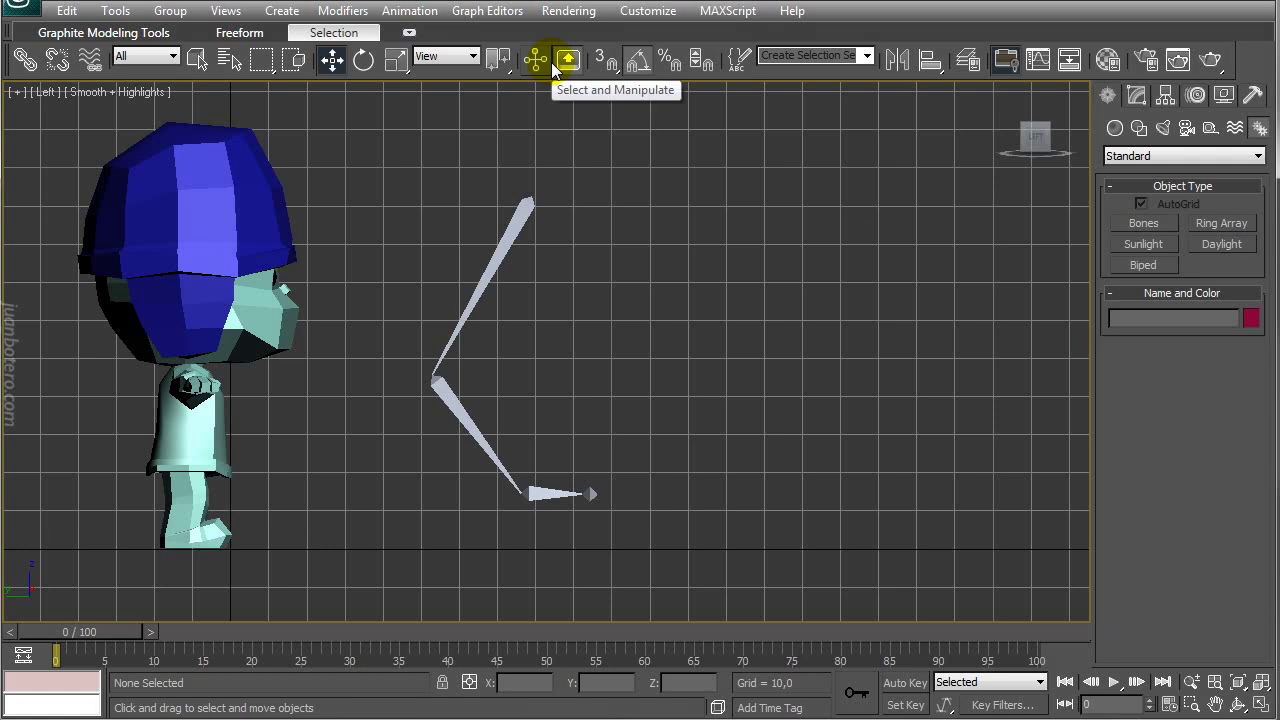
Draw a zigzag branch of three bones upward from the ankle joint of the leg chain
middle_click_drag(586, 334, 605, 362)
scroll(570, 285, "up", 2)
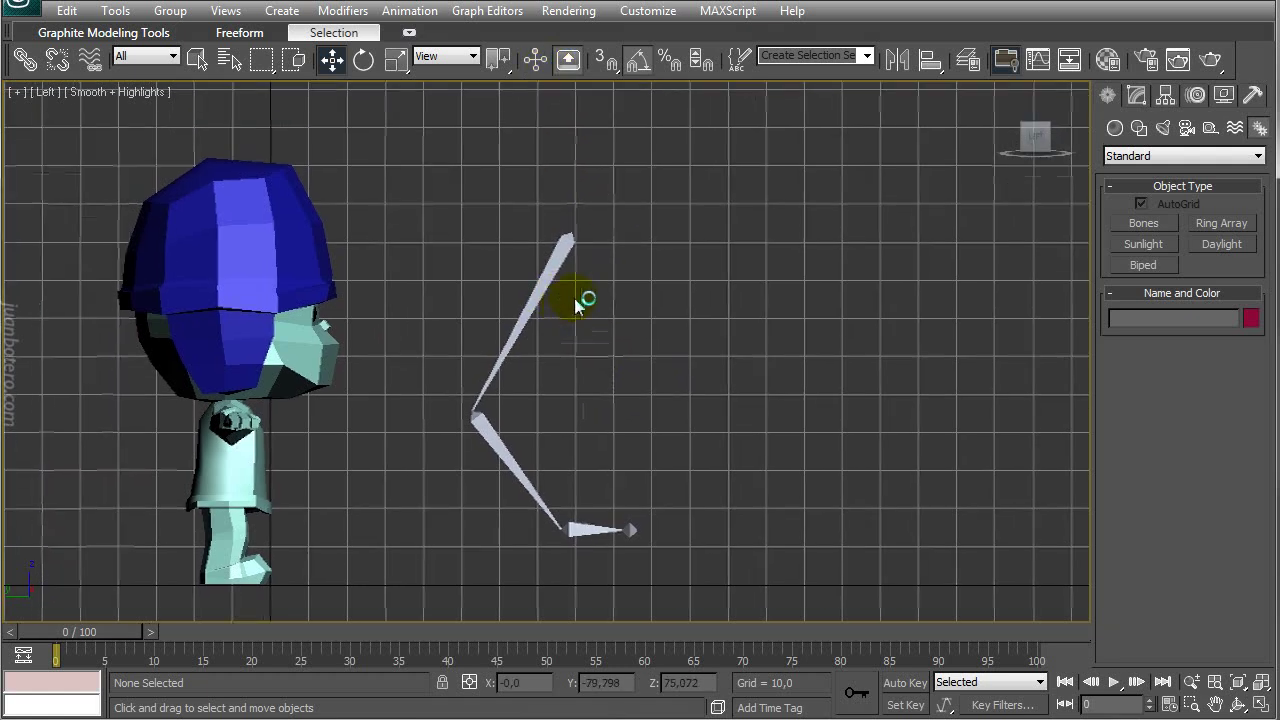
scroll(605, 270, "up", 5)
scroll(527, 203, "down", 2)
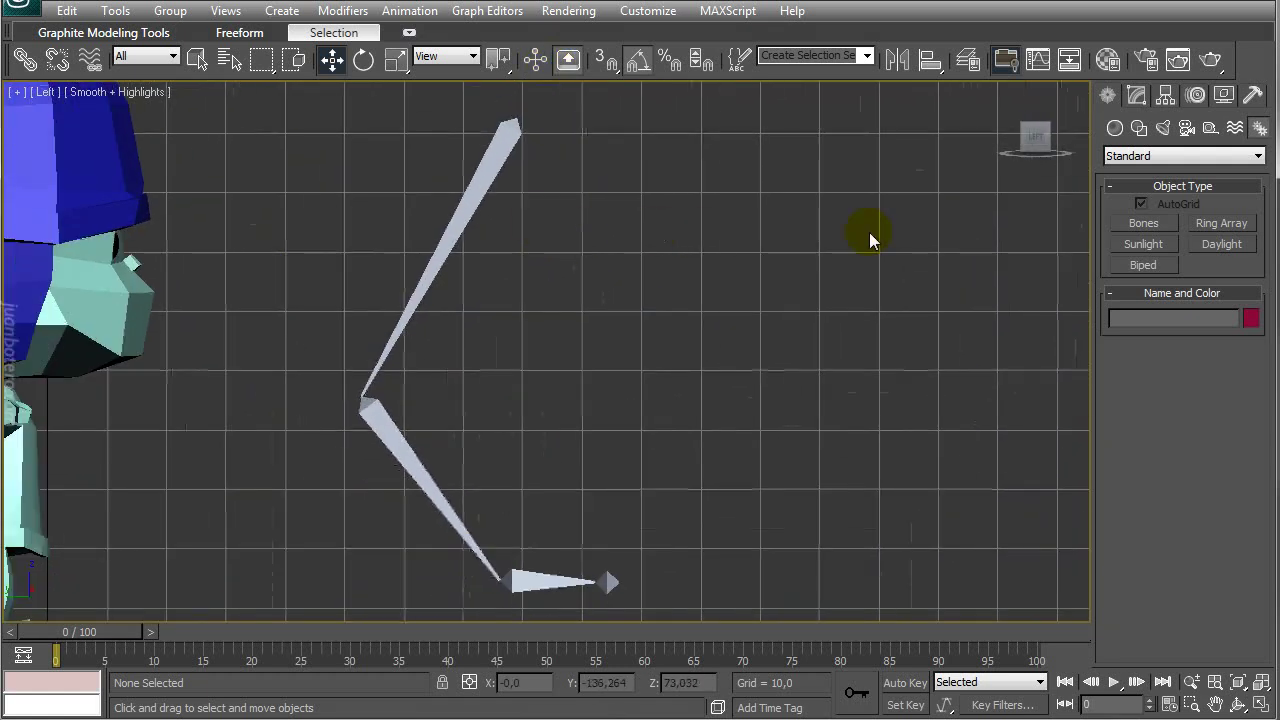
left_click(1141, 223)
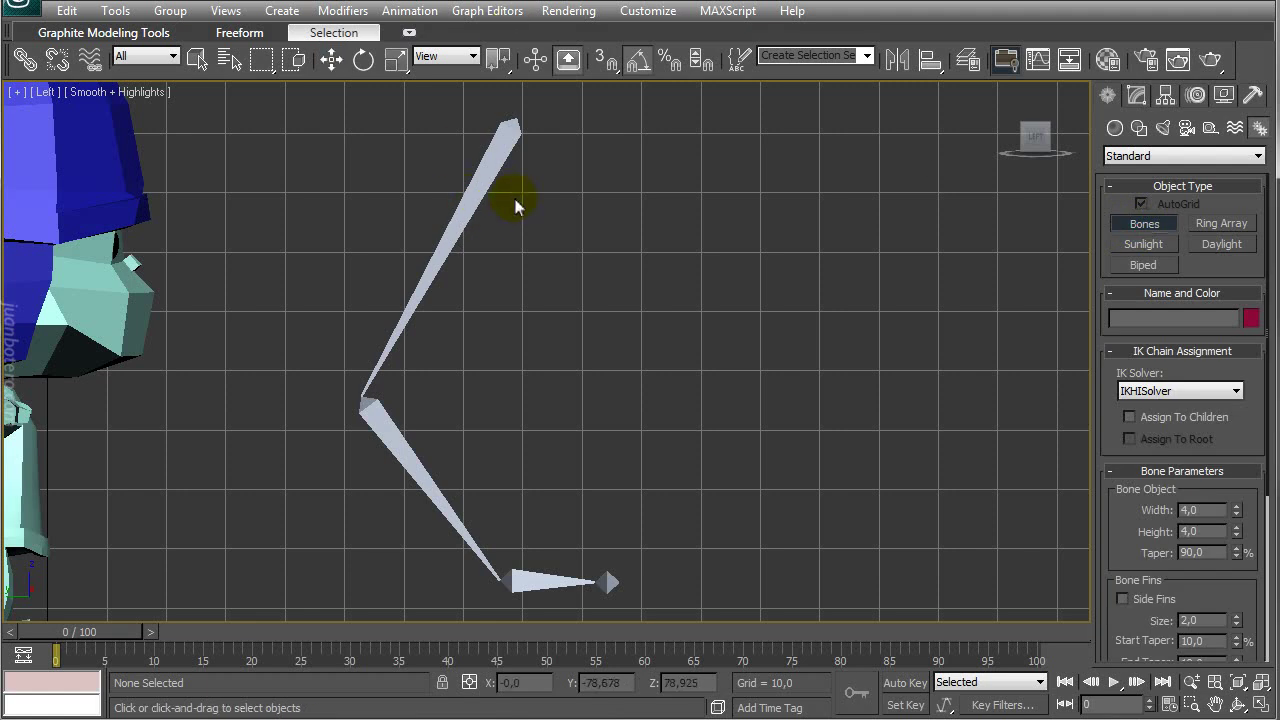
mouse_move(500, 245)
middle_mouse_down()
mouse_move(500, 263)
mouse_move(498, 239)
middle_mouse_up()
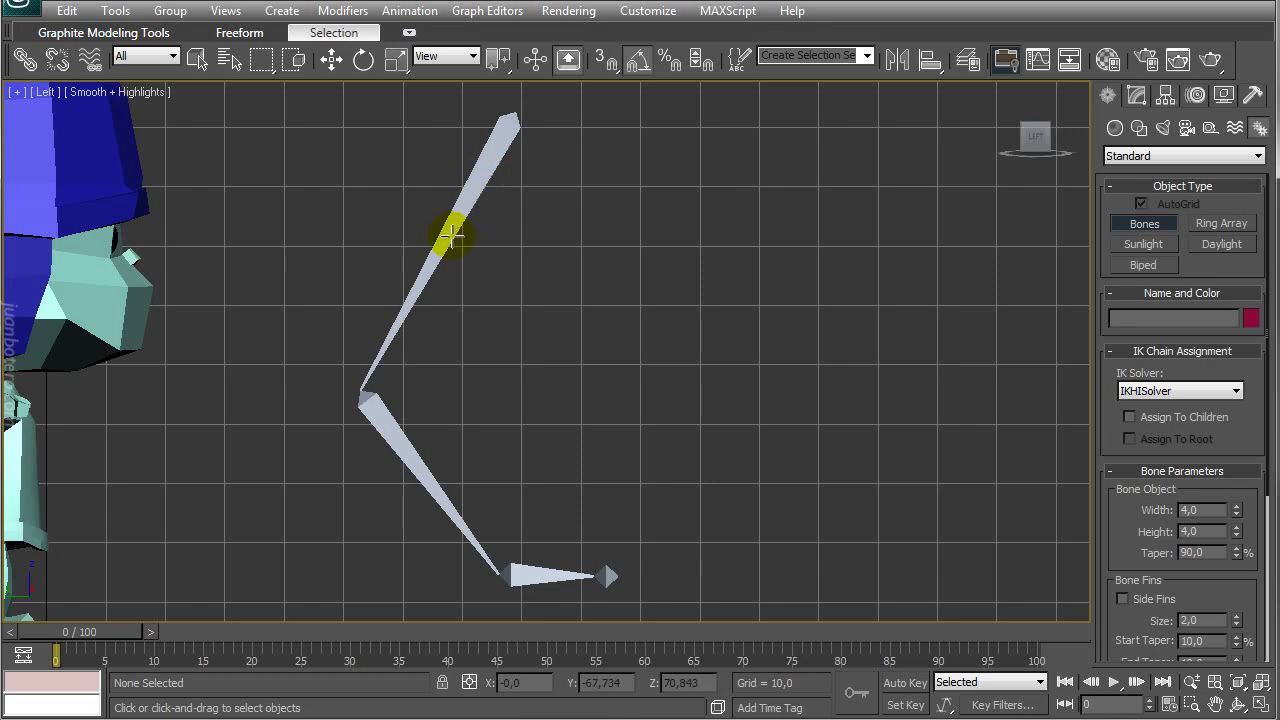
left_click(368, 402)
left_click(500, 570)
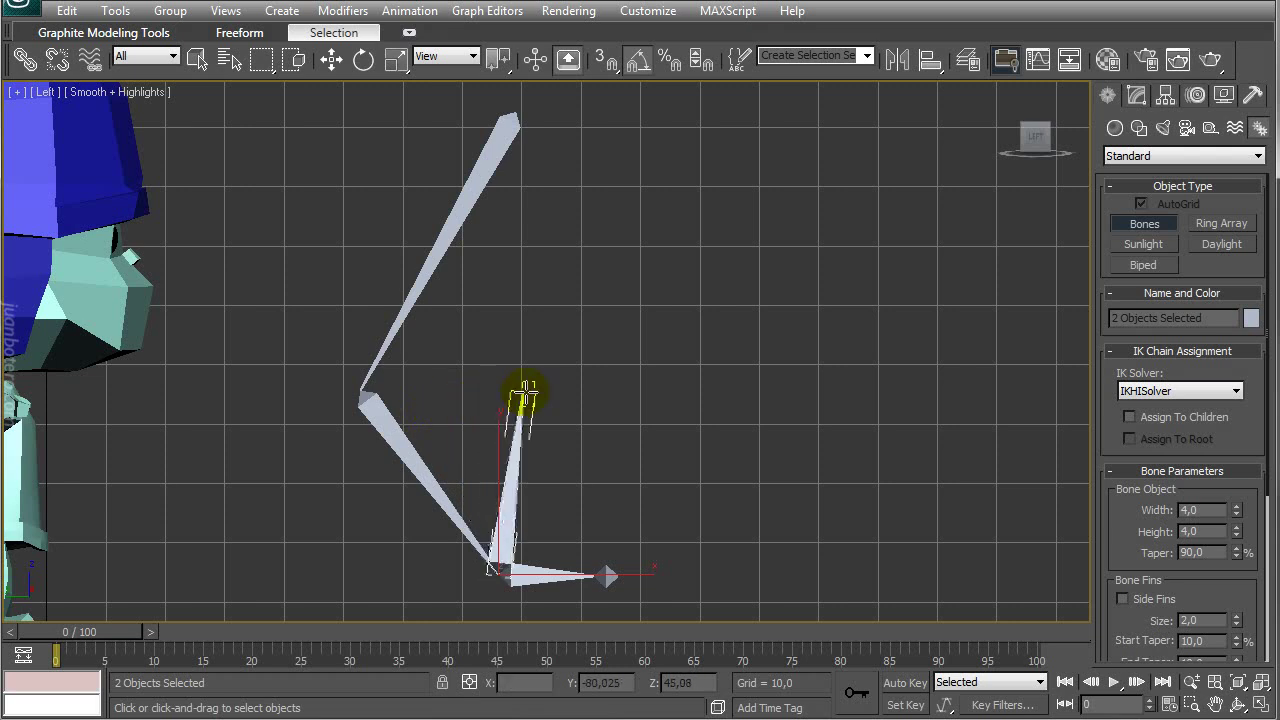
left_click(670, 355)
left_click(575, 298)
left_click(640, 229)
right_click(706, 189)
middle_click_drag(617, 325, 617, 263)
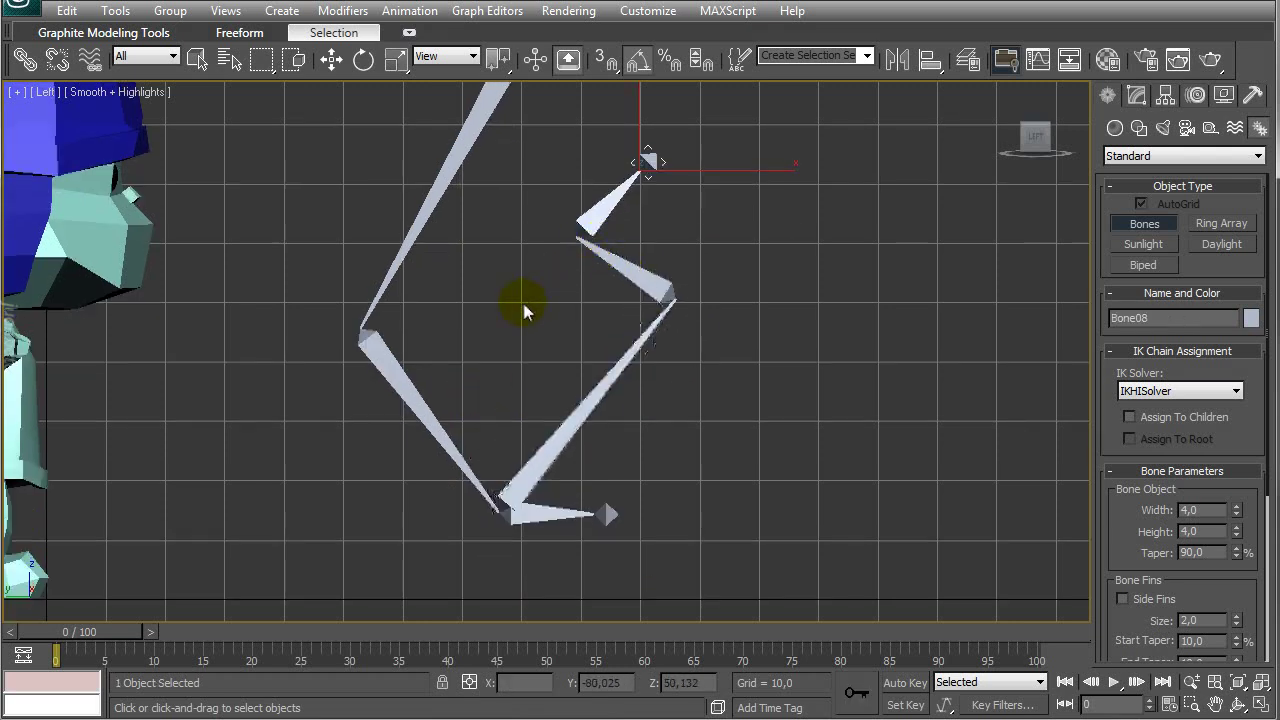
mouse_move(482, 122)
left_mouse_down()
mouse_move(380, 290)
mouse_move(393, 377)
mouse_move(437, 455)
mouse_move(592, 400)
left_mouse_up()
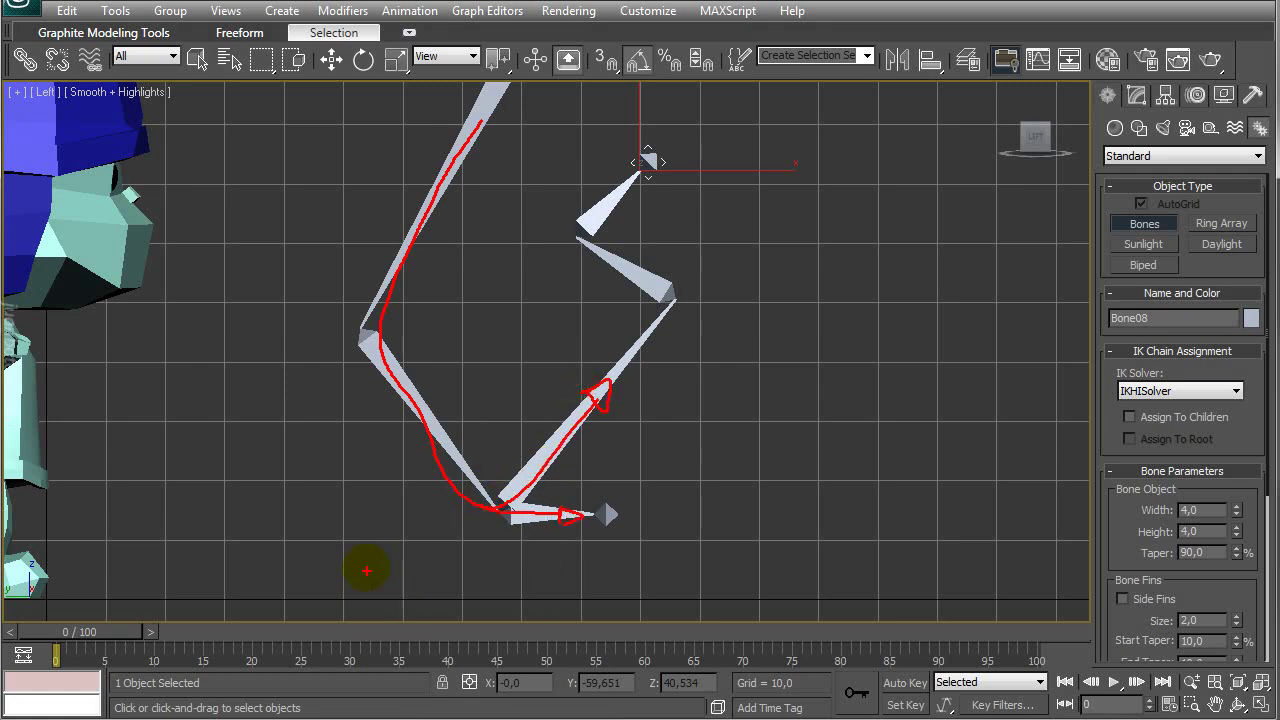
key("Escape")
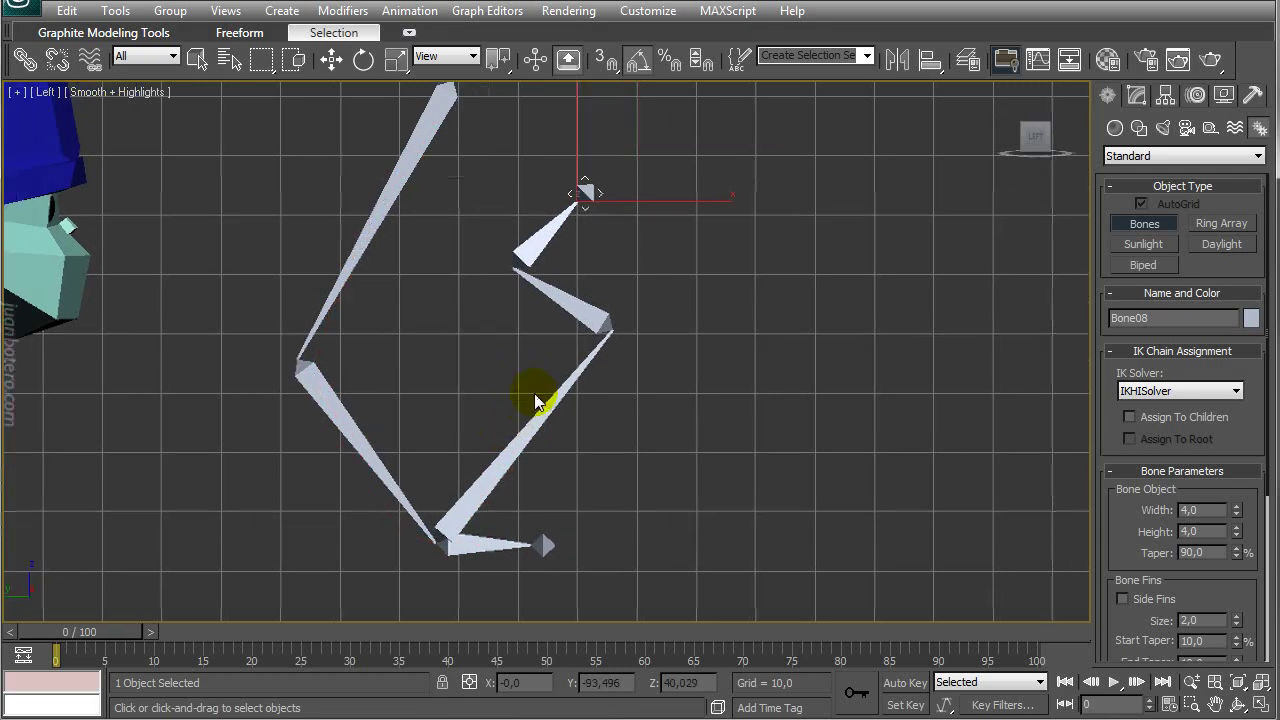
left_click(666, 320)
right_click(654, 298)
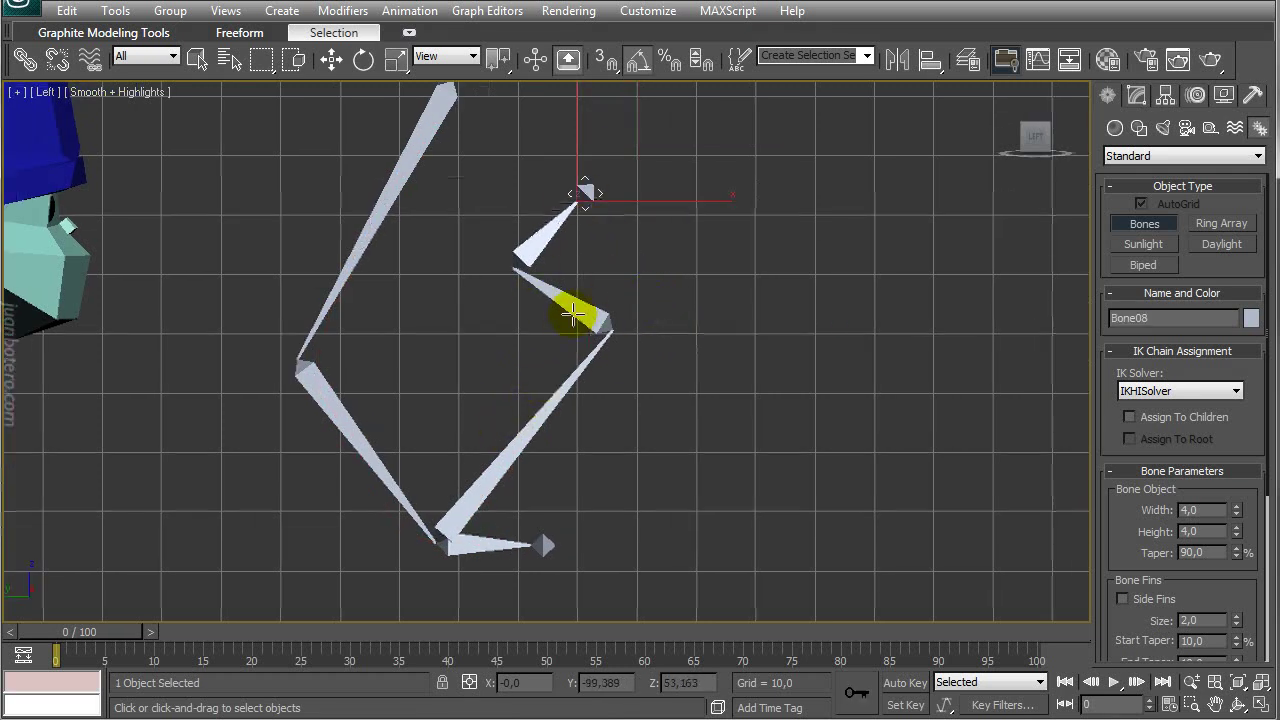
Draw another branch of three bones from the first joint of the zigzag branch, curving away from the character and upward
left_click(580, 310)
left_click_drag(580, 310, 592, 383)
left_click(739, 384)
left_click(805, 340)
right_click(848, 203)
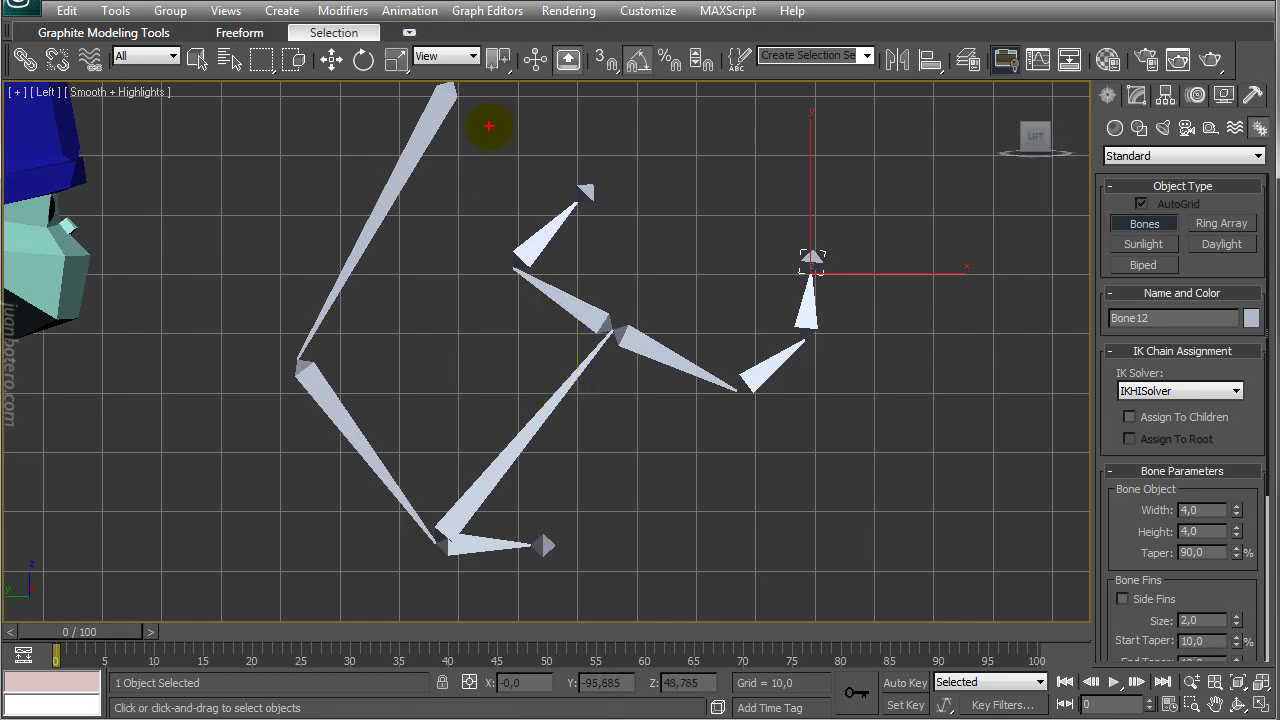
mouse_move(407, 165)
left_mouse_down()
mouse_move(303, 329)
mouse_move(320, 410)
mouse_move(393, 493)
mouse_move(458, 540)
mouse_move(512, 545)
mouse_move(529, 449)
mouse_move(606, 334)
mouse_move(568, 210)
mouse_move(559, 227)
left_mouse_up()
mouse_move(648, 333)
left_mouse_down()
mouse_move(775, 372)
mouse_move(812, 300)
left_mouse_up()
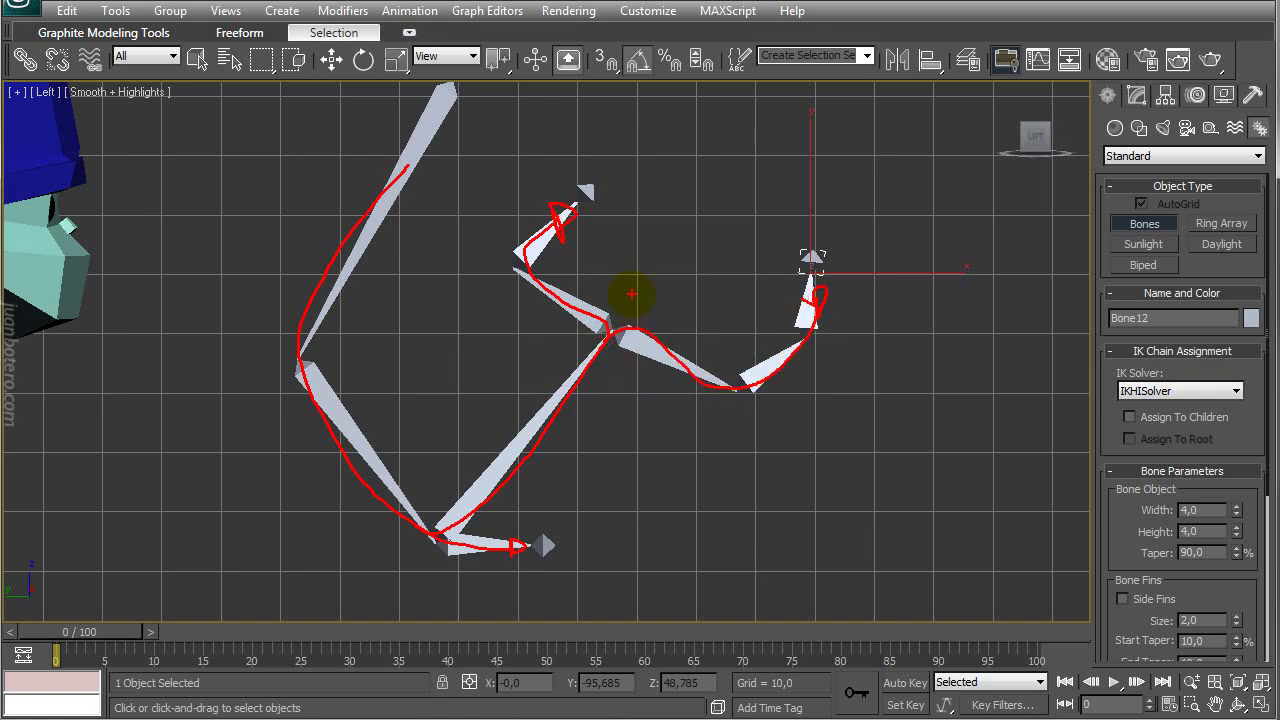
left_click_drag(603, 279, 606, 280)
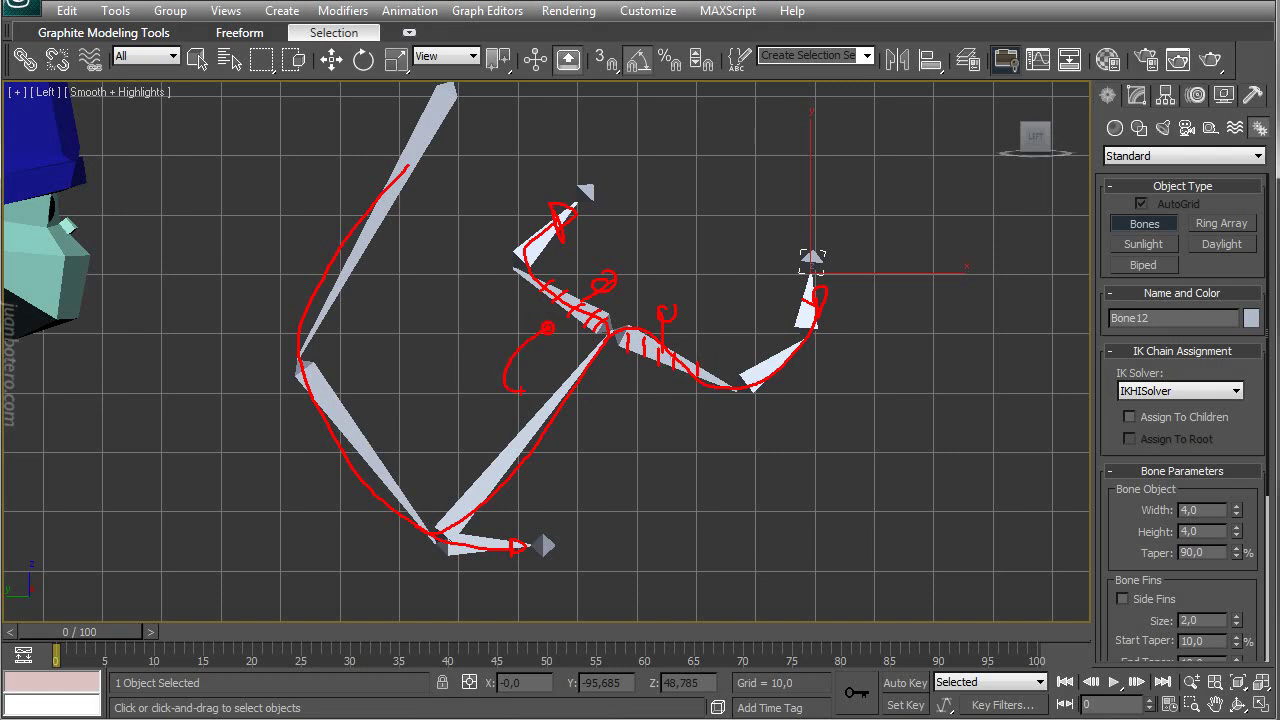
mouse_move(644, 375)
left_mouse_down()
mouse_move(536, 437)
mouse_move(538, 387)
left_mouse_up()
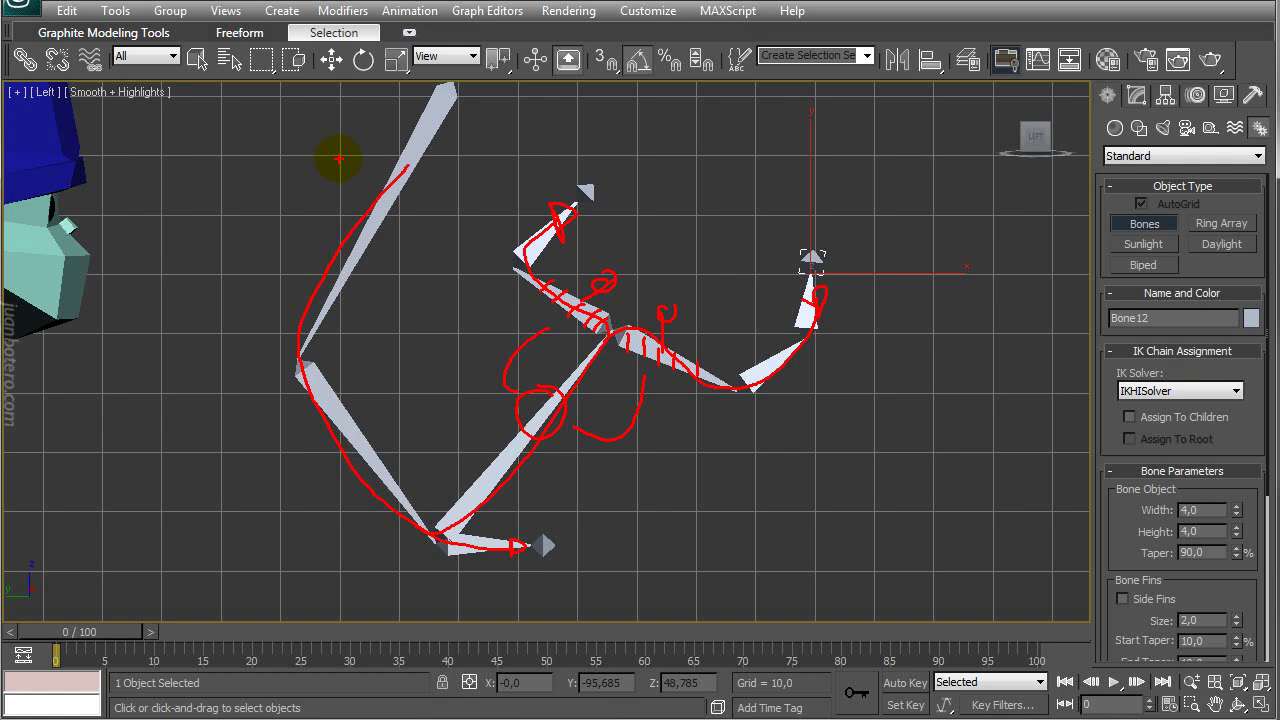
Select all bones of the branched chain with a selection region and delete them
key("Escape")
scroll(600, 337, "down", 3)
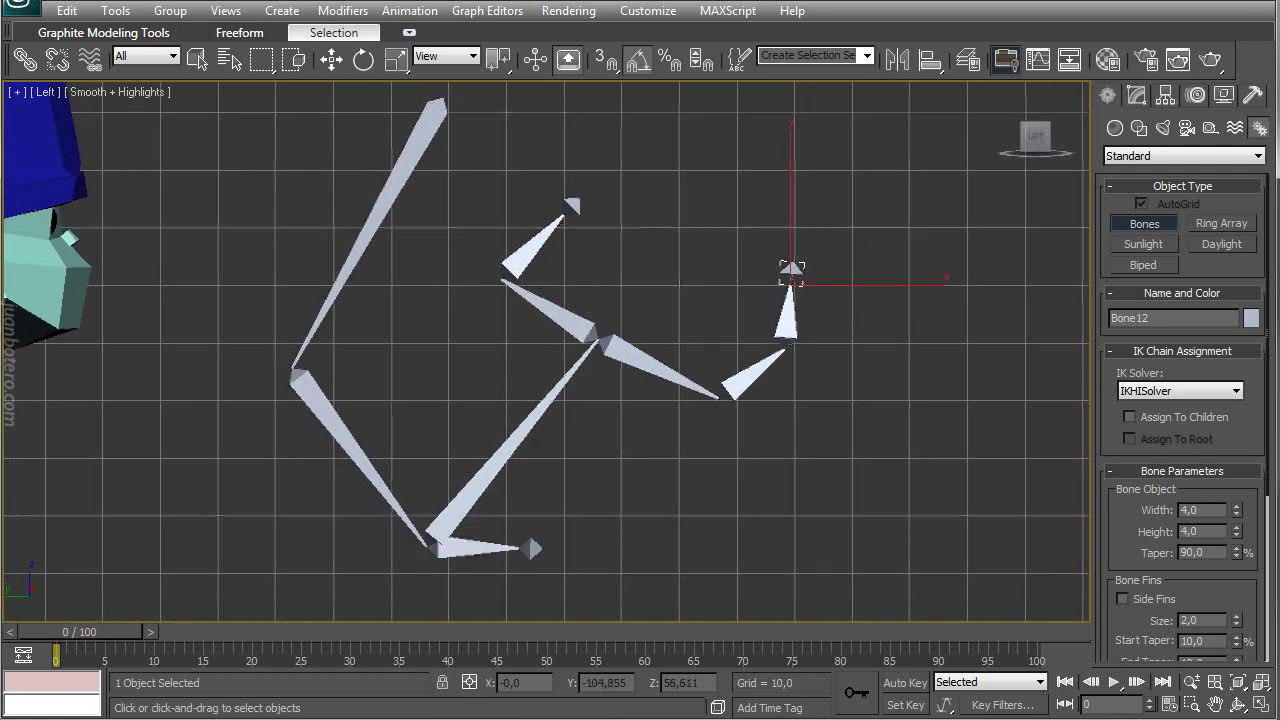
left_click(197, 59)
left_click_drag(349, 150, 797, 533)
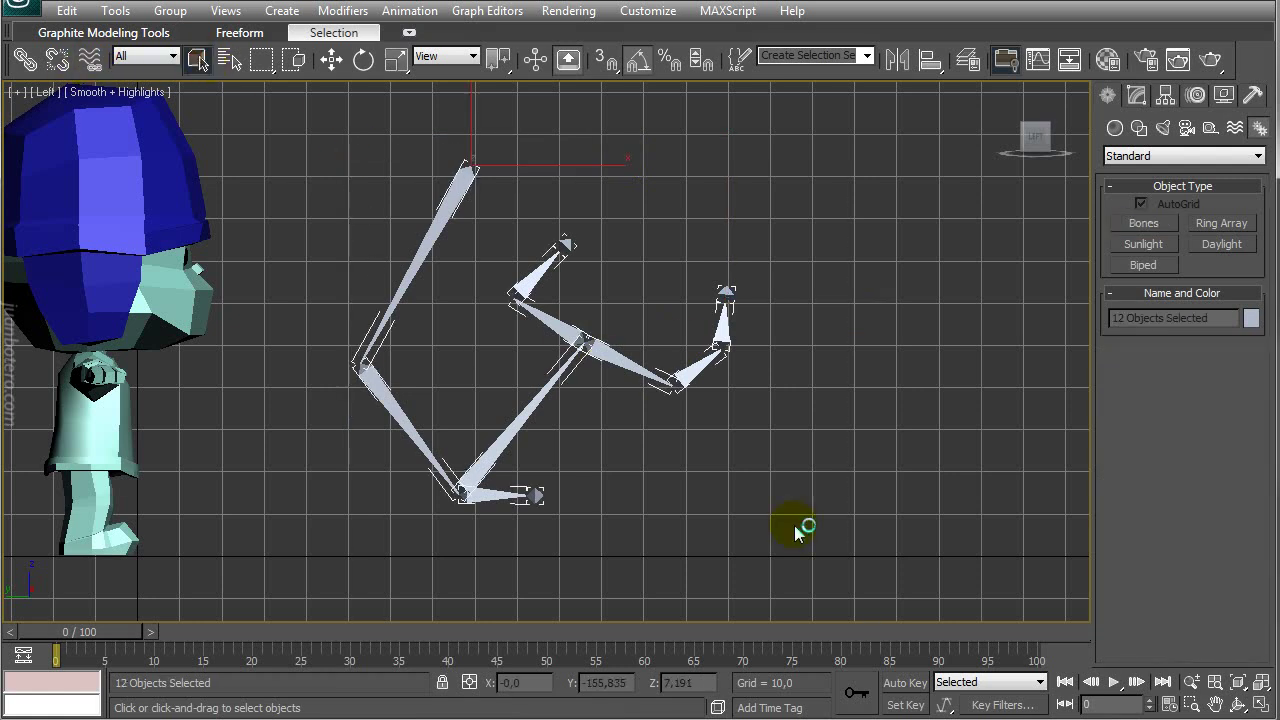
key("Delete")
scroll(432, 296, "up", 3)
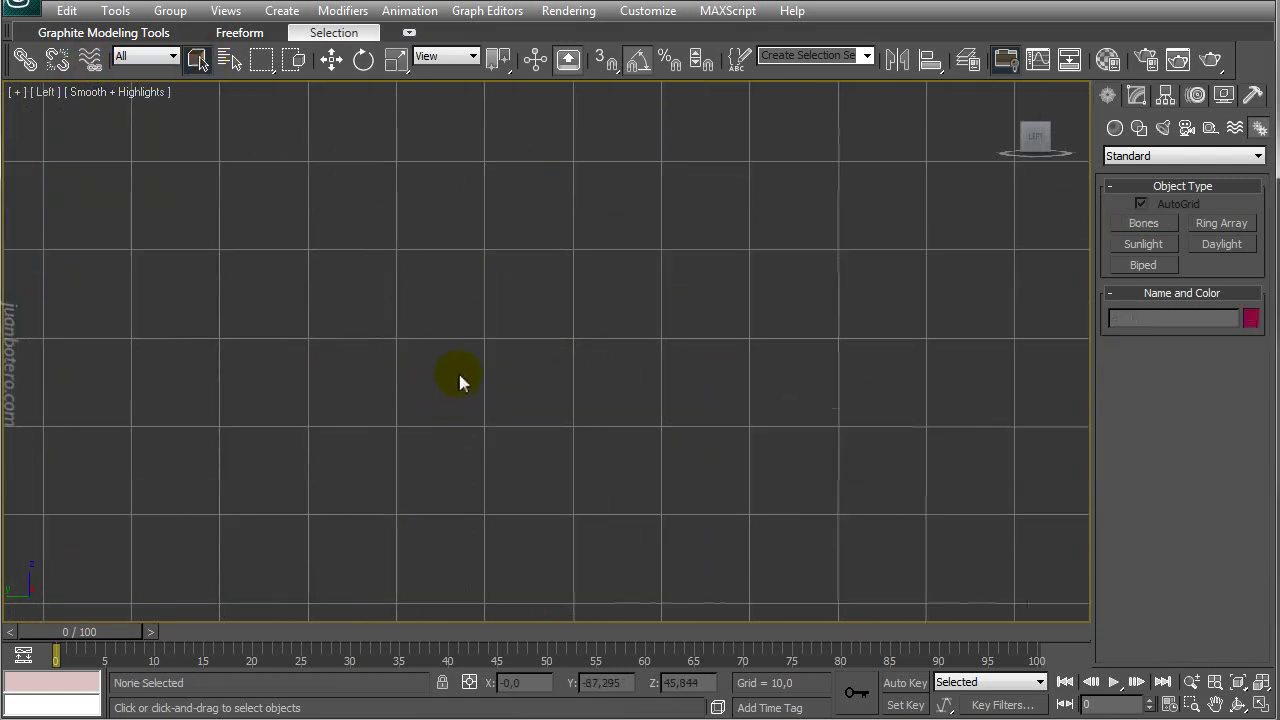
scroll(460, 380, "down", 4)
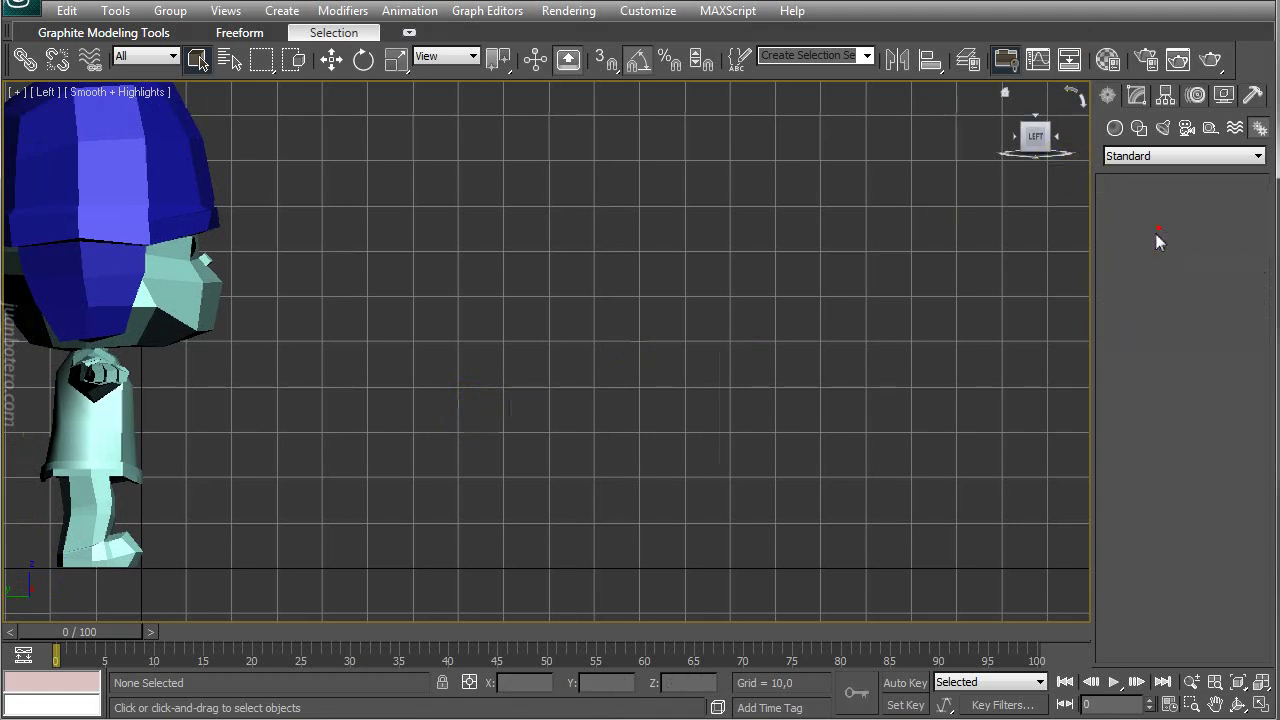
Draw a bent chain of two thin bones beside the character, ending with an end bone
left_click(537, 243)
left_click(440, 412)
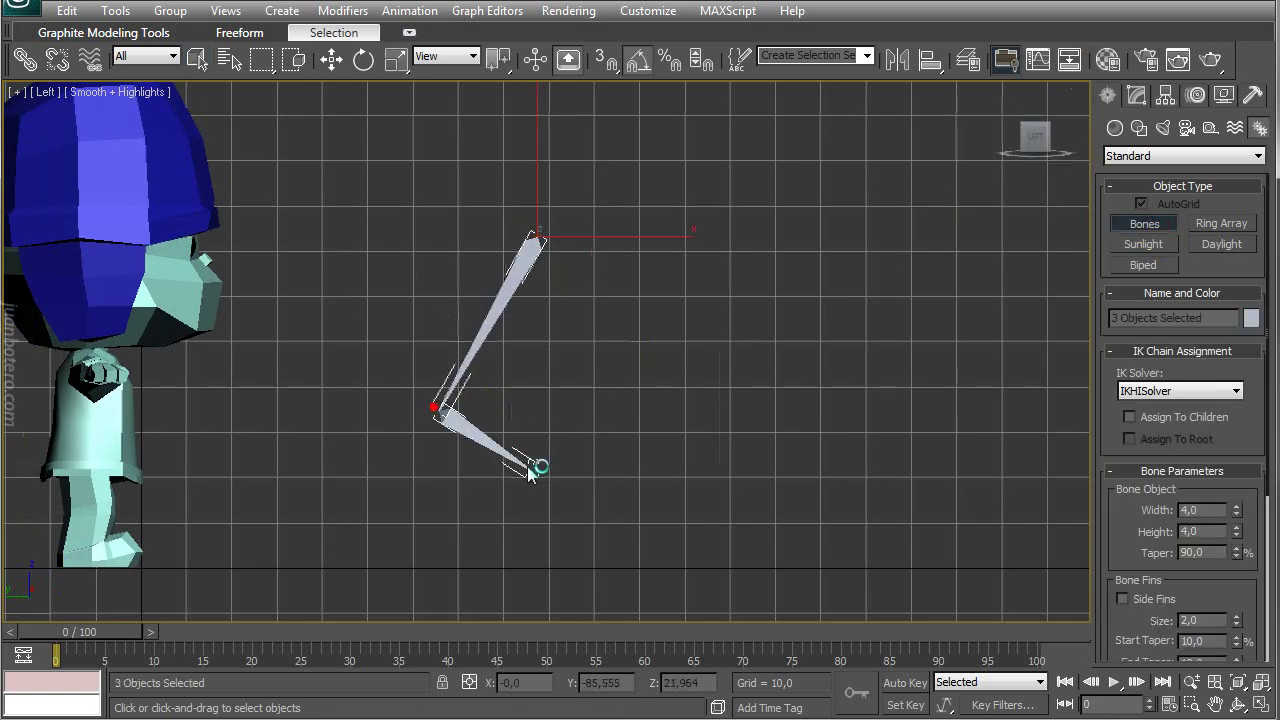
left_click(545, 500)
right_click(660, 442)
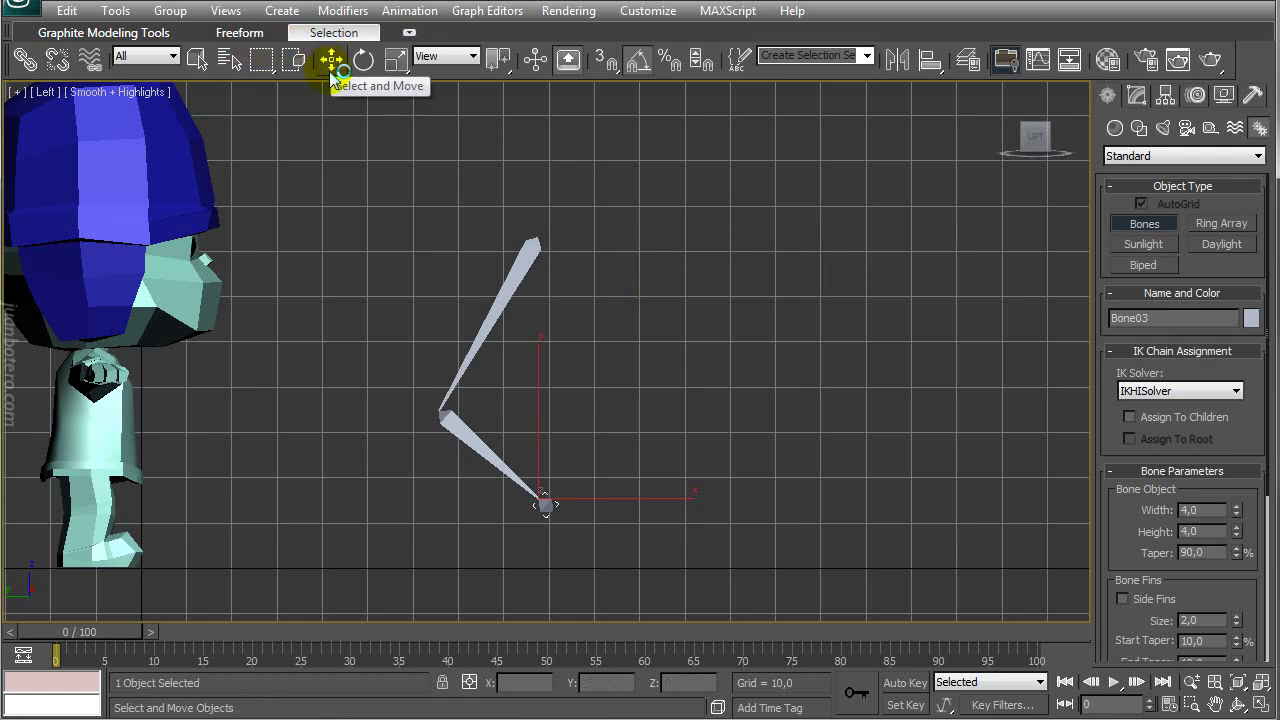
Set the bone width and height to 30 and draw a curved chain of three thick bones beside the thin chain
double_click(1206, 510)
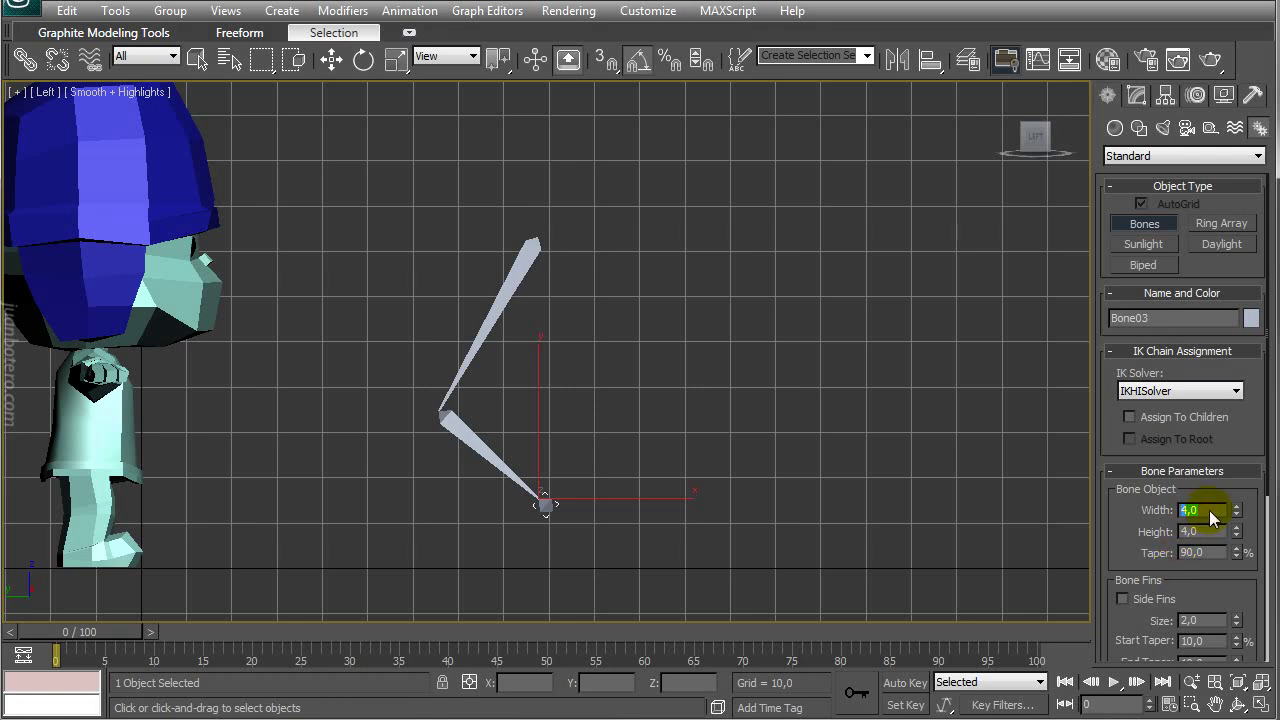
left_click_drag(1208, 511, 1157, 522)
left_click(723, 215)
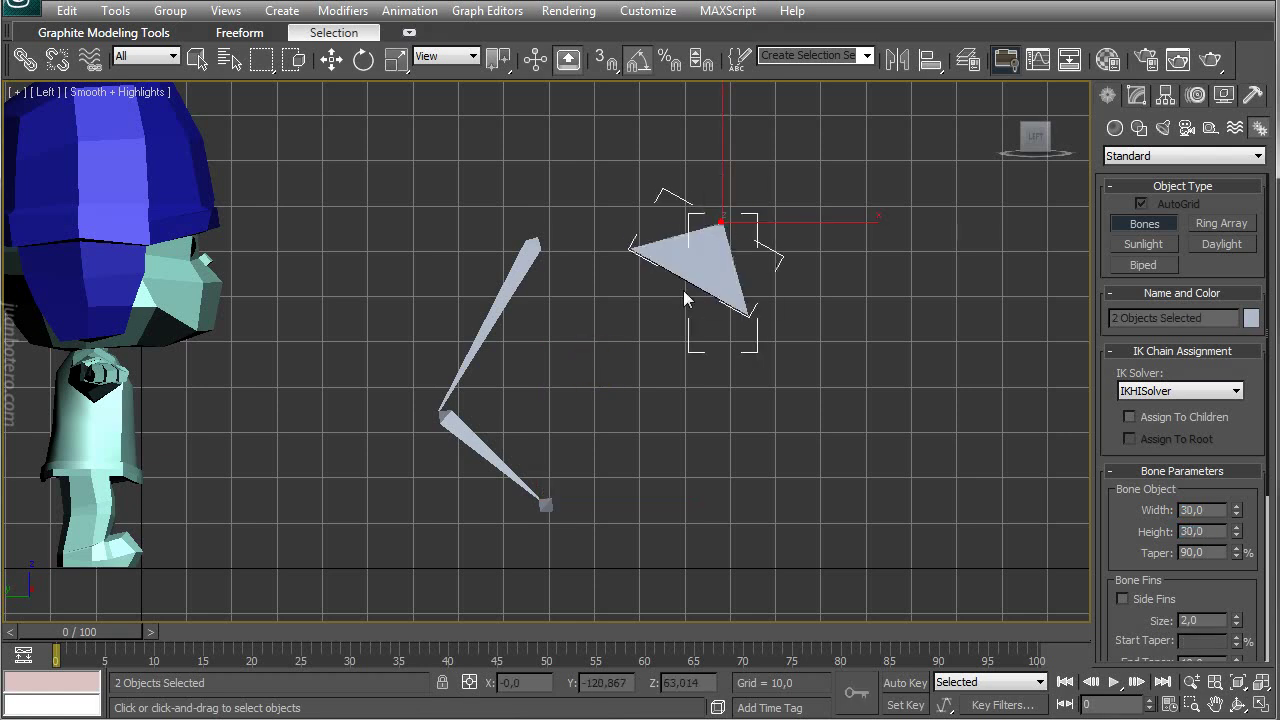
left_click(631, 371)
left_click(718, 541)
left_click(915, 507)
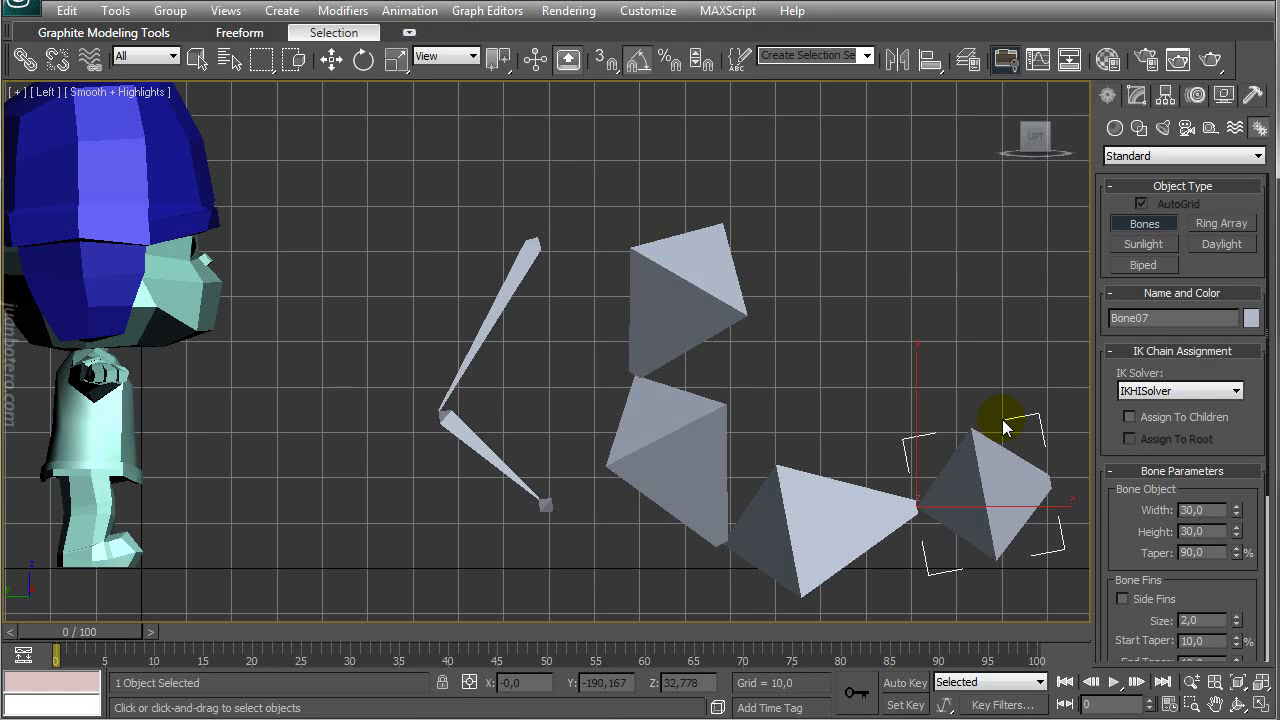
Set the bone taper to 10 % and draw a two-bone chain on the far side of the thick chain
double_click(1205, 553)
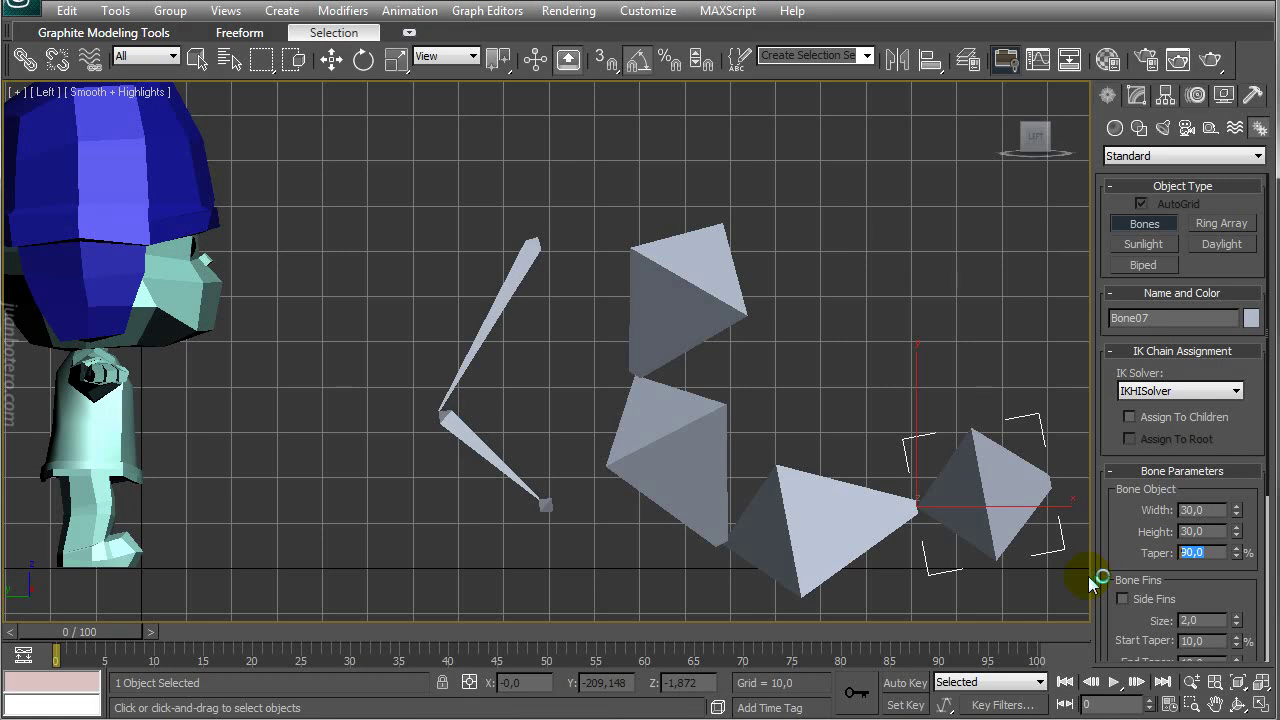
left_click(727, 417)
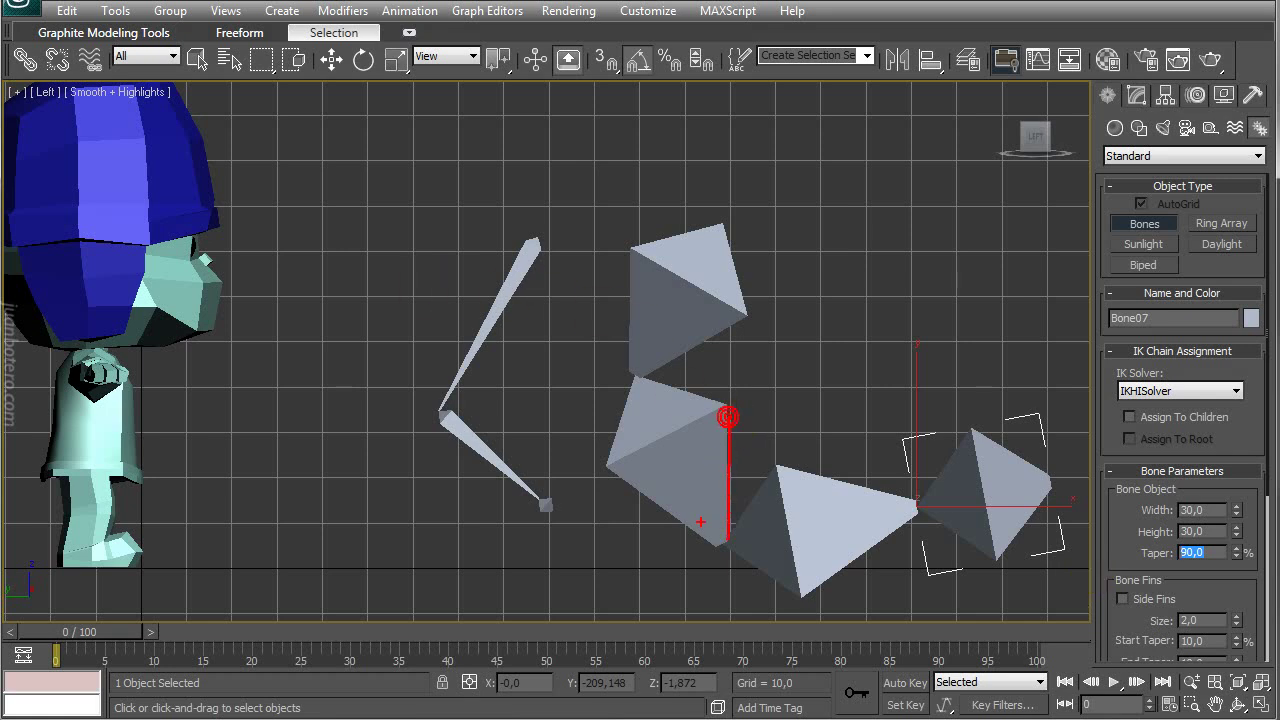
mouse_move(619, 470)
left_mouse_down()
mouse_move(726, 540)
mouse_move(742, 532)
left_mouse_up()
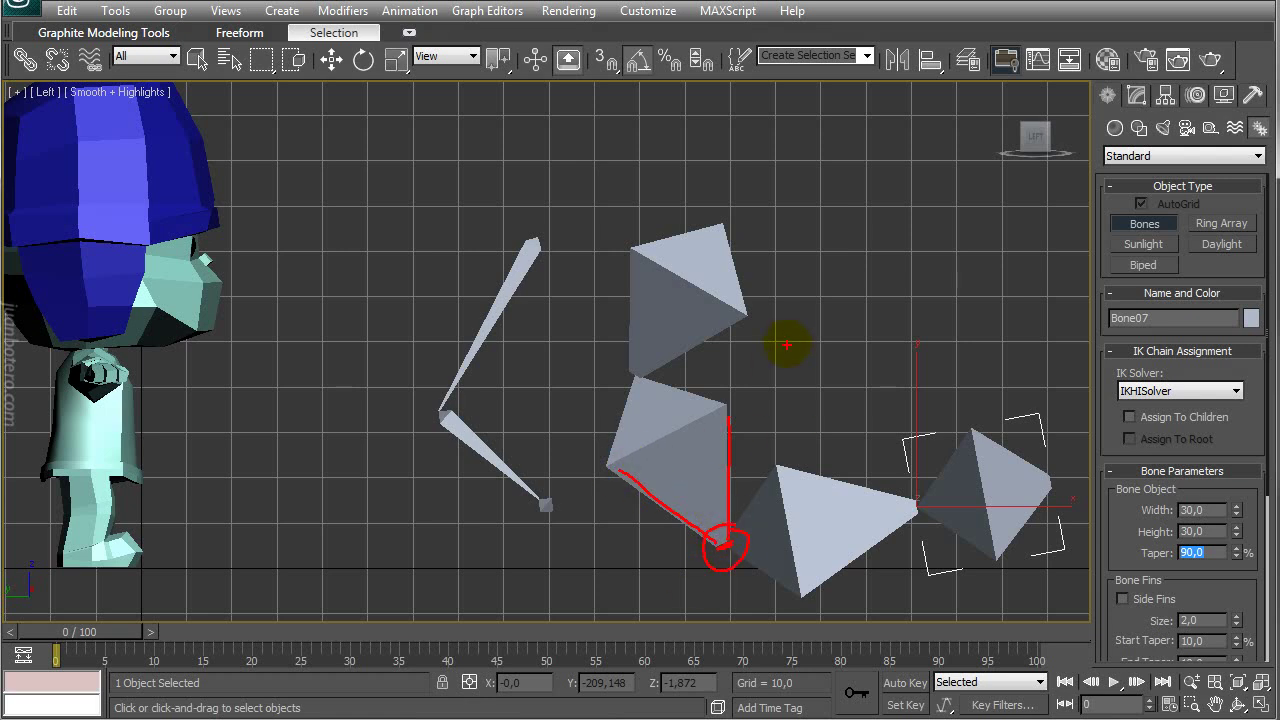
left_click_drag(609, 466, 667, 572)
left_click_drag(734, 428, 729, 416)
key("Escape")
type("1")
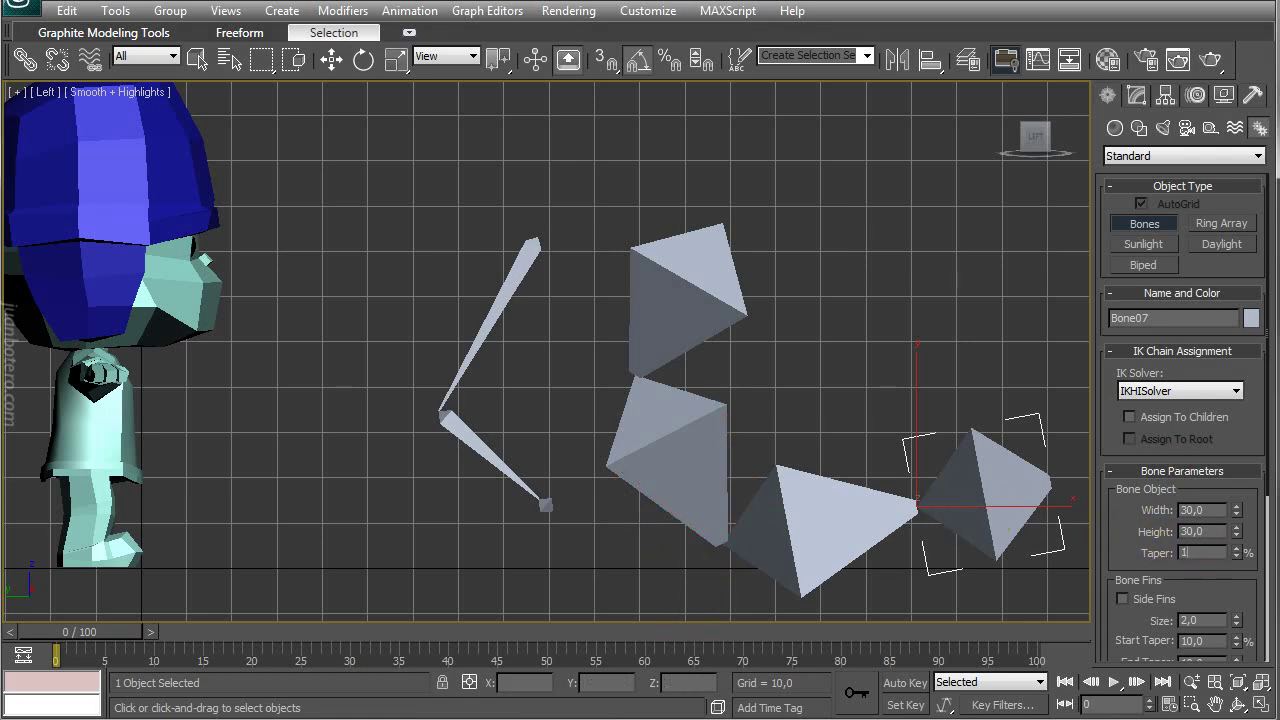
left_click(855, 165)
left_click(912, 384)
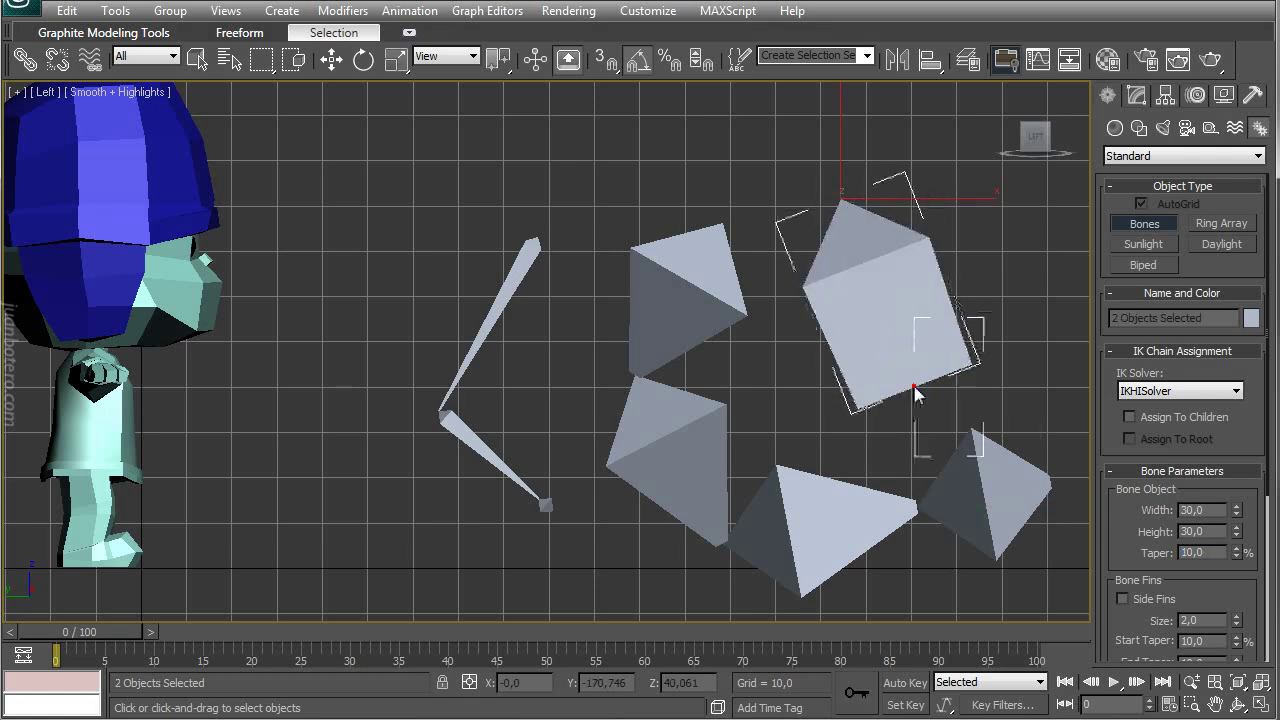
left_click(983, 540)
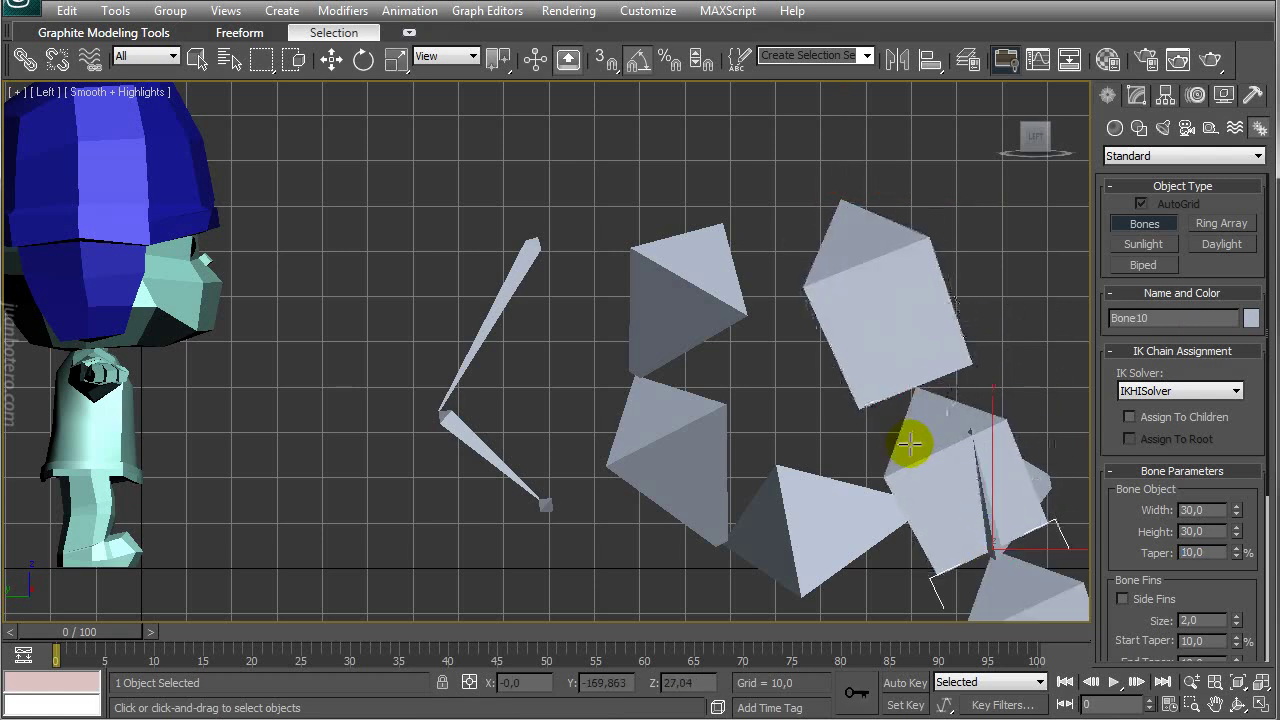
left_click_drag(805, 296, 866, 402)
left_click_drag(947, 276, 979, 380)
left_click_drag(858, 410, 995, 371)
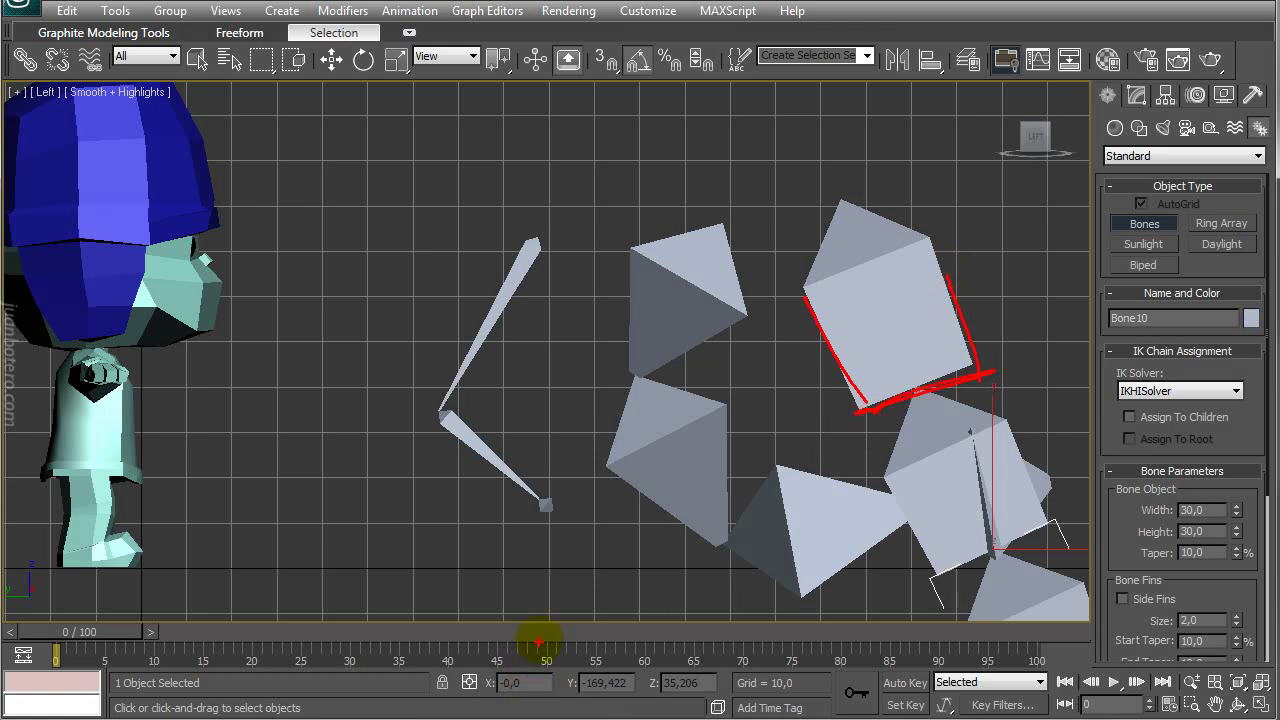
key("Escape")
mouse_move(849, 334)
middle_mouse_down()
mouse_move(838, 324)
mouse_move(861, 392)
middle_mouse_up()
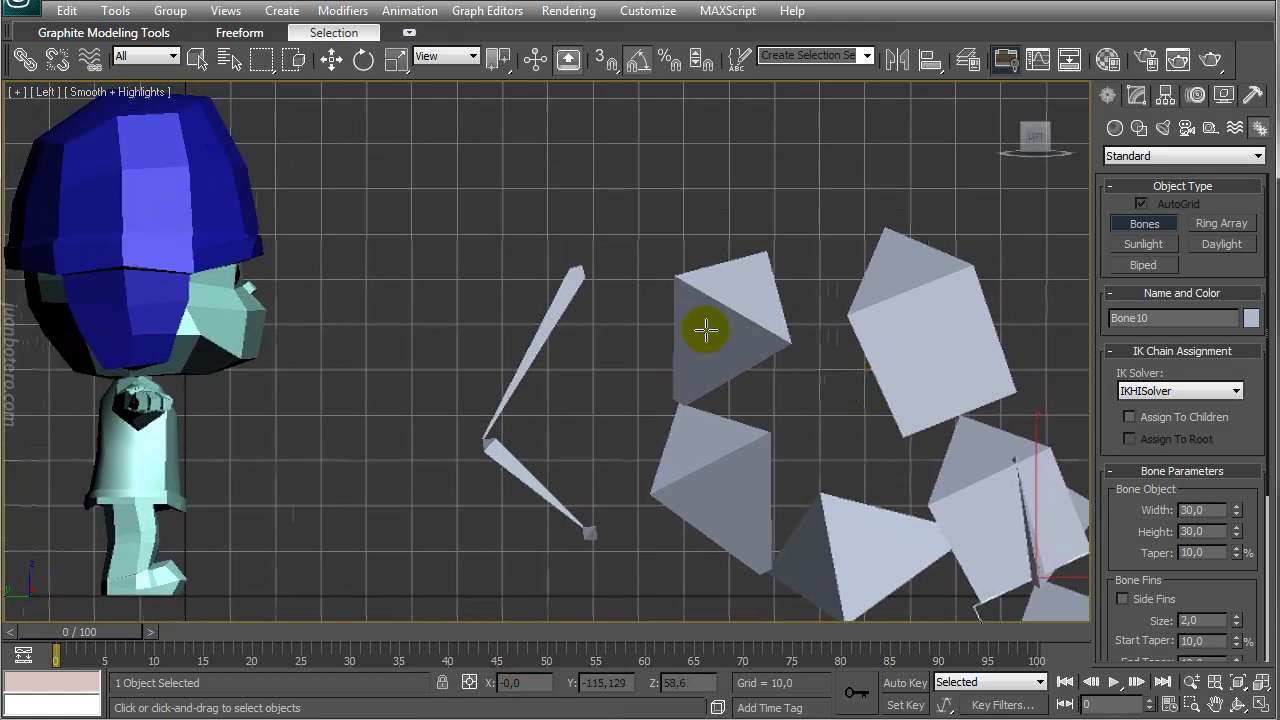
middle_click_drag(600, 232, 545, 187)
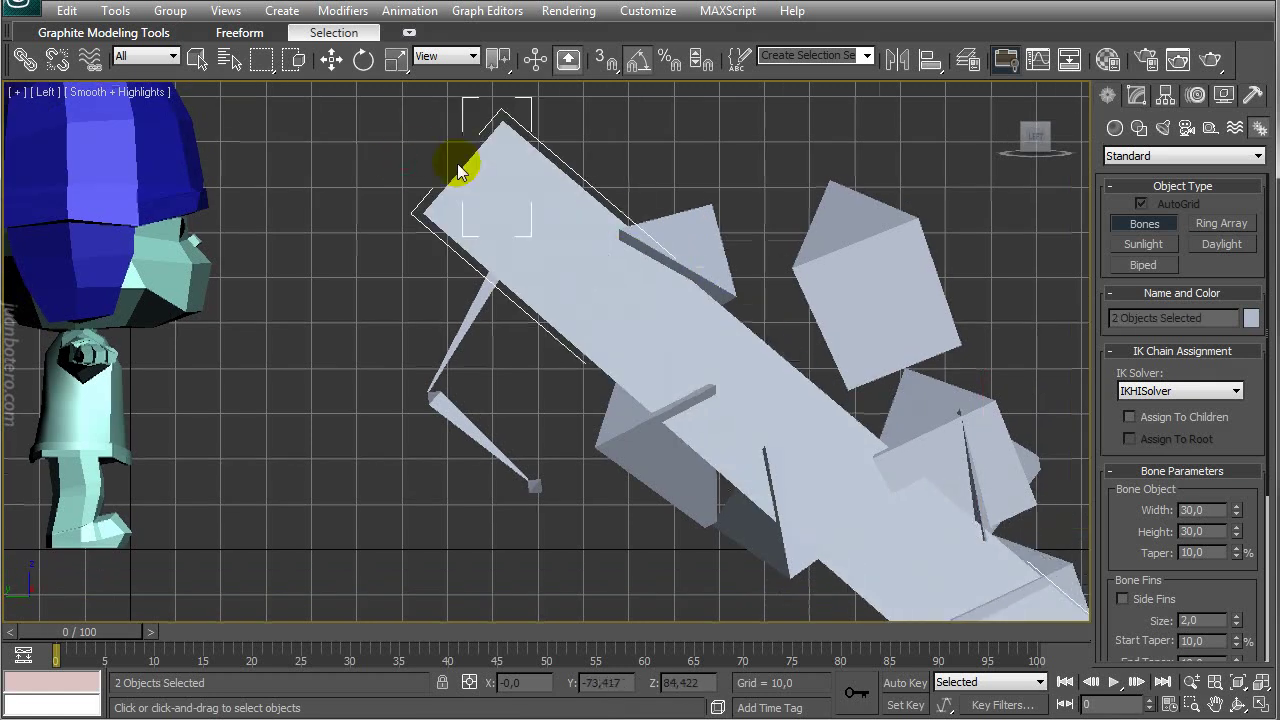
Select all the test bones with a selection region and delete them
left_click(197, 59)
left_click_drag(1083, 618, 894, 580)
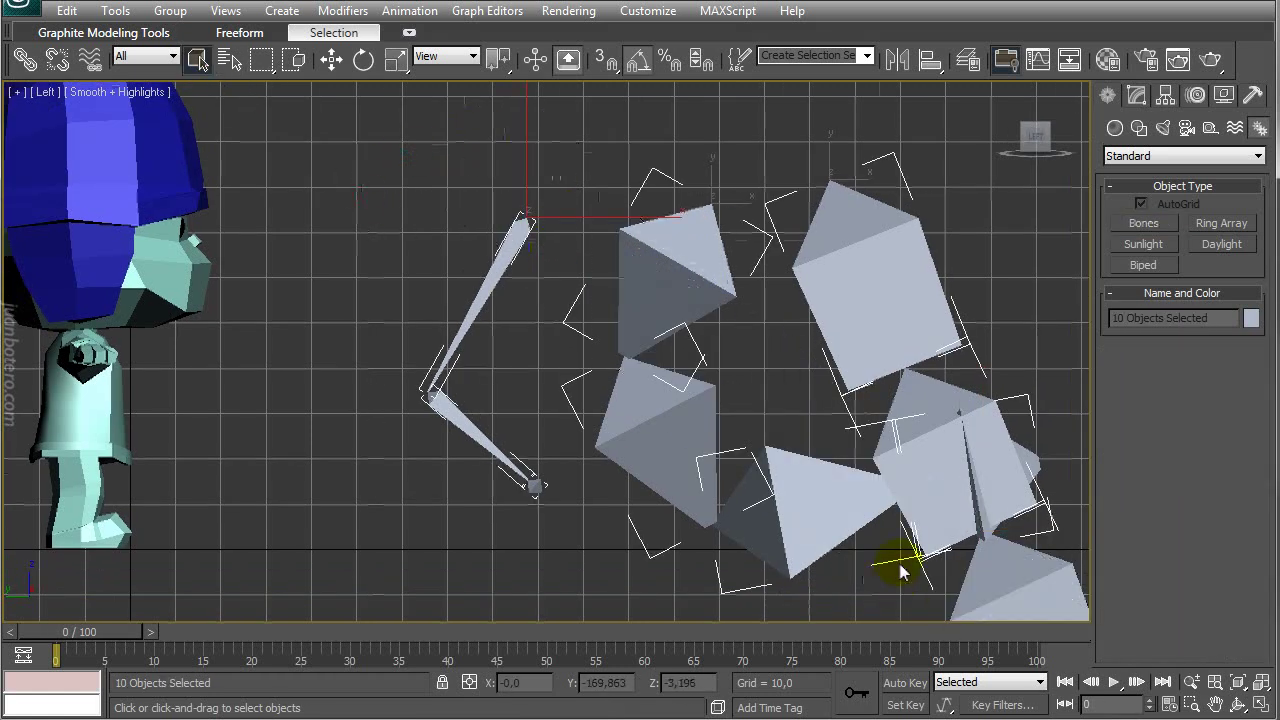
key("Delete")
Set the bone width and height to 4 and the taper to 90 %, and draw a bent two-bone chain beside the character
left_click(1126, 219)
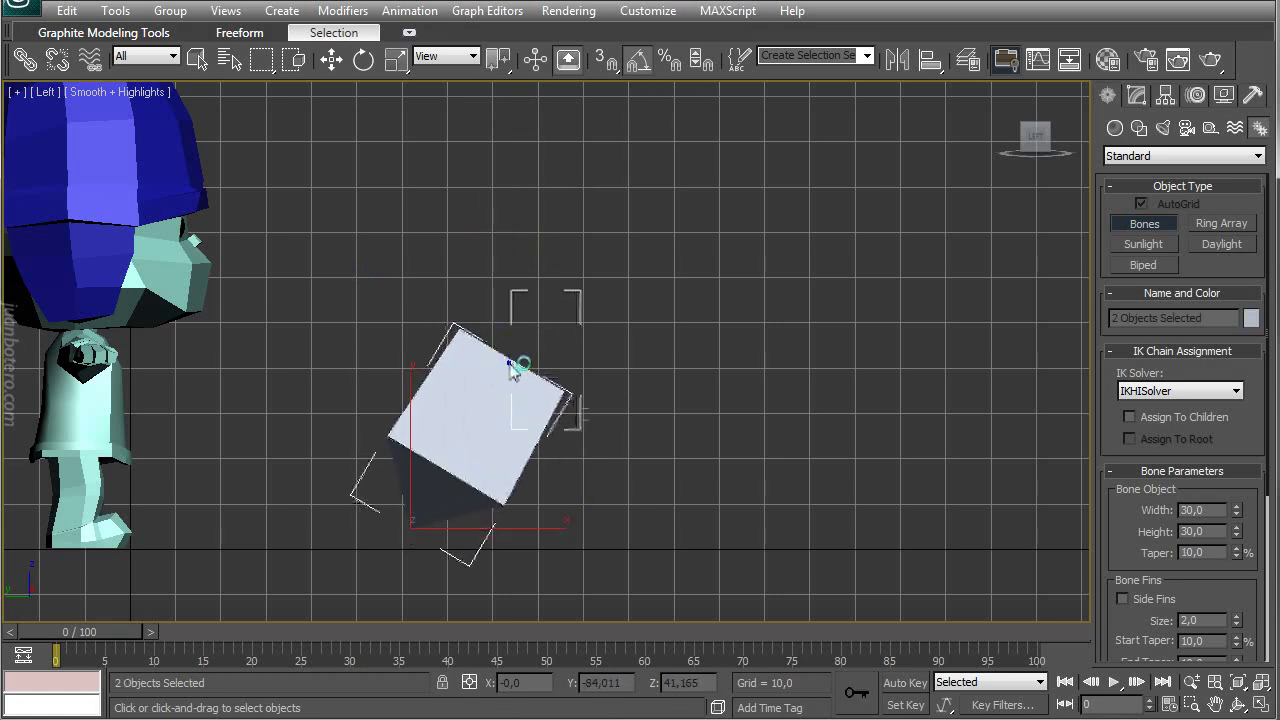
double_click(1203, 511)
double_click(1210, 511)
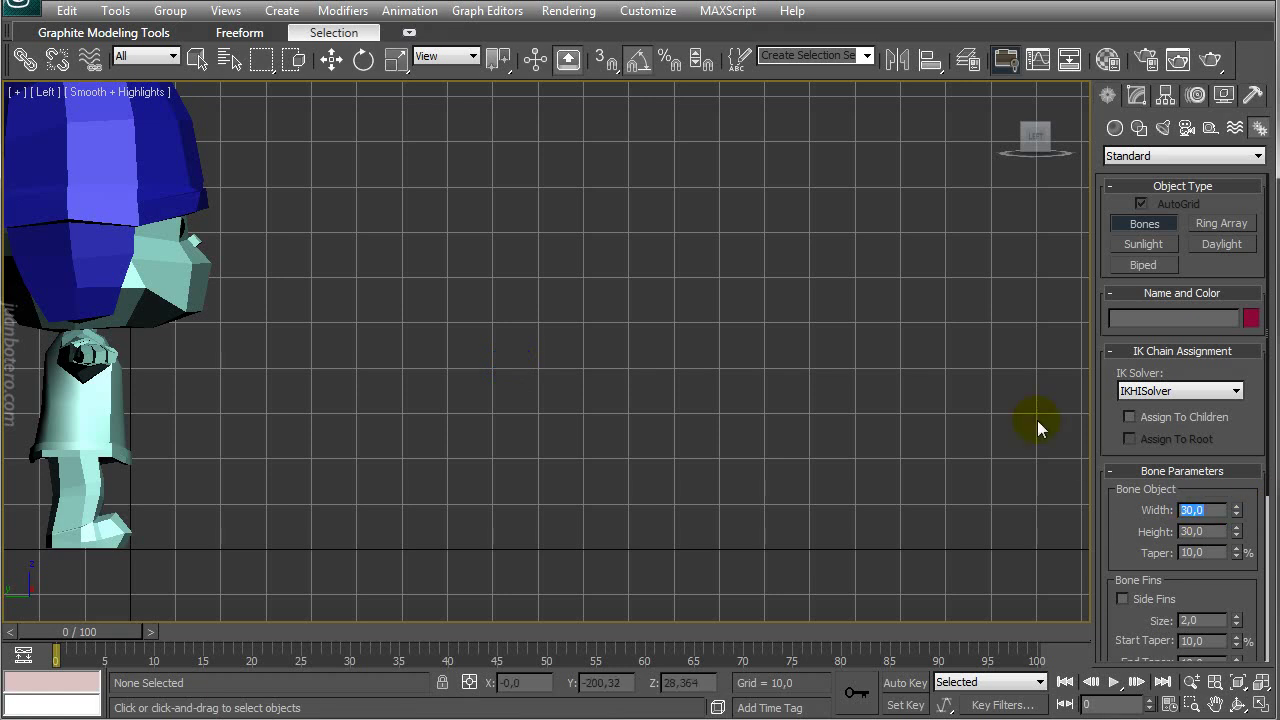
type("4")
key("Tab")
type("4")
key("Tab")
left_click(481, 178)
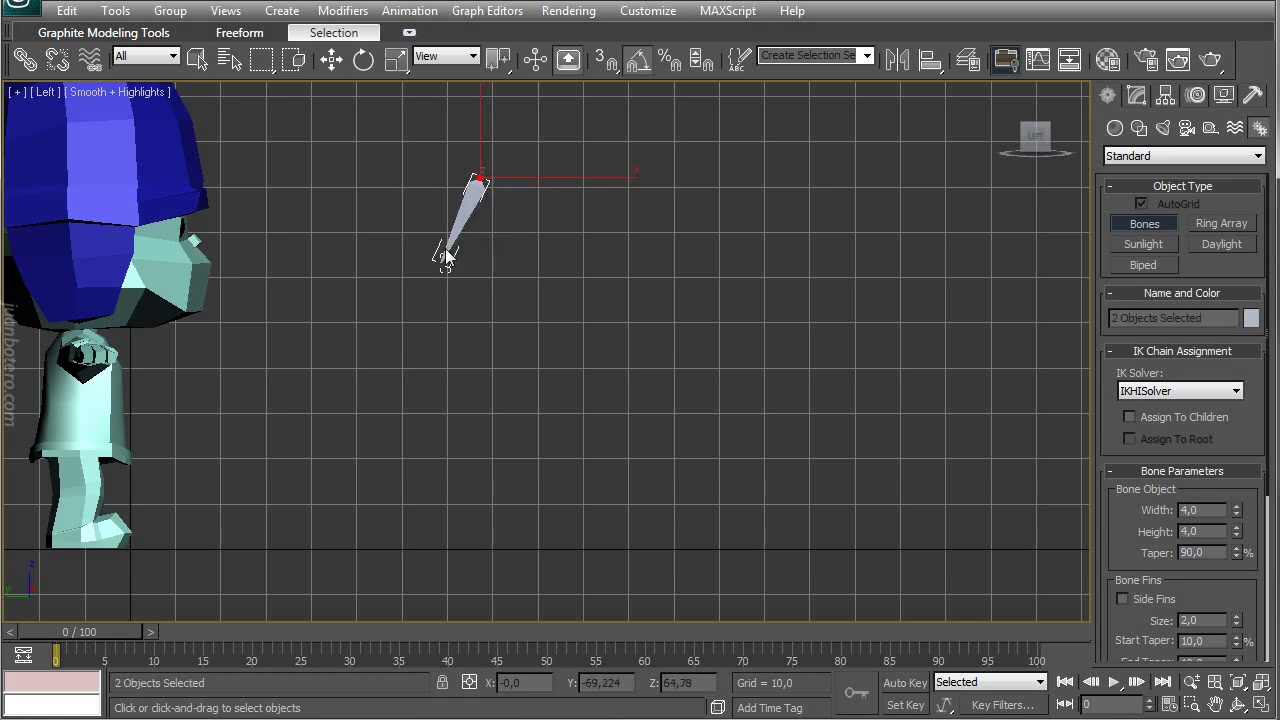
left_click(420, 355)
right_click(560, 517)
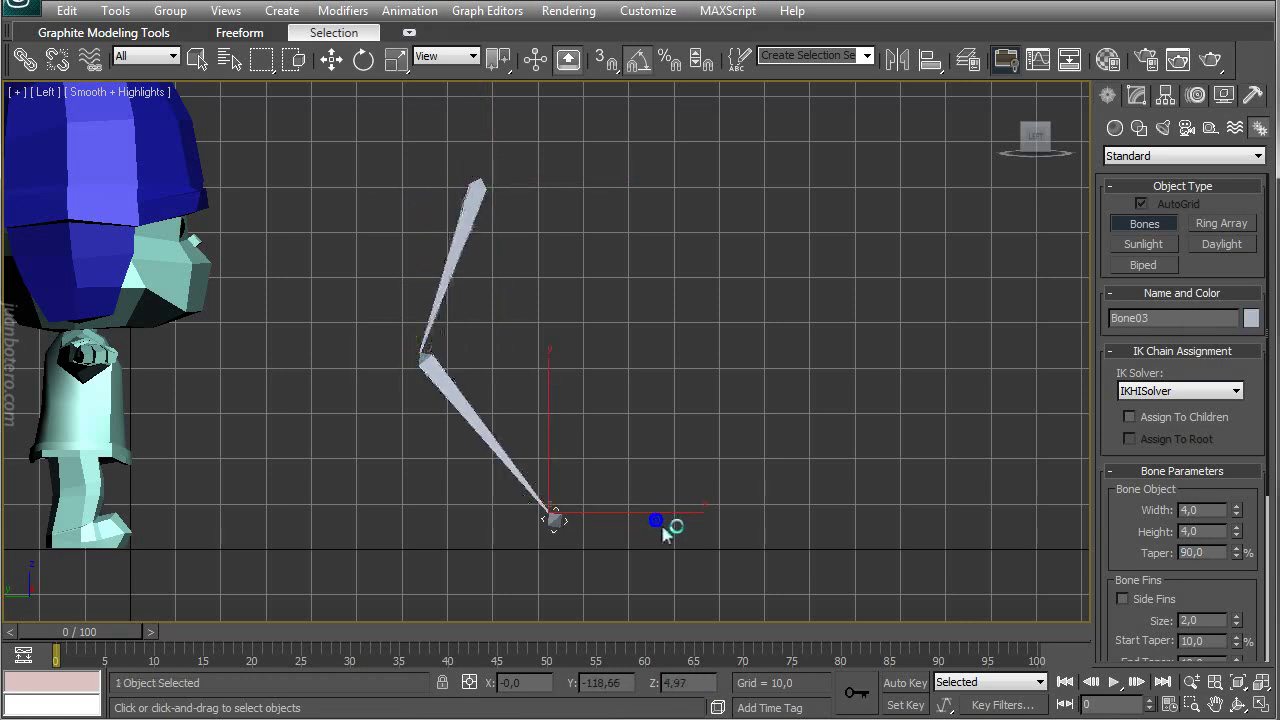
Inspect the small end bone up close and move it slightly upward and away from the character
scroll(560, 477, "up", 10)
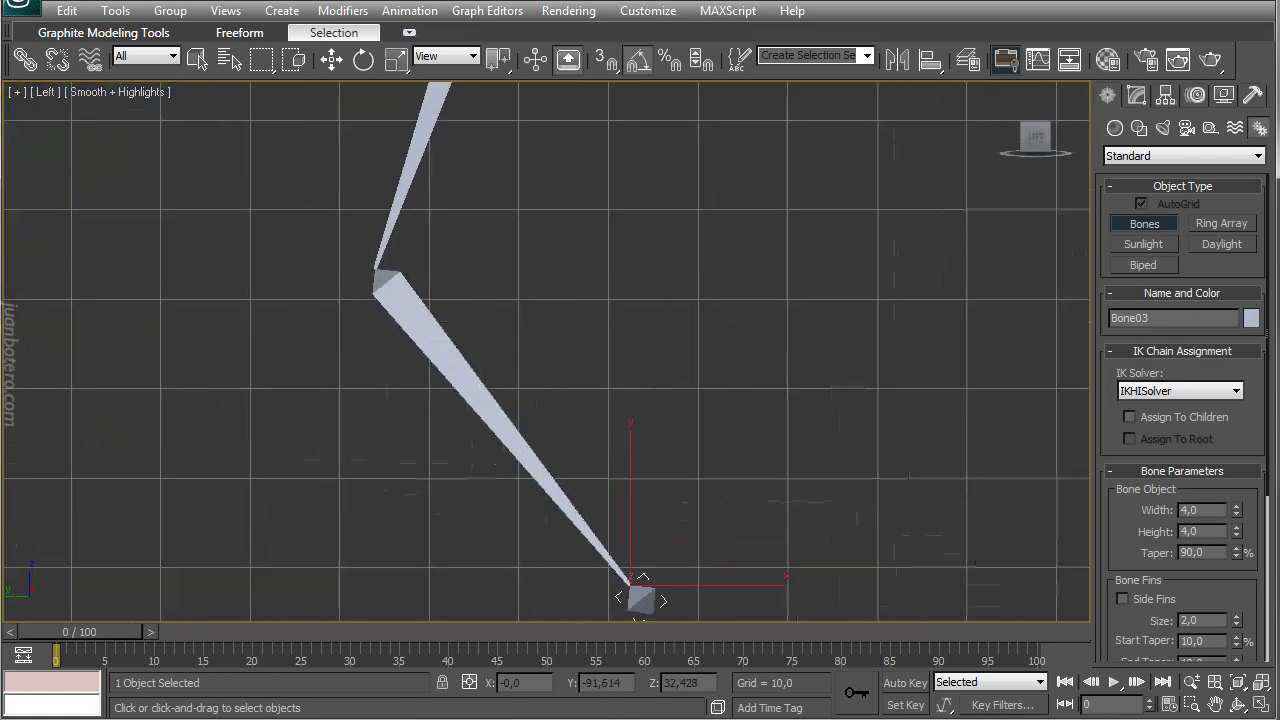
key("z")
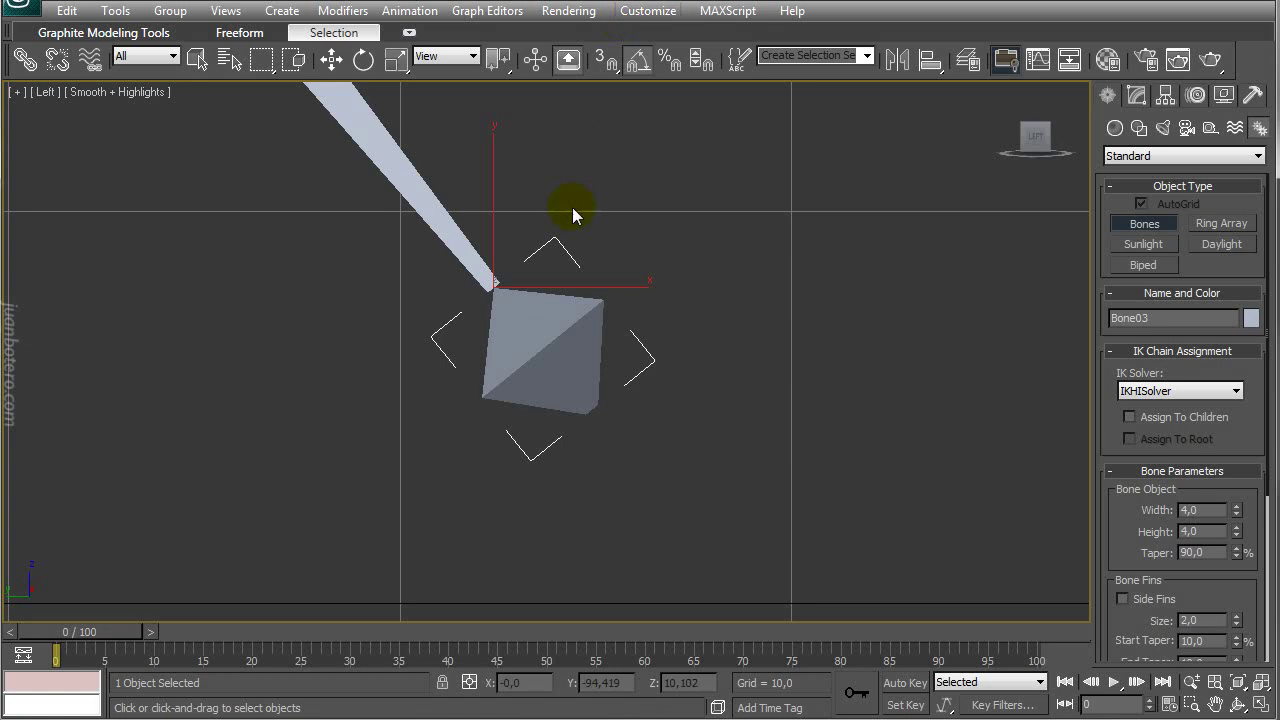
scroll(531, 464, "down", 6)
scroll(512, 388, "up", 4)
scroll(503, 331, "down", 1)
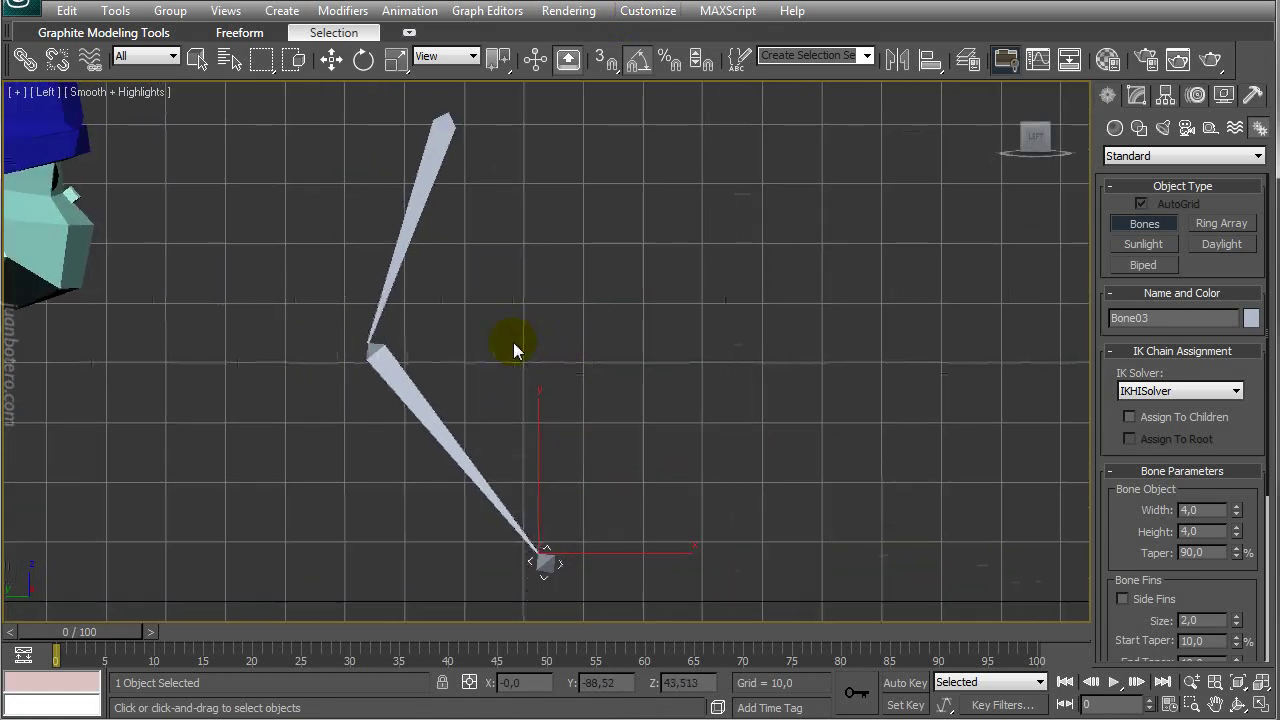
right_click(592, 366)
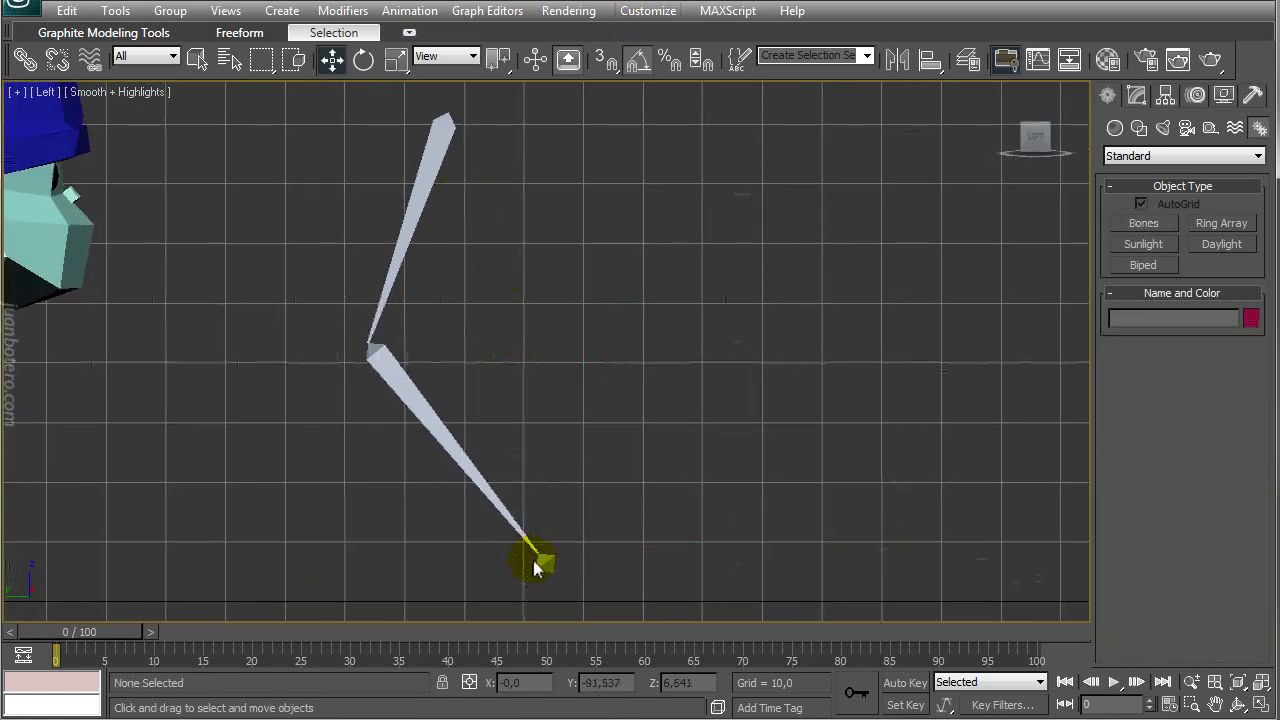
key("w")
left_click(658, 397)
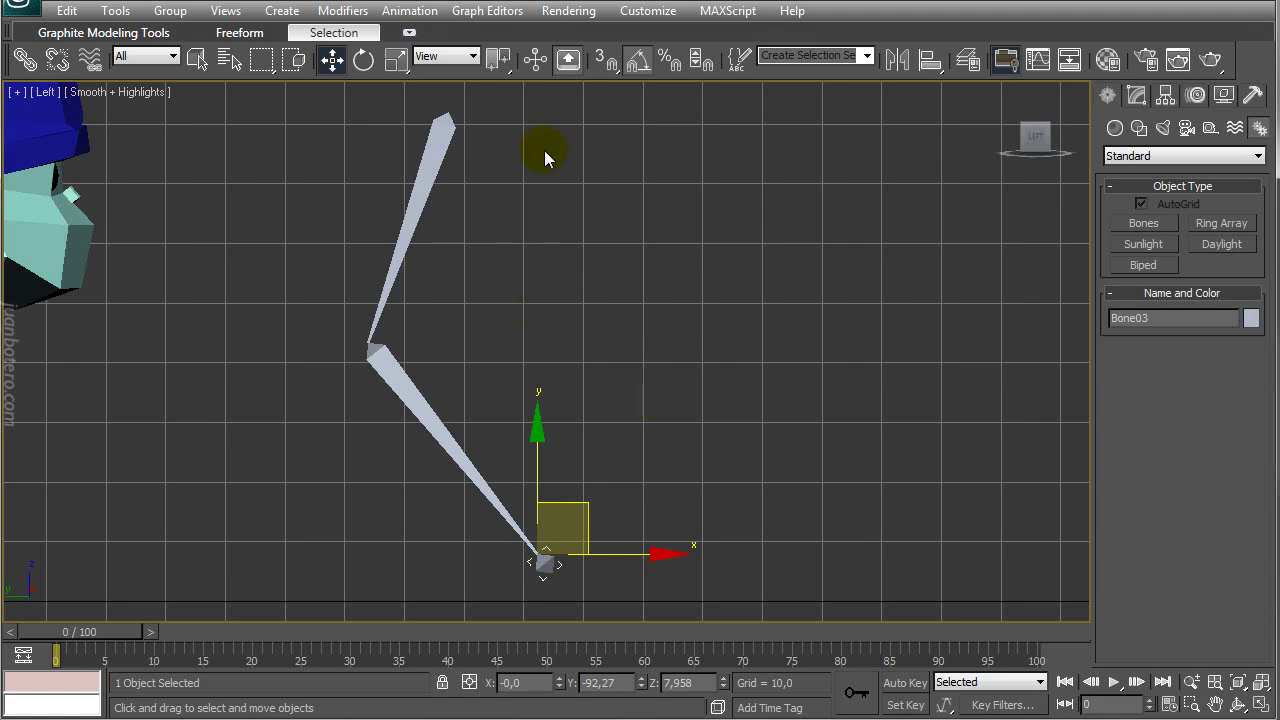
left_click(566, 247)
left_click(562, 565)
mouse_move(586, 514)
left_mouse_down()
mouse_move(648, 432)
mouse_move(604, 499)
left_mouse_up()
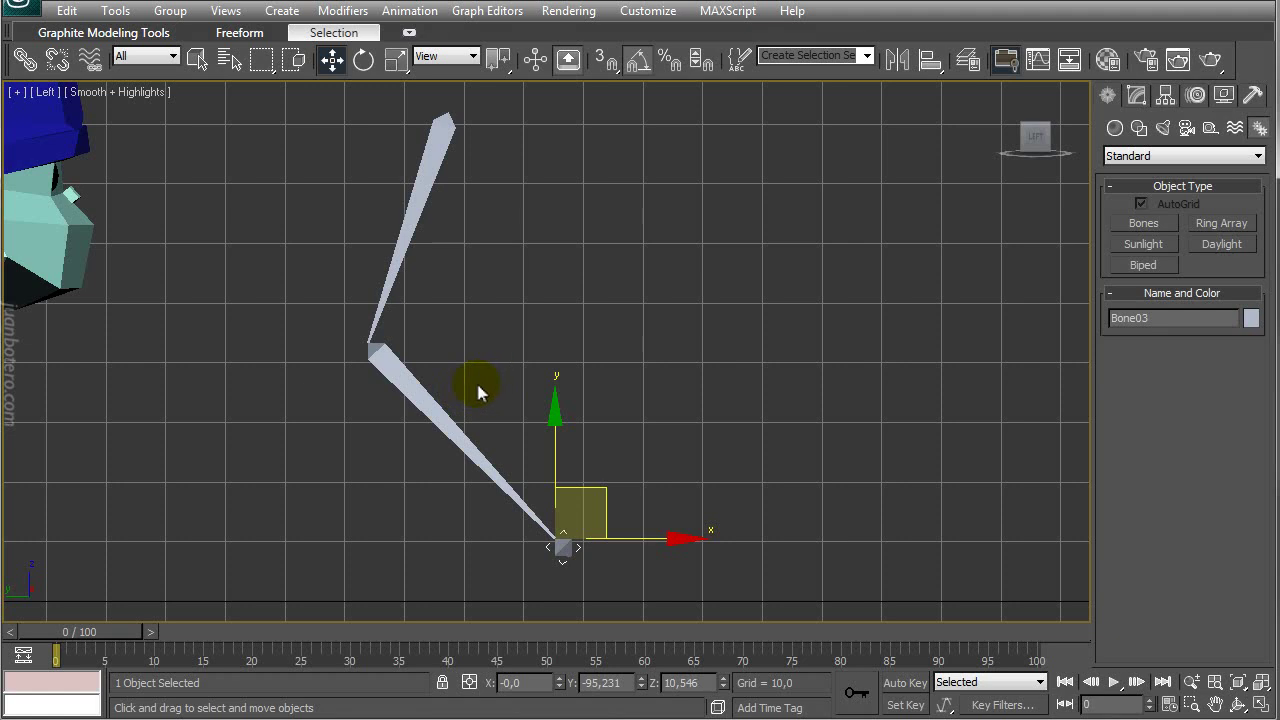
Select the lower bone, then reselect the end bone and move it slightly farther up and away from the character
left_click(436, 414)
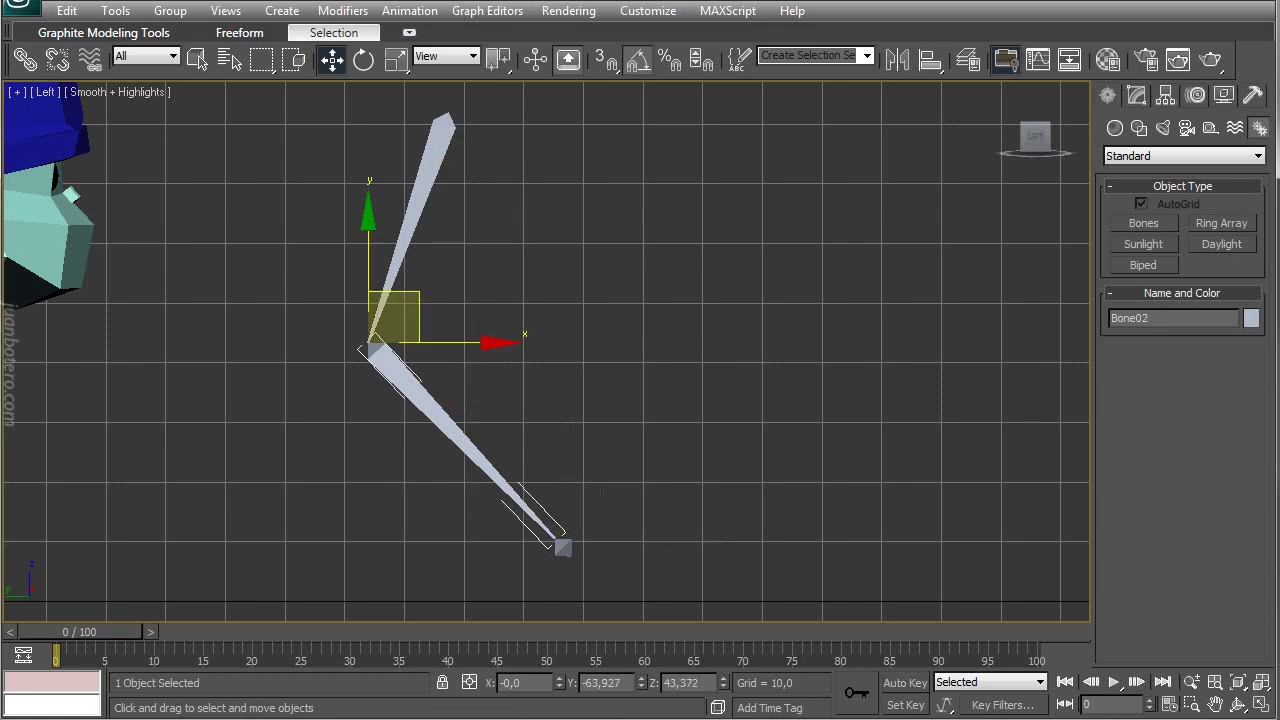
left_click(563, 547)
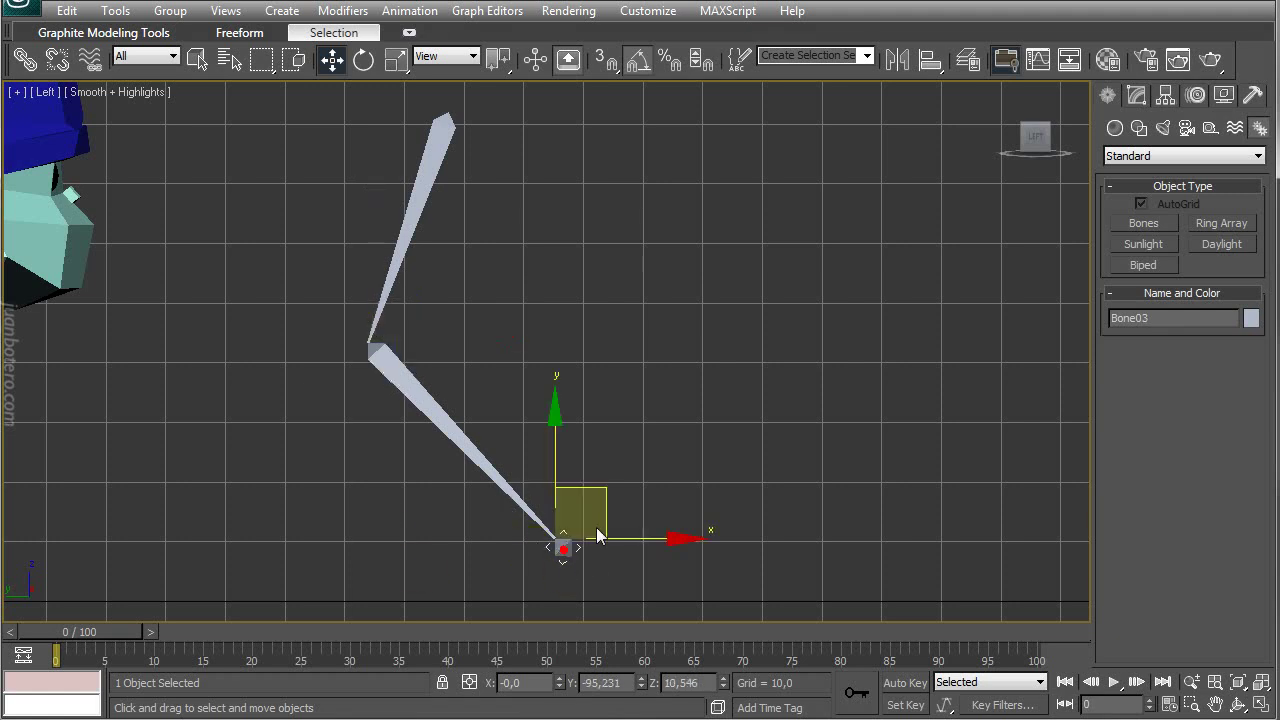
left_click_drag(605, 500, 579, 527)
middle_click_drag(231, 417, 349, 363)
left_click(345, 455)
middle_click_drag(357, 450, 325, 465)
middle_click_drag(776, 430, 632, 418)
Select in turn the two long bones together, the character mesh and the chain's end bone
left_click_drag(543, 237, 629, 394)
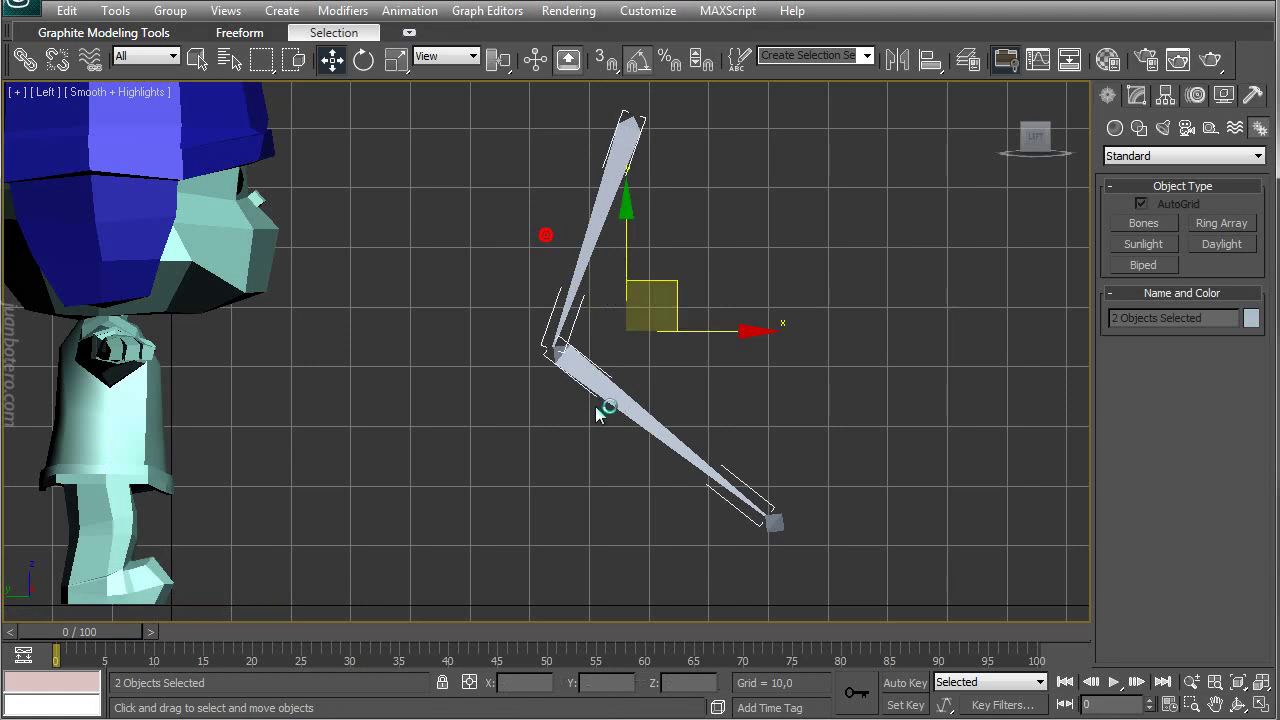
middle_click_drag(114, 434, 236, 436)
left_click(253, 430)
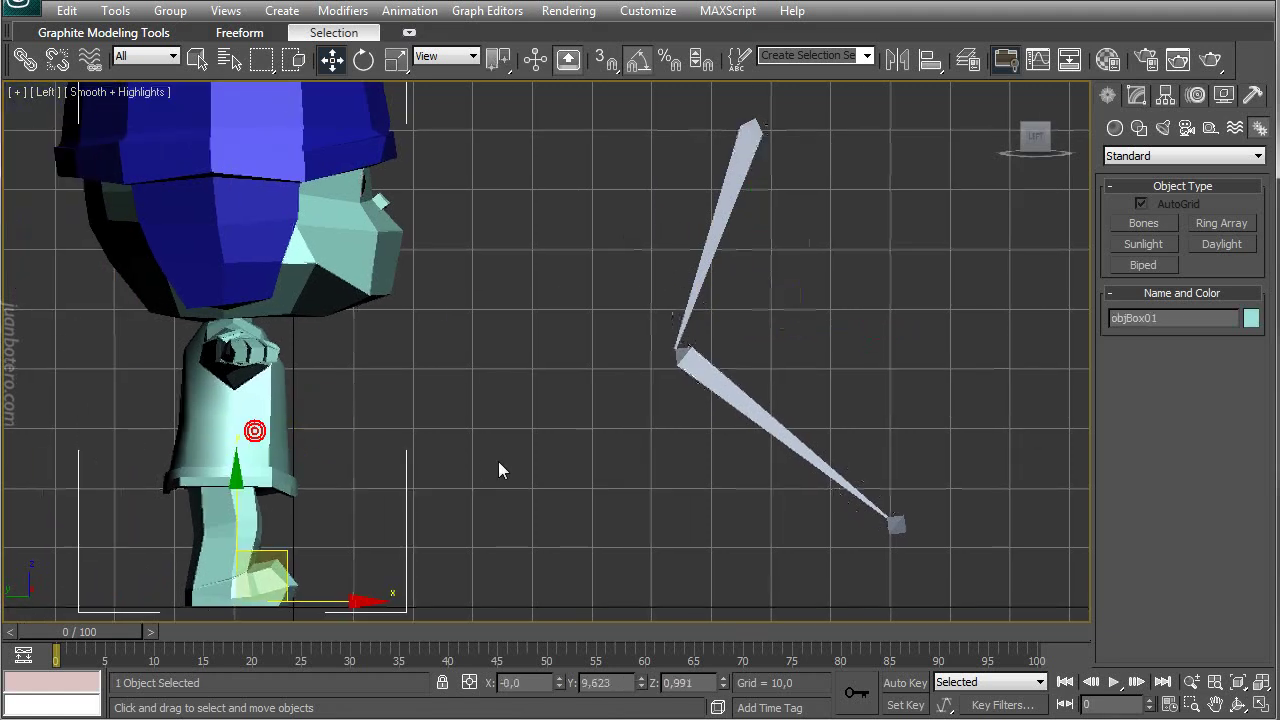
middle_click_drag(525, 457, 322, 381)
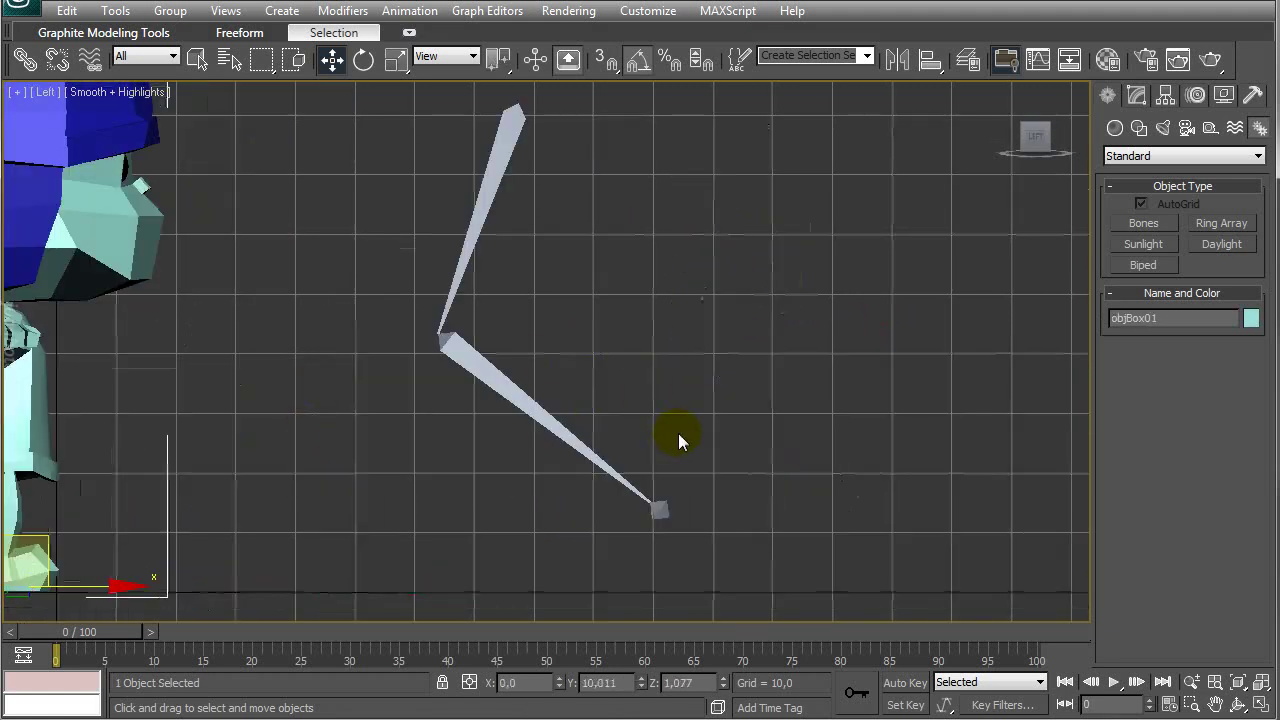
left_click_drag(681, 576, 691, 575)
left_click_drag(686, 460, 727, 262)
right_click(727, 262)
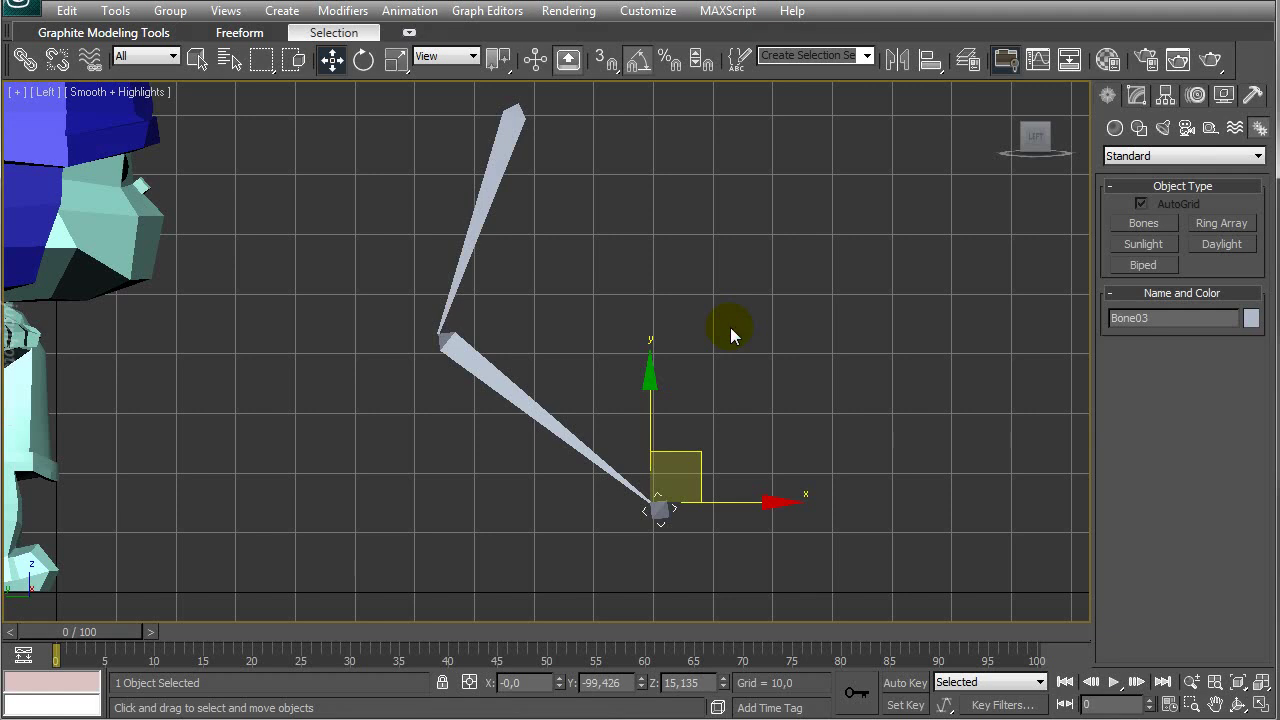
Clear the end bone's selection and select only the upper bone of the chain
middle_click_drag(619, 296, 613, 339)
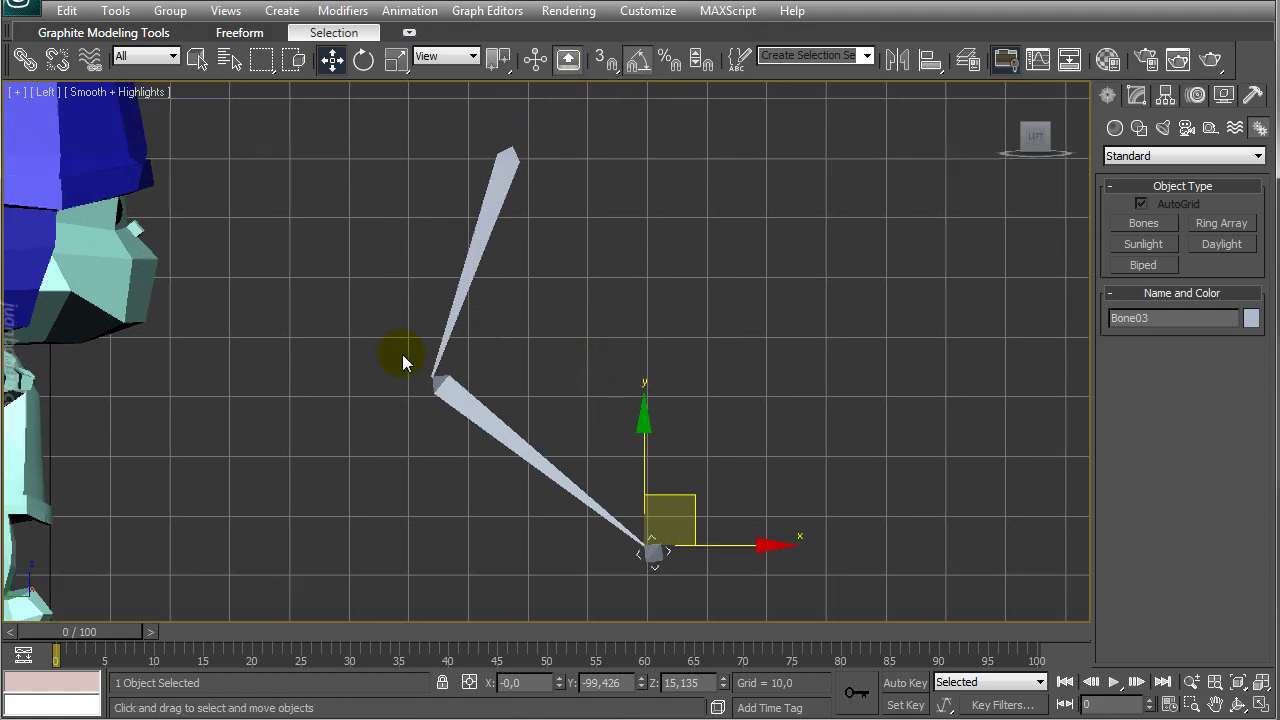
left_click(369, 344)
middle_click_drag(380, 423, 477, 300)
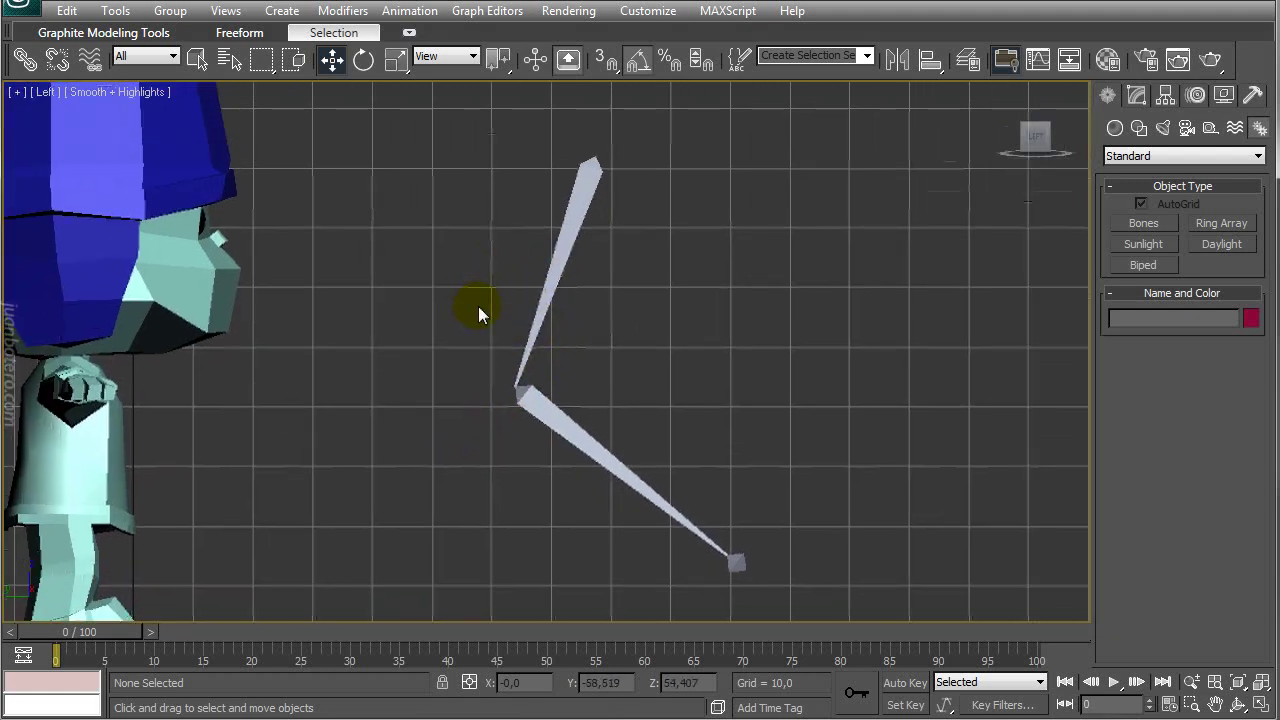
left_click_drag(563, 220, 590, 227)
left_click(631, 347)
left_click_drag(477, 221, 640, 243)
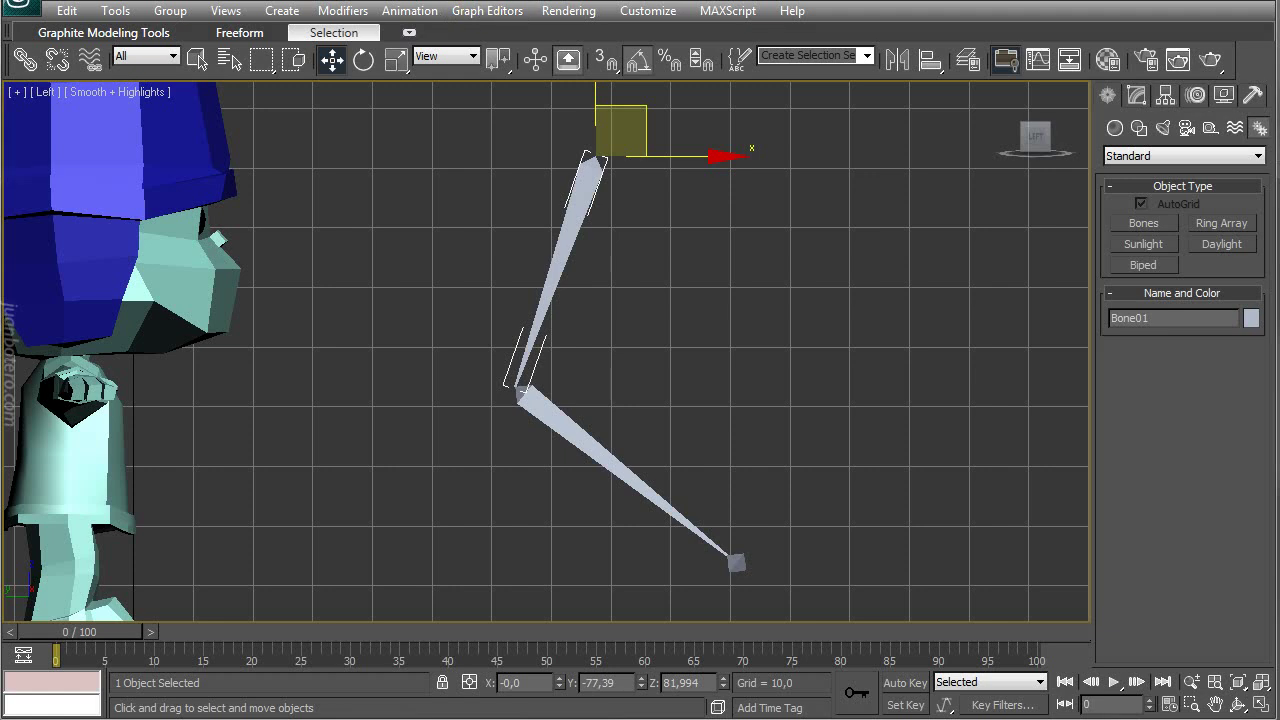
Select the whole chain through its upper bone, and select each of the three bones individually
left_click(663, 312)
left_click(571, 217)
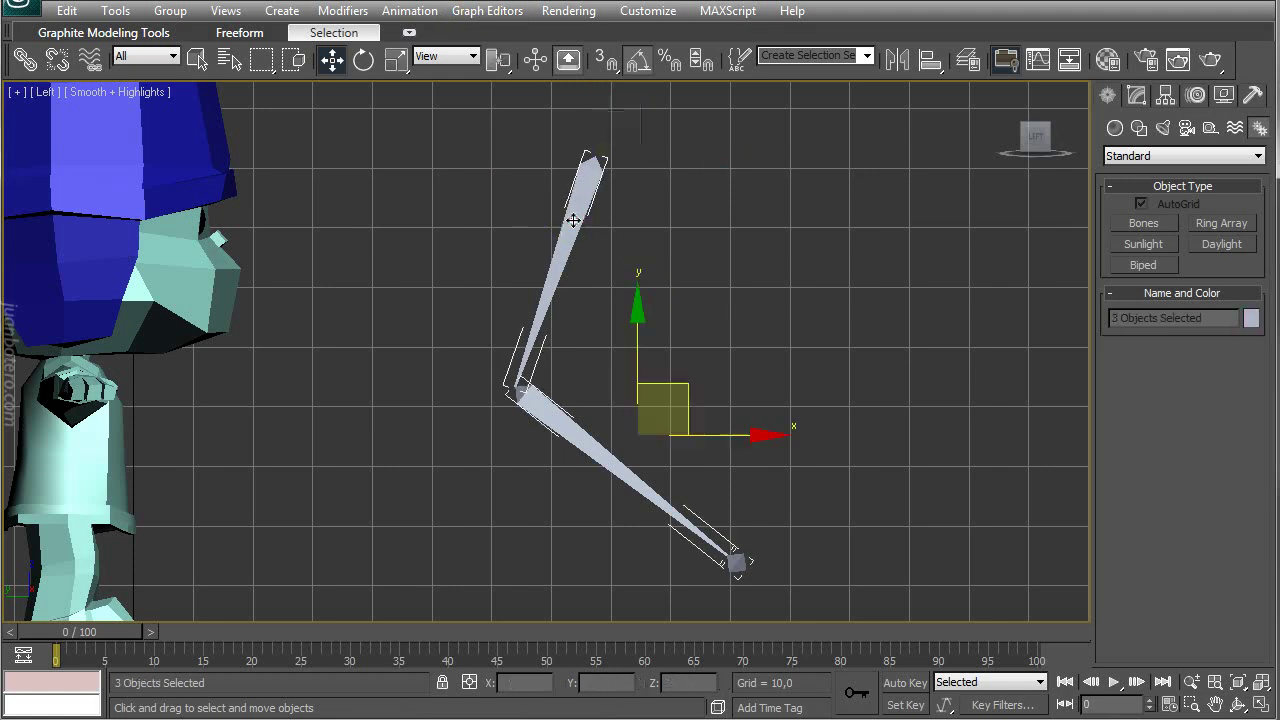
double_click(571, 216)
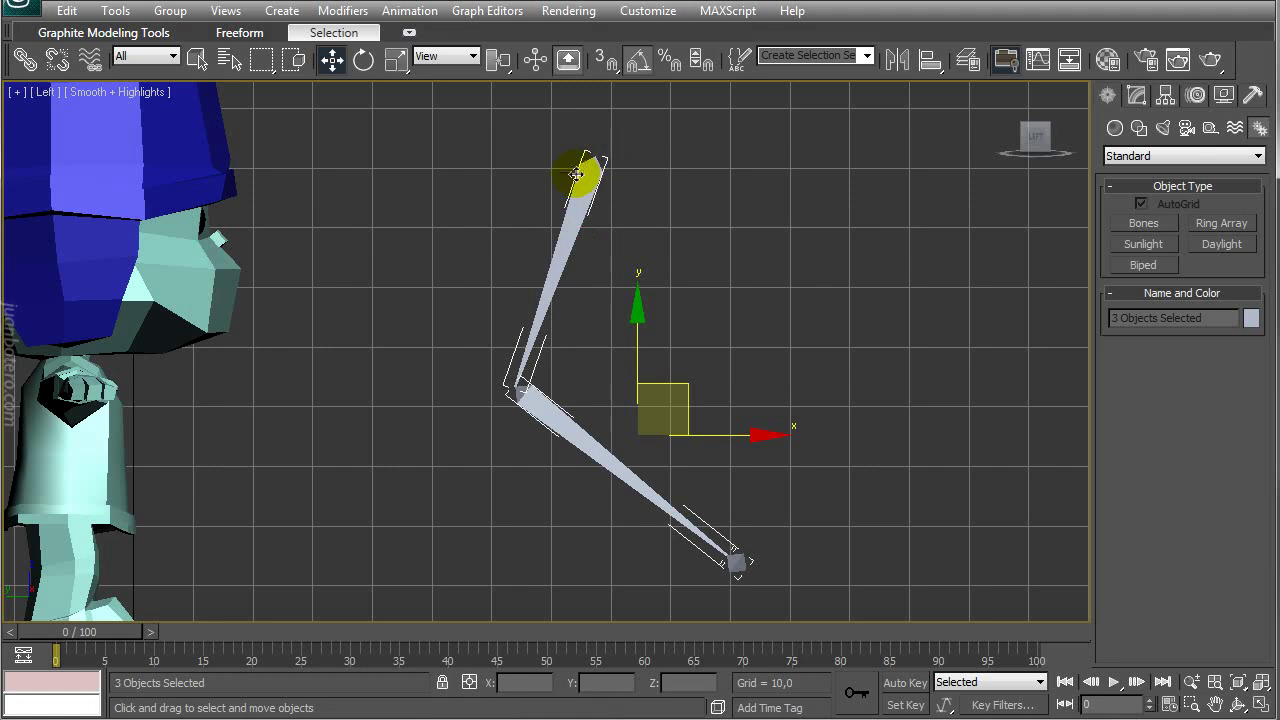
left_click(814, 438)
left_click(584, 210)
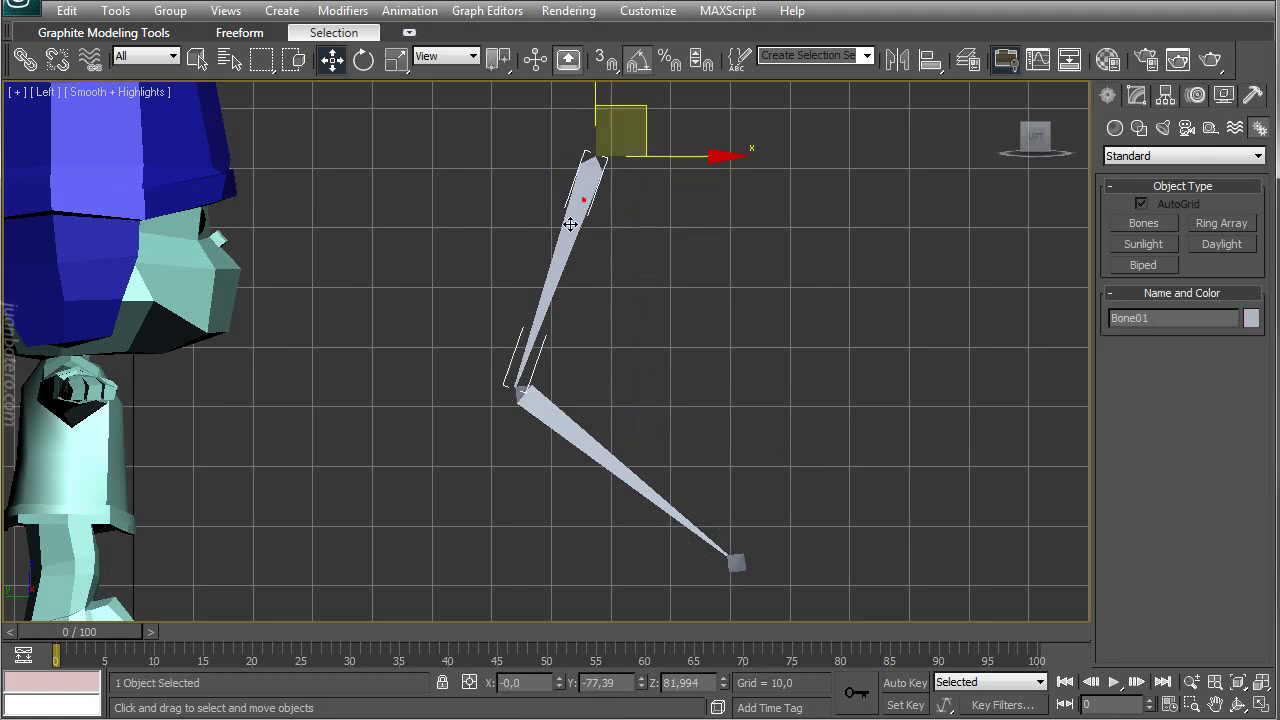
left_click(533, 400)
left_click(731, 563)
left_click(665, 278)
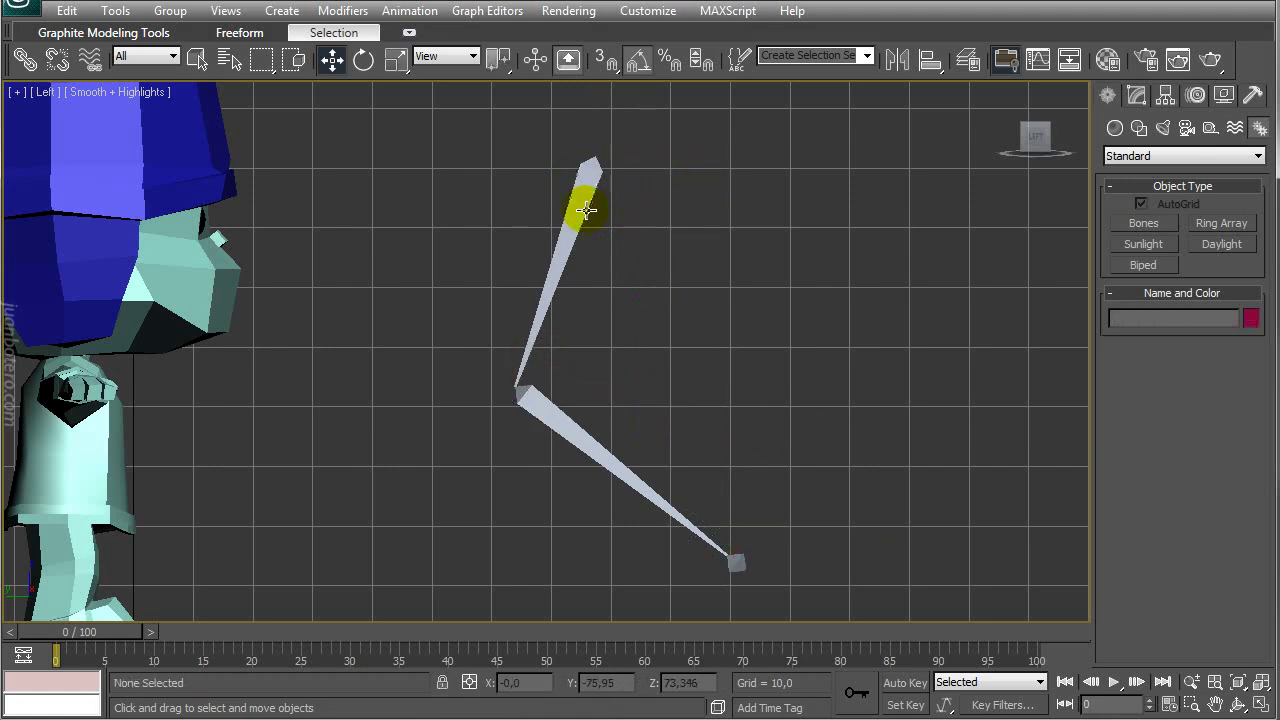
Select the upper bone with its entire child hierarchy several times, clearing the selection after each
double_click(578, 212)
left_click(826, 446)
double_click(567, 238)
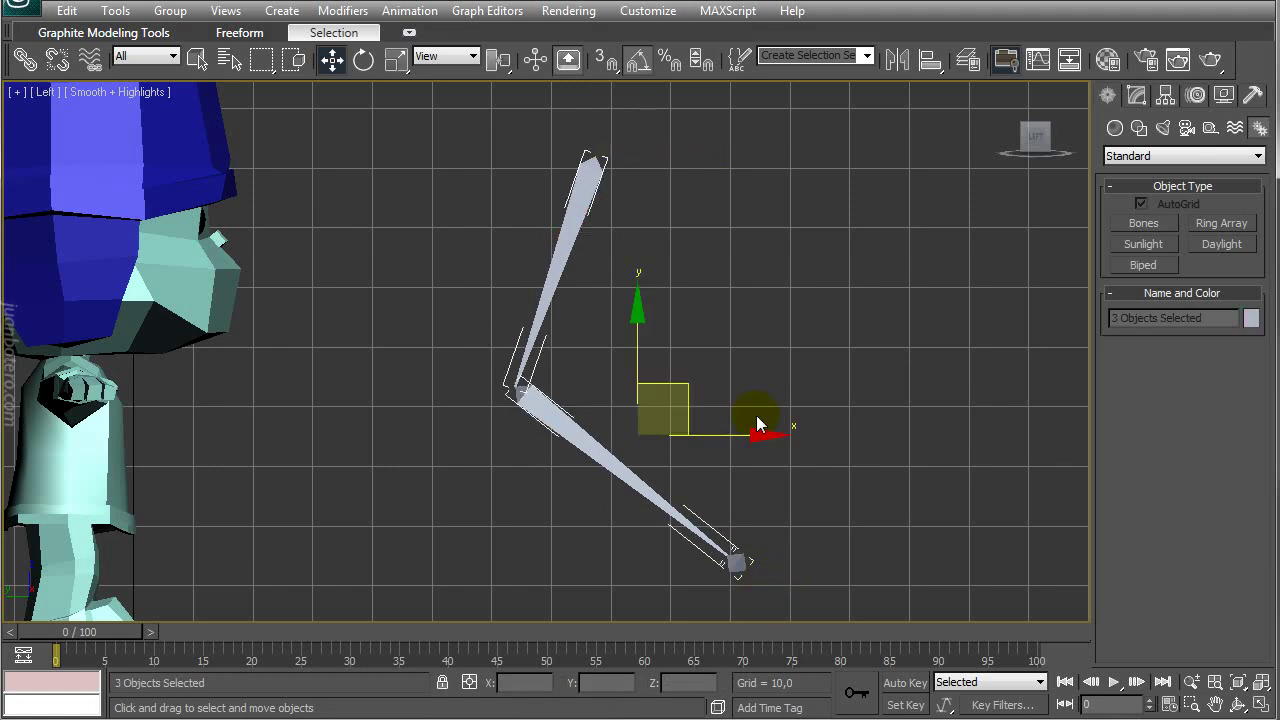
left_click(763, 252)
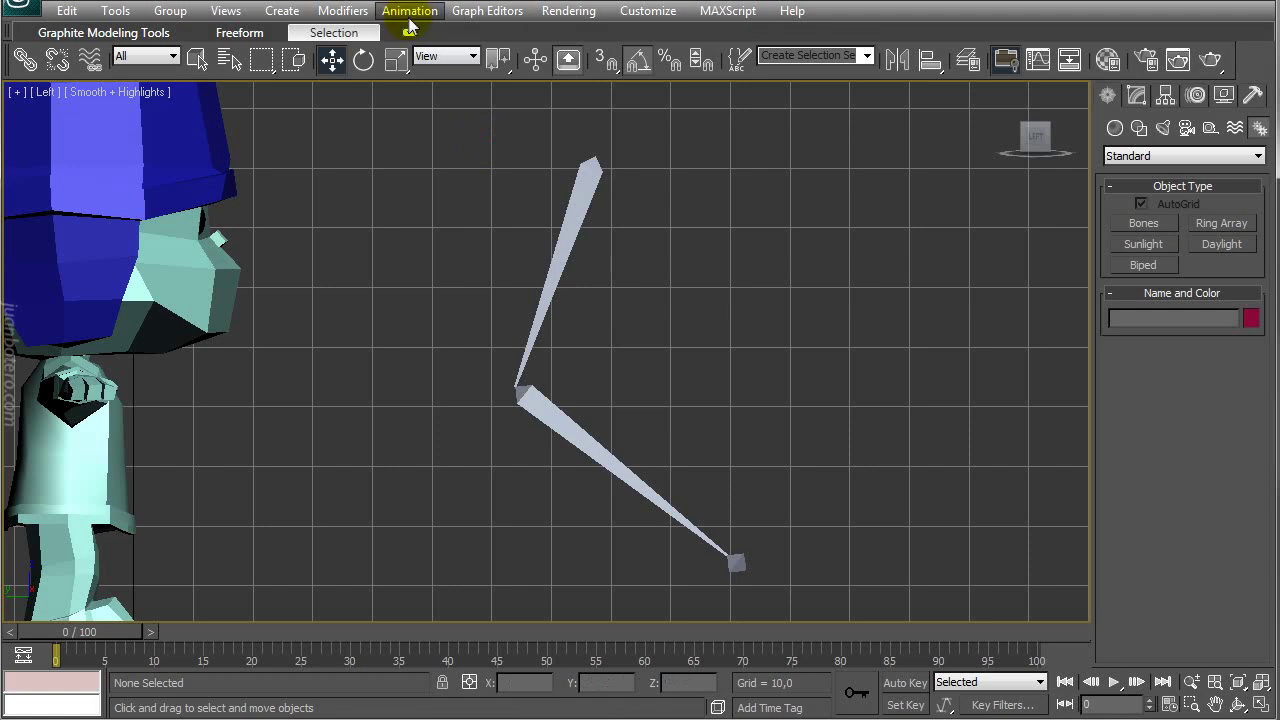
double_click(556, 266)
left_click(798, 334)
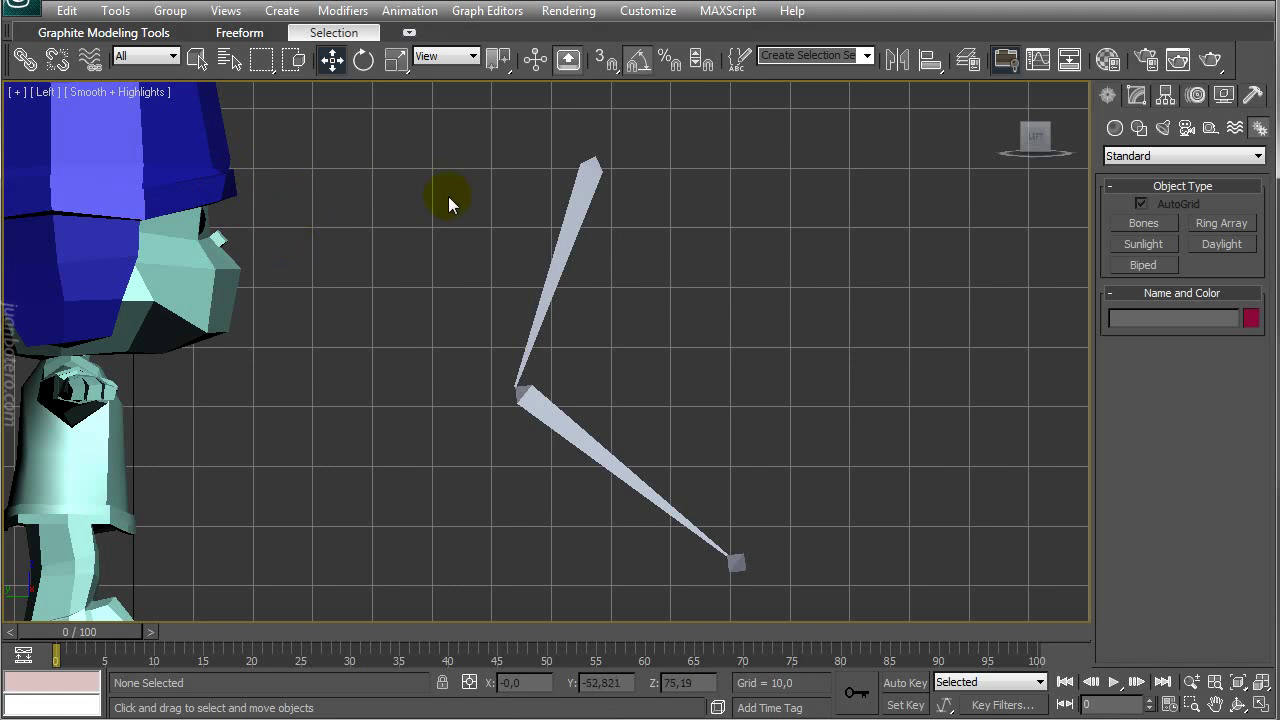
Select the upper bone and step the selection down the hierarchy to the end bone and back up to the root
left_click_drag(469, 220, 585, 180)
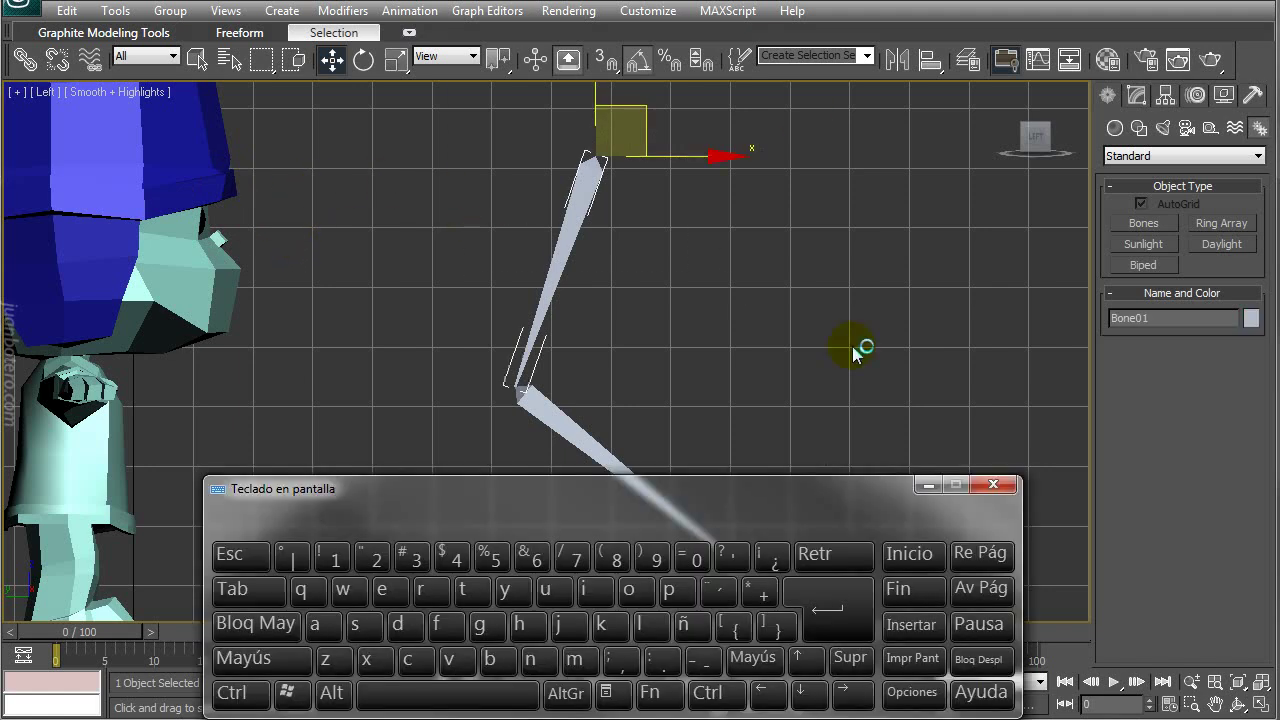
middle_click_drag(759, 356, 712, 331)
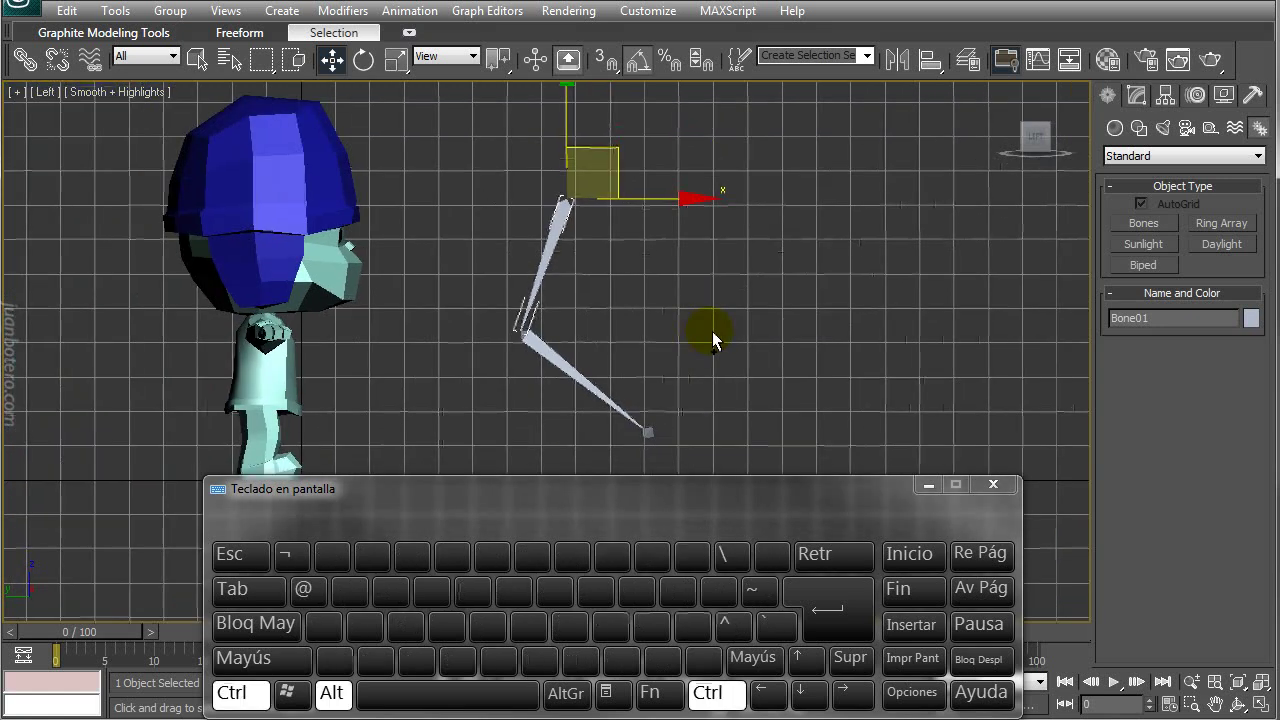
left_click(980, 592)
left_click(980, 592)
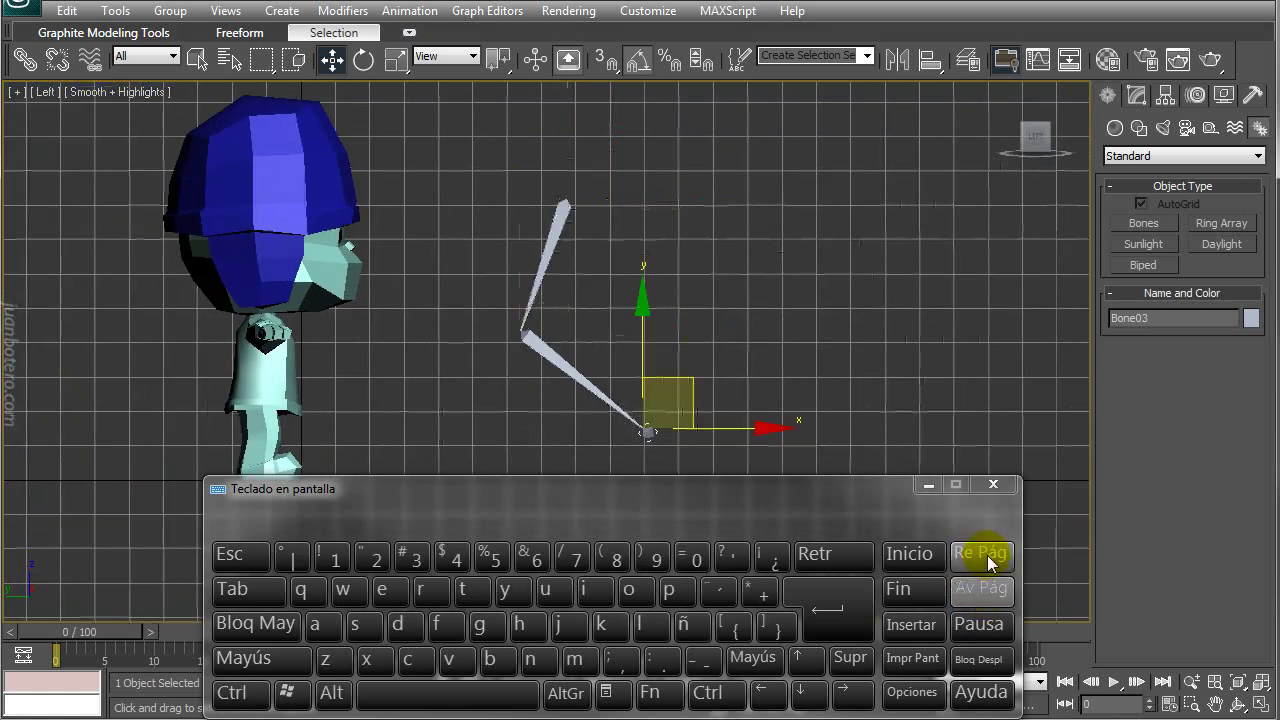
left_click(987, 564)
left_click(987, 564)
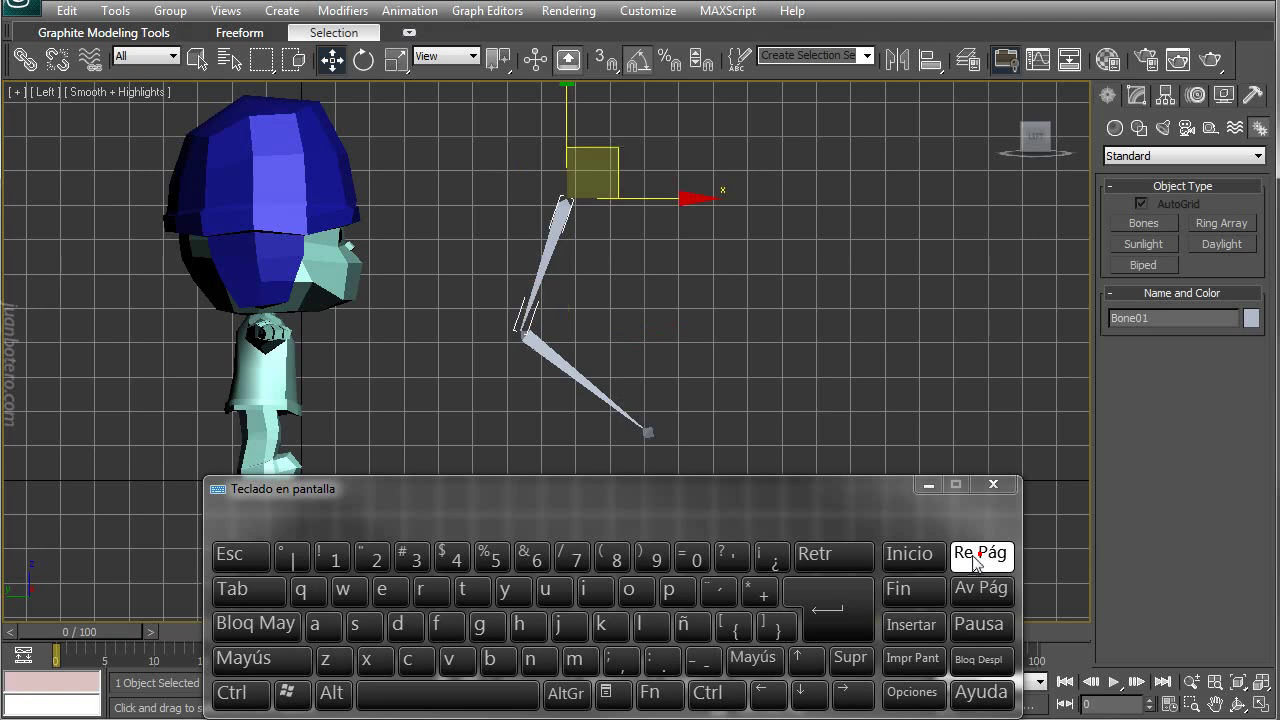
left_click(928, 486)
Select all three bones with a selection region and clear the selection
scroll(625, 300, "up", 2)
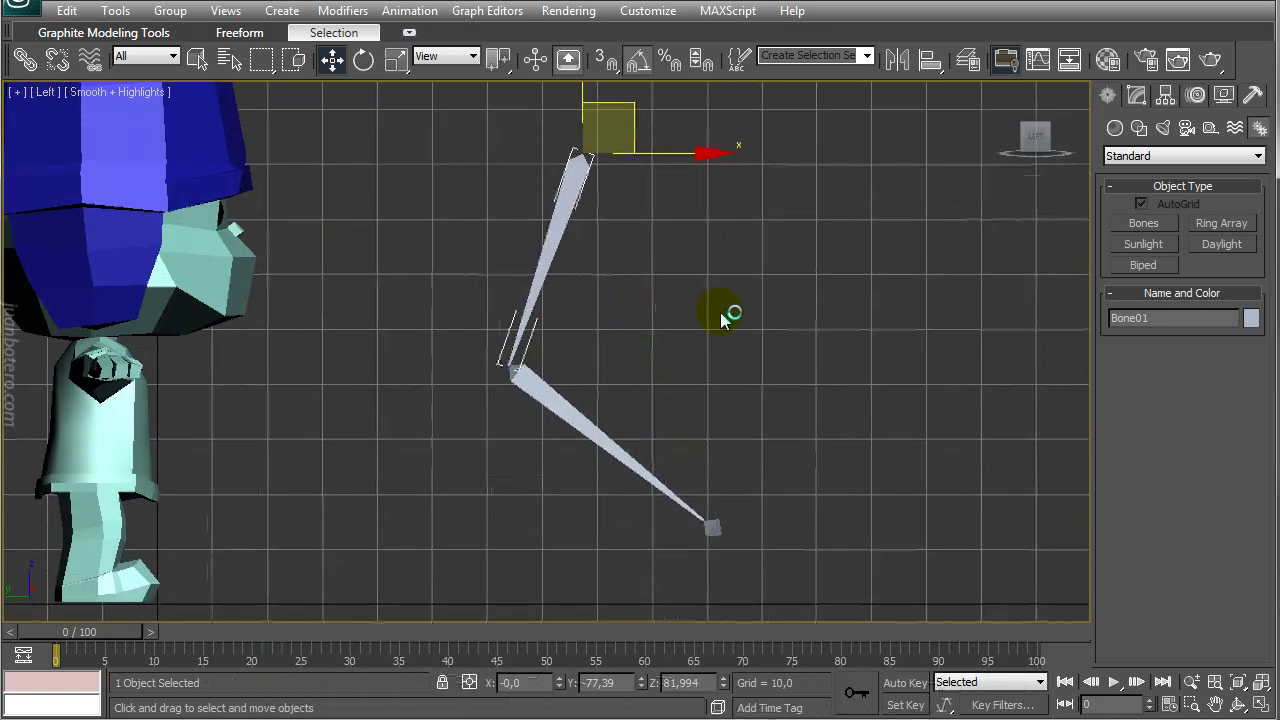
left_click(703, 312)
left_click_drag(471, 118, 745, 600)
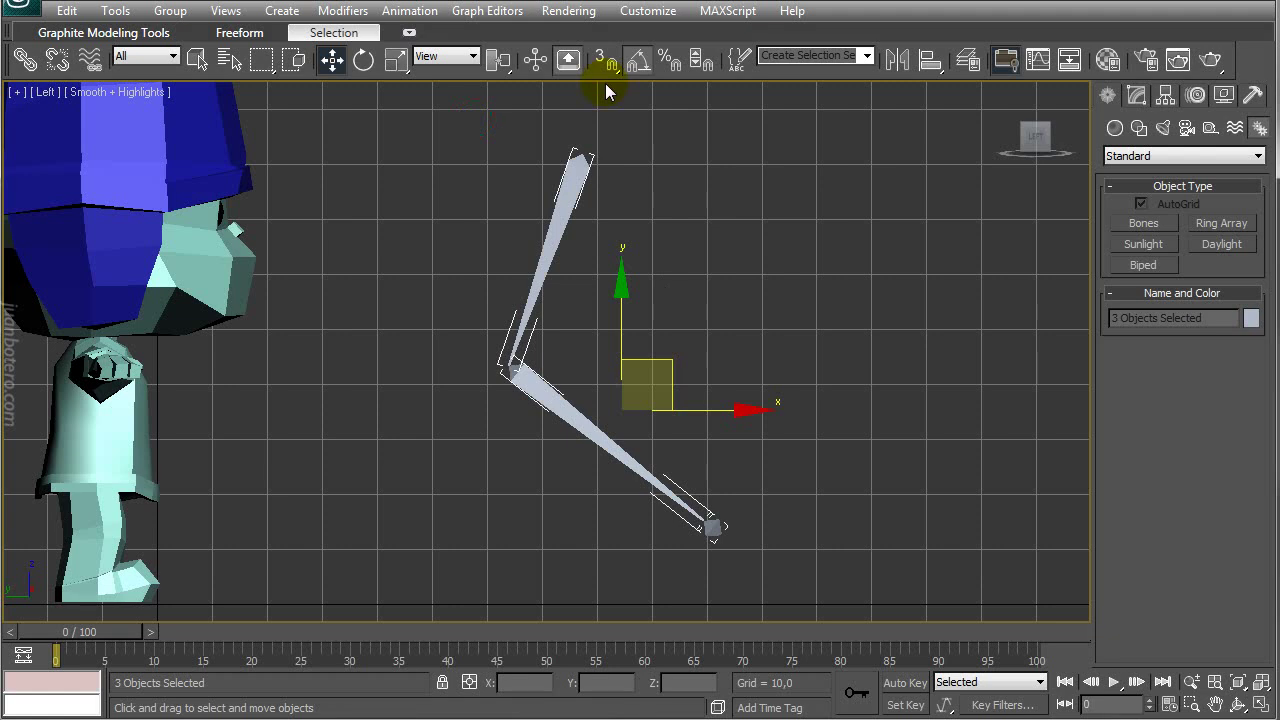
left_click(808, 157)
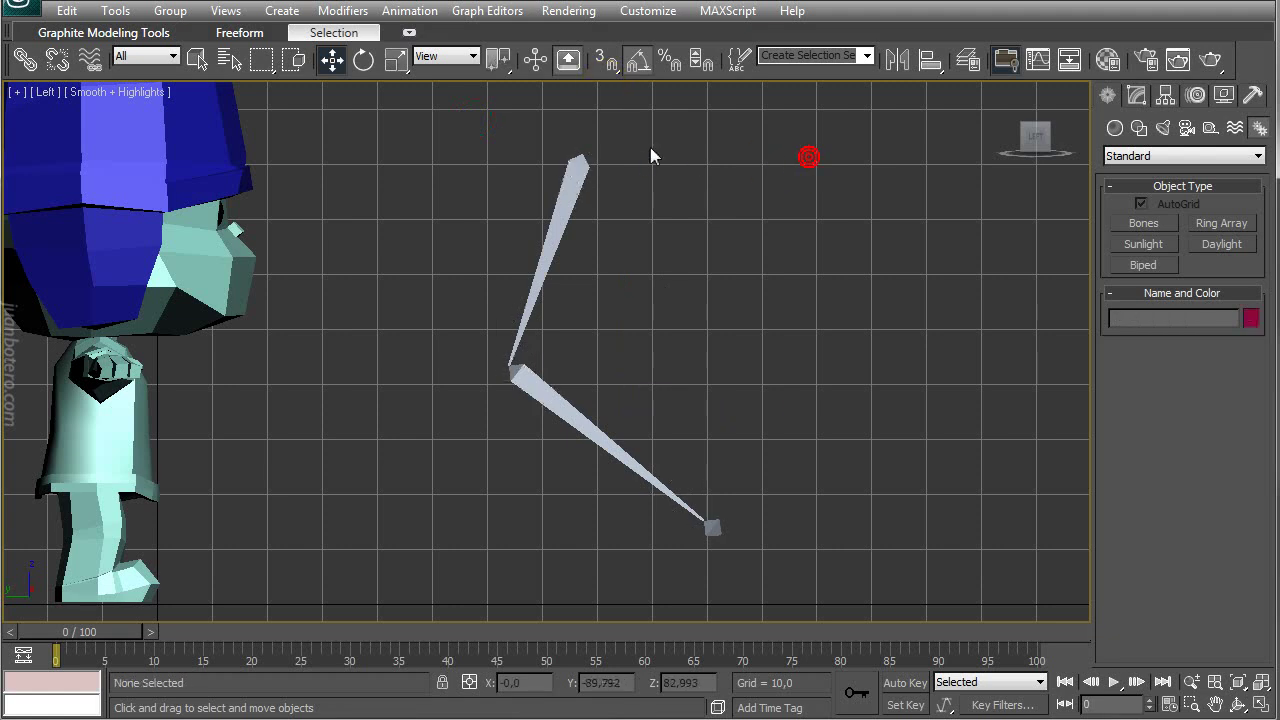
Select the upper bone and create an HI Solver IK chain from it to the small end bone
left_click_drag(651, 140, 530, 200)
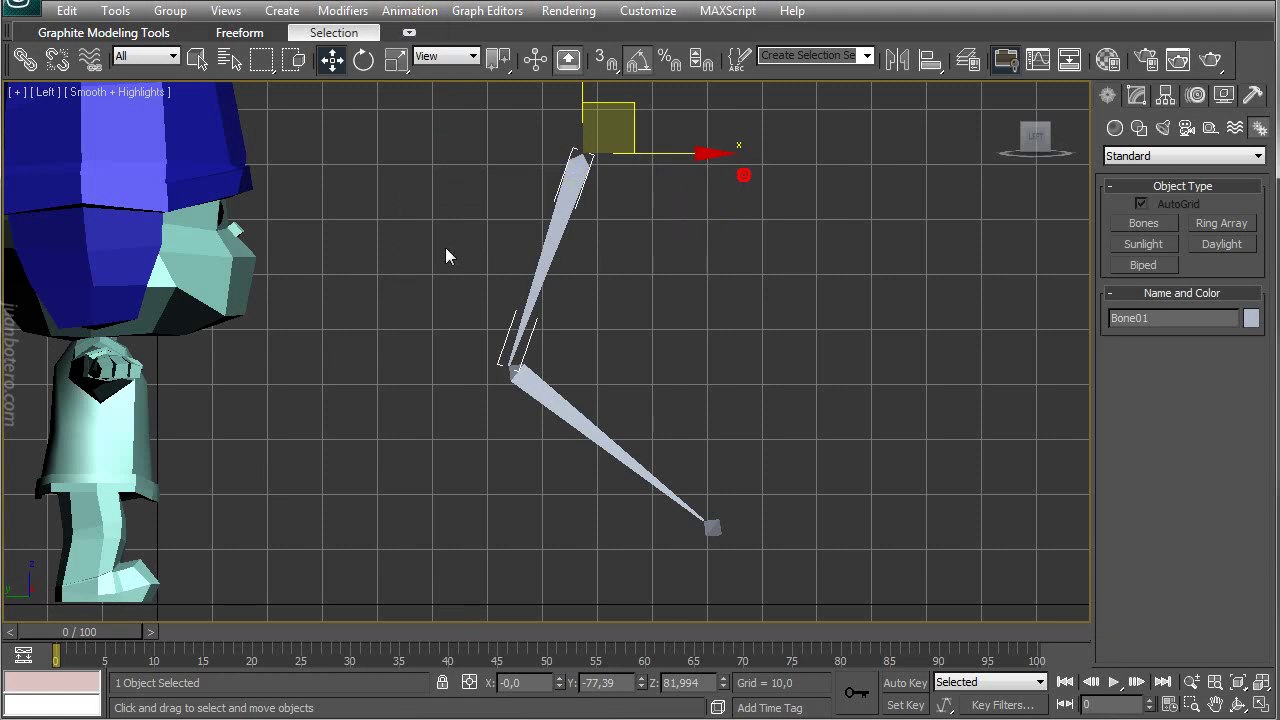
left_click(410, 11)
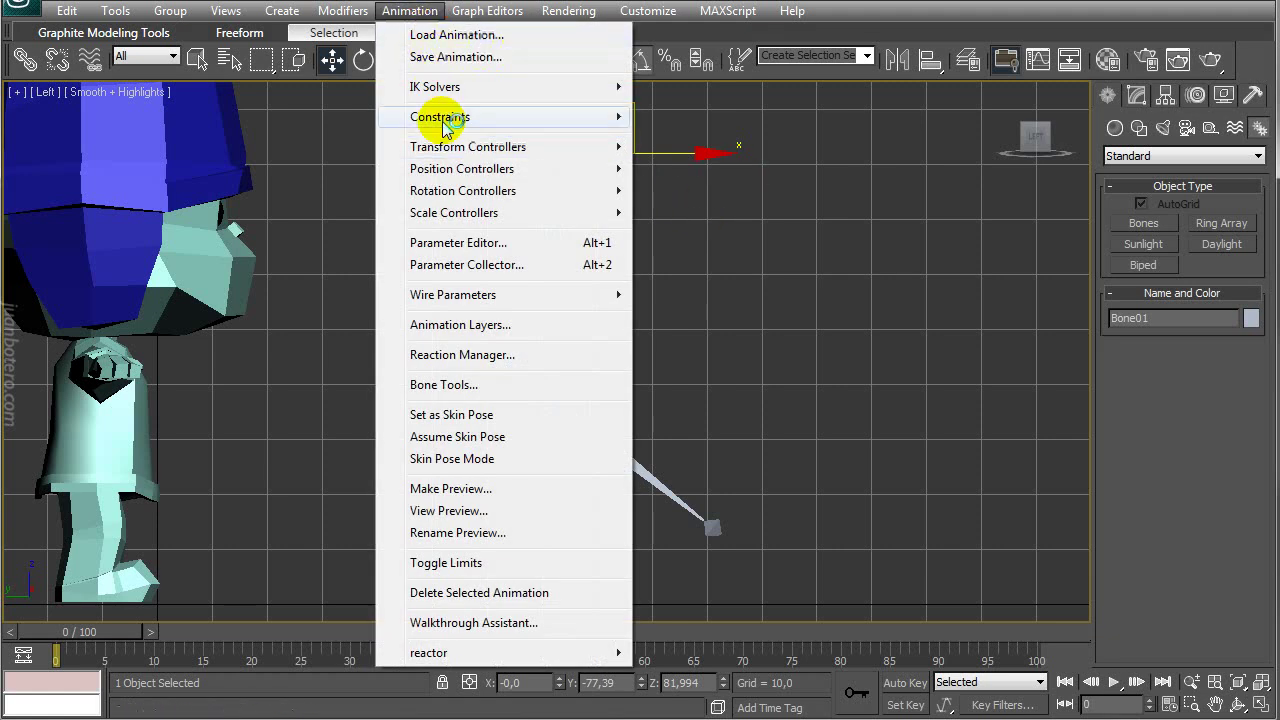
mouse_move(530, 87)
left_click(696, 86)
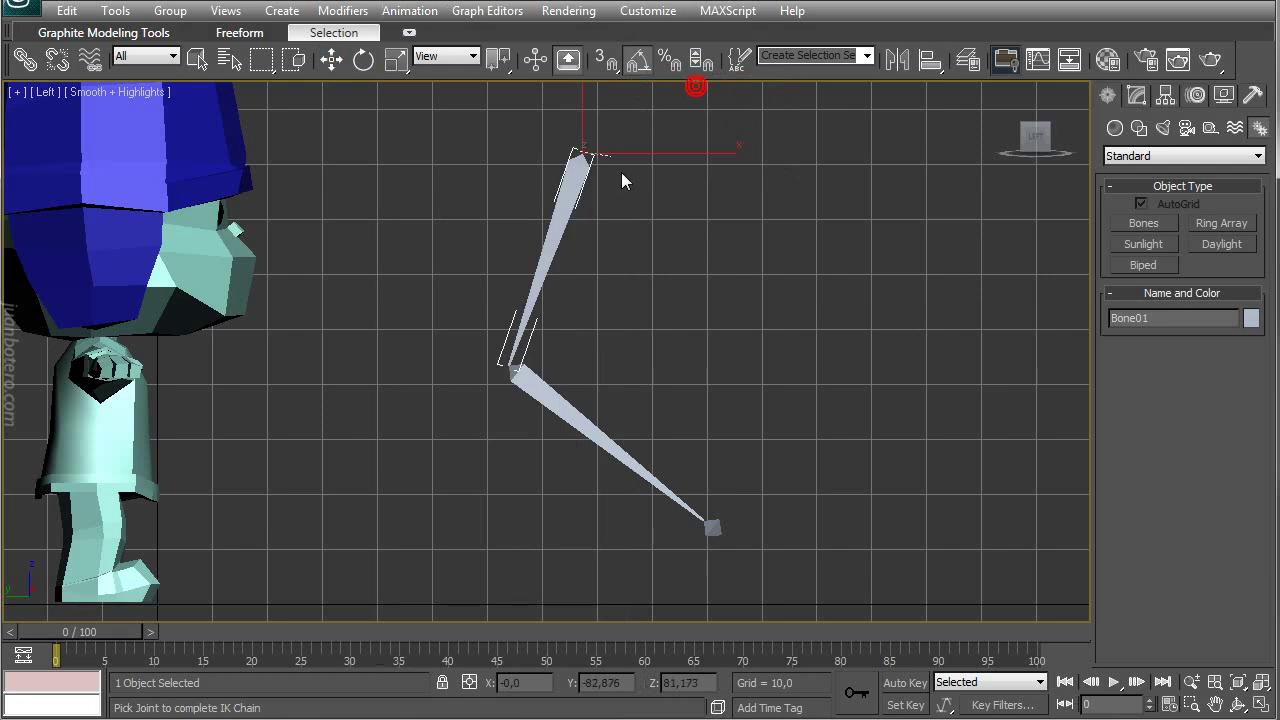
left_click(711, 531)
left_click(785, 403)
Move the IK goal up and away from the character, and delete the bones together with the IK chain
left_click_drag(679, 572, 733, 493)
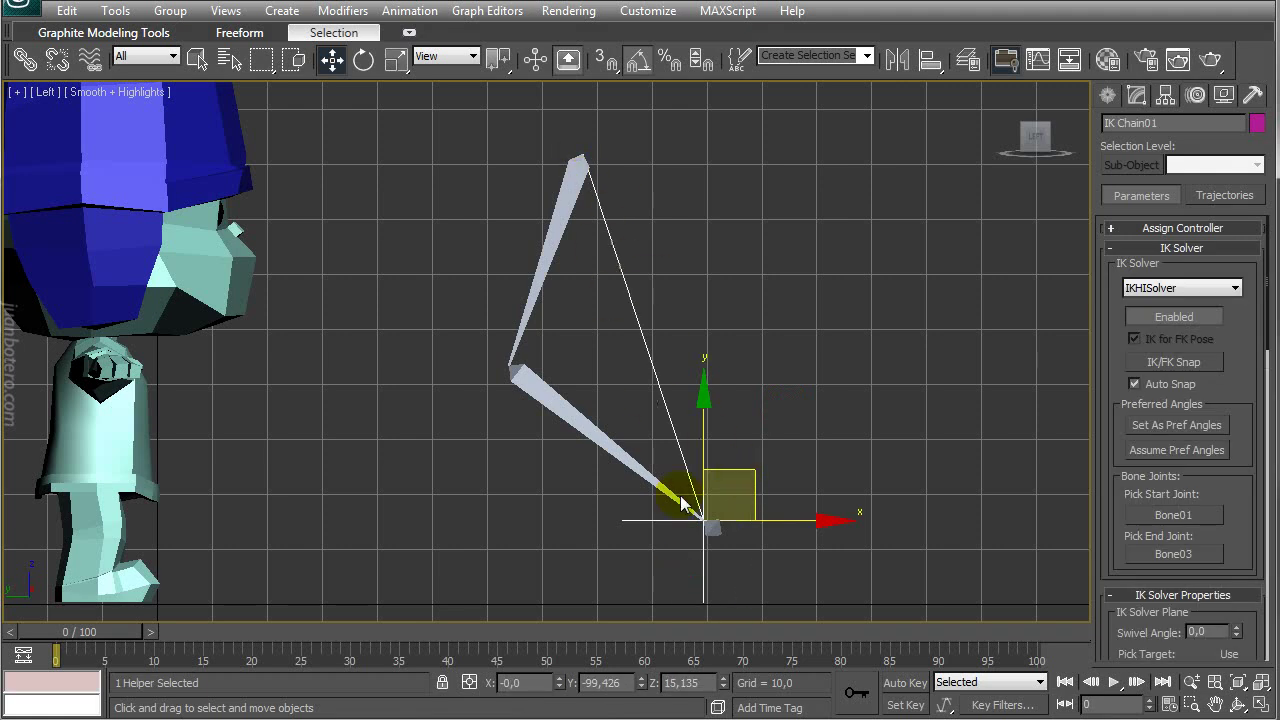
left_click_drag(736, 468, 867, 301)
left_click(988, 168)
left_click_drag(457, 126, 941, 460)
key("Delete")
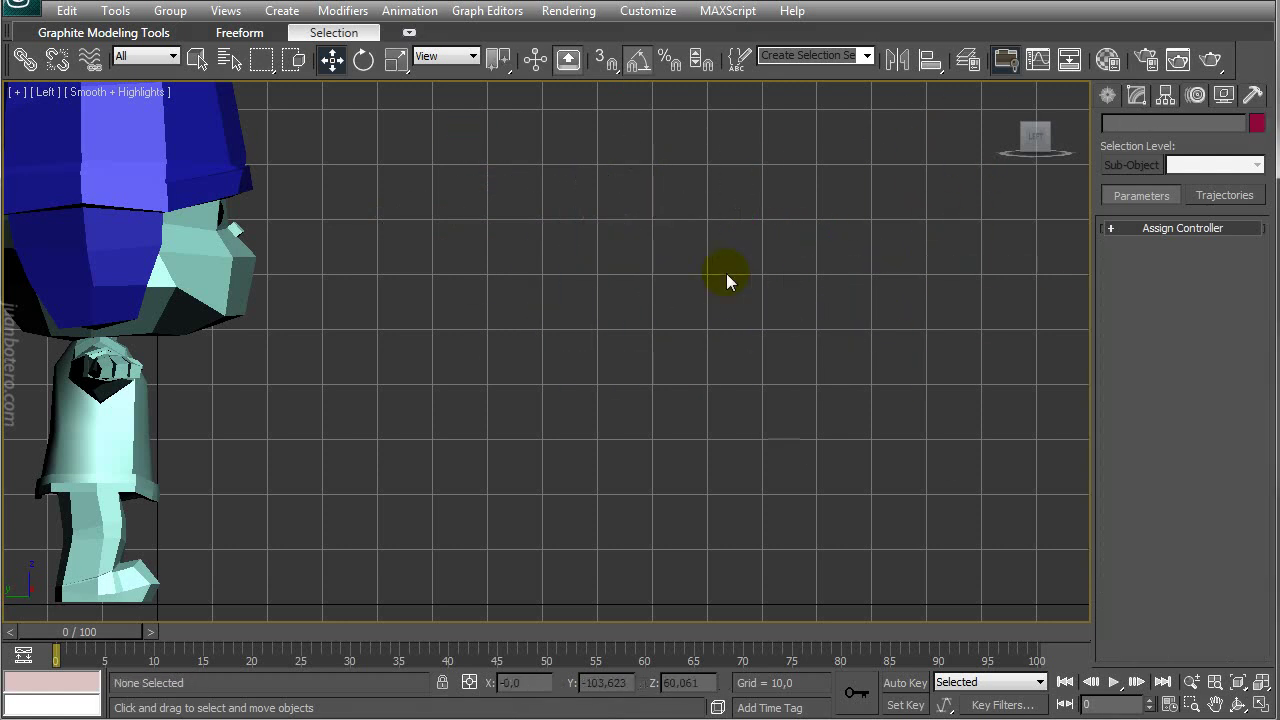
Switch from the left view to an angled perspective view of the whole character
middle_click_drag(378, 431, 754, 317)
middle_click_drag(537, 354, 644, 374)
scroll(620, 294, "up", 5)
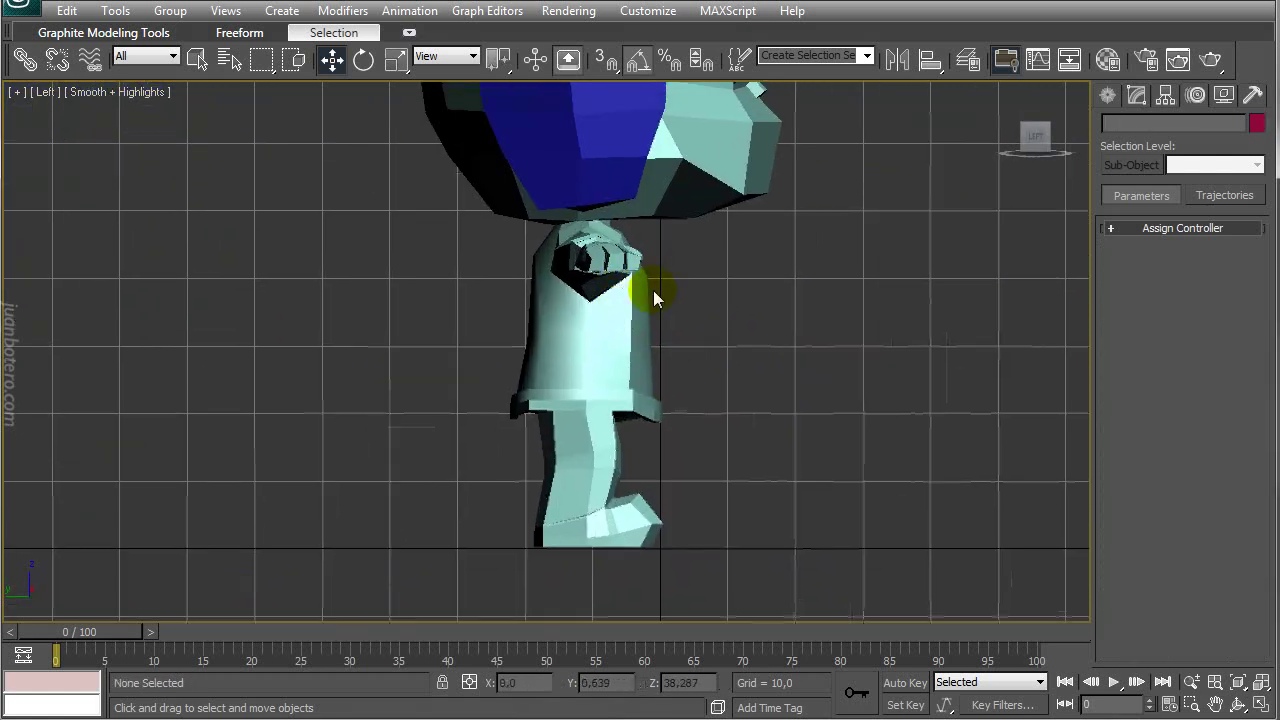
middle_click_drag(649, 295, 566, 278)
scroll(589, 281, "down", 1)
middle_click_drag(569, 340, 582, 364)
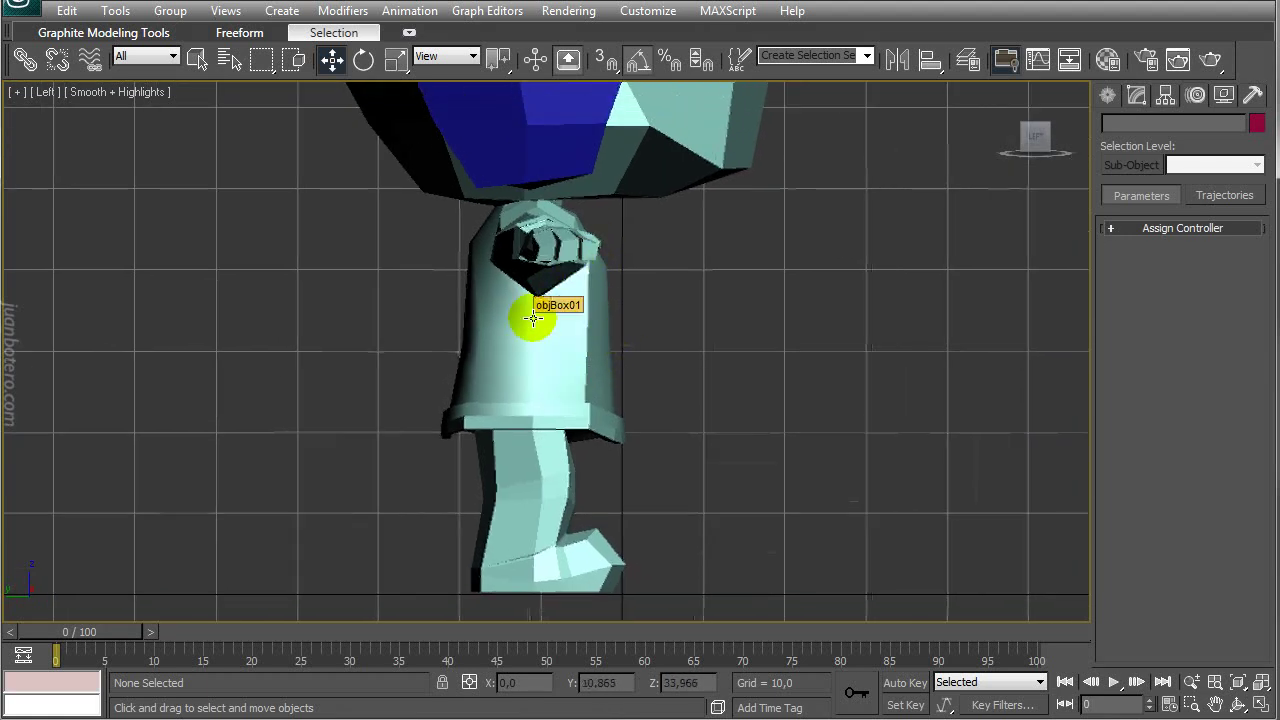
key("p")
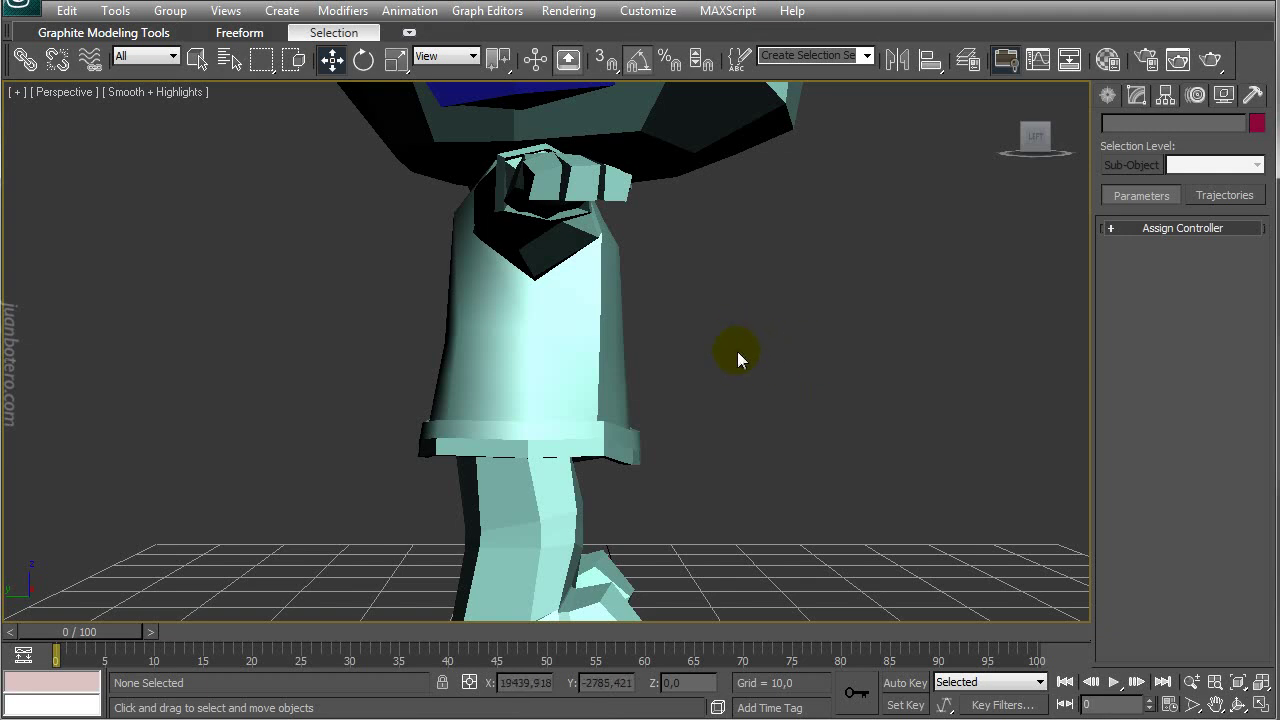
scroll(740, 334, "down", 3)
middle_click_drag(726, 374, 594, 474, "alt")
scroll(594, 474, "down", 3)
middle_click_drag(620, 400, 600, 463)
left_click(543, 391)
middle_click_drag(543, 391, 591, 351, "alt")
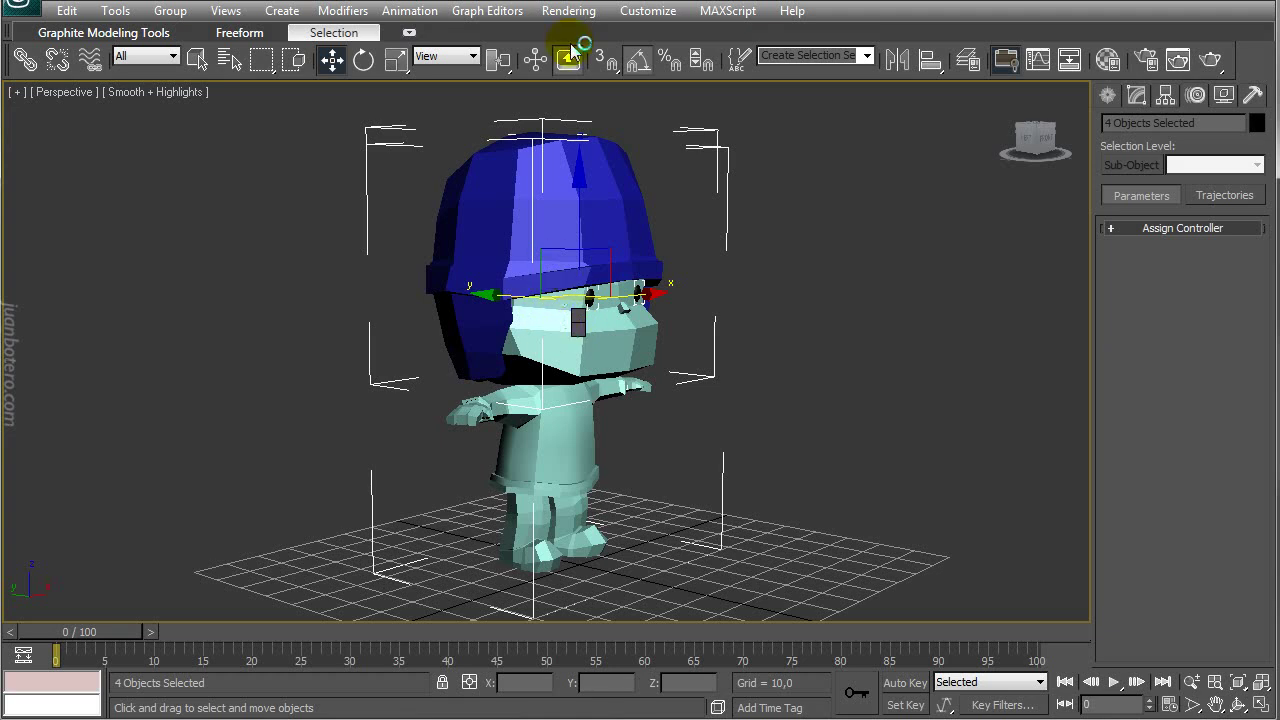
right_click(576, 305)
right_click(360, 331)
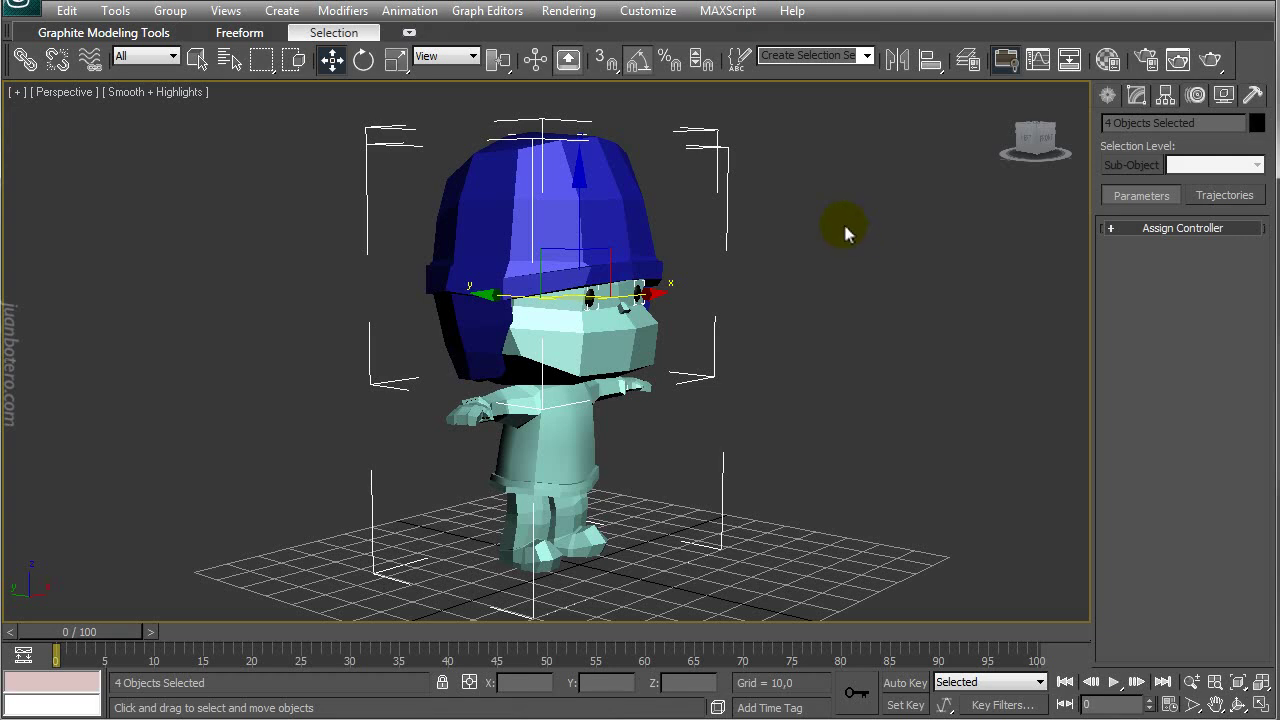
key("alt+c")
left_click(774, 314)
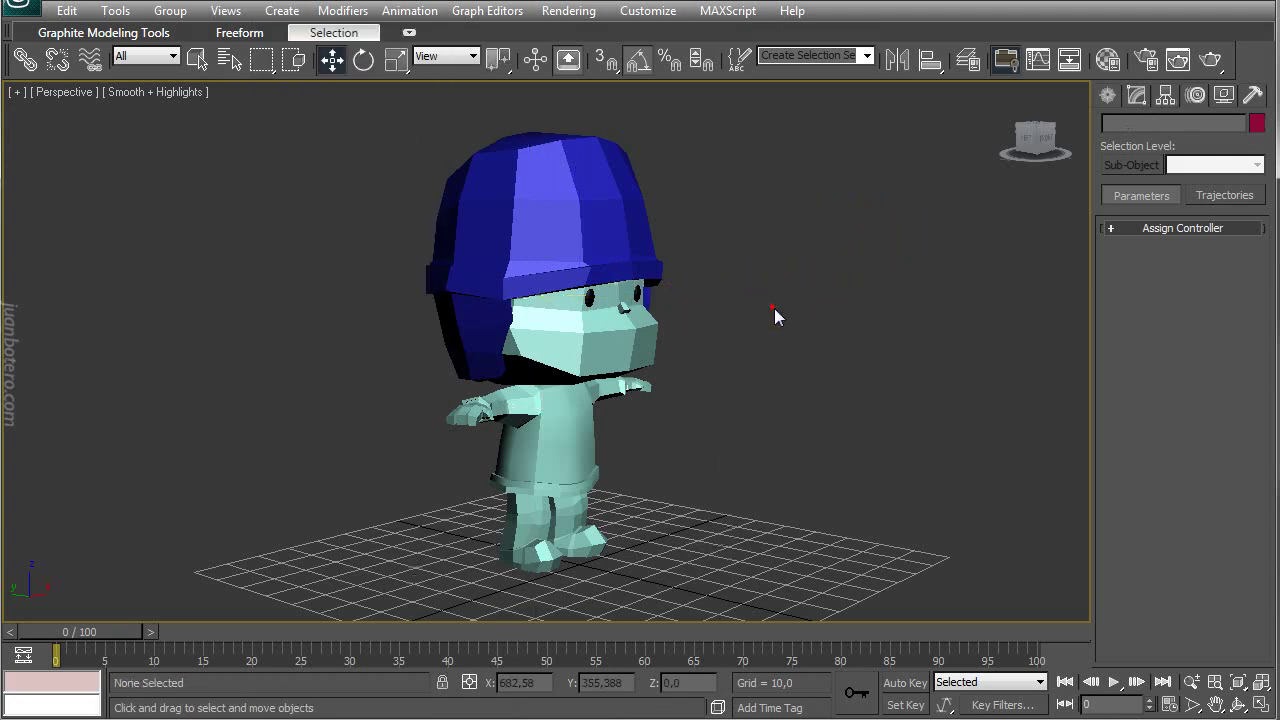
Select all four character objects and turn on see-through display for them
left_click_drag(211, 587, 213, 584)
key("alt+x")
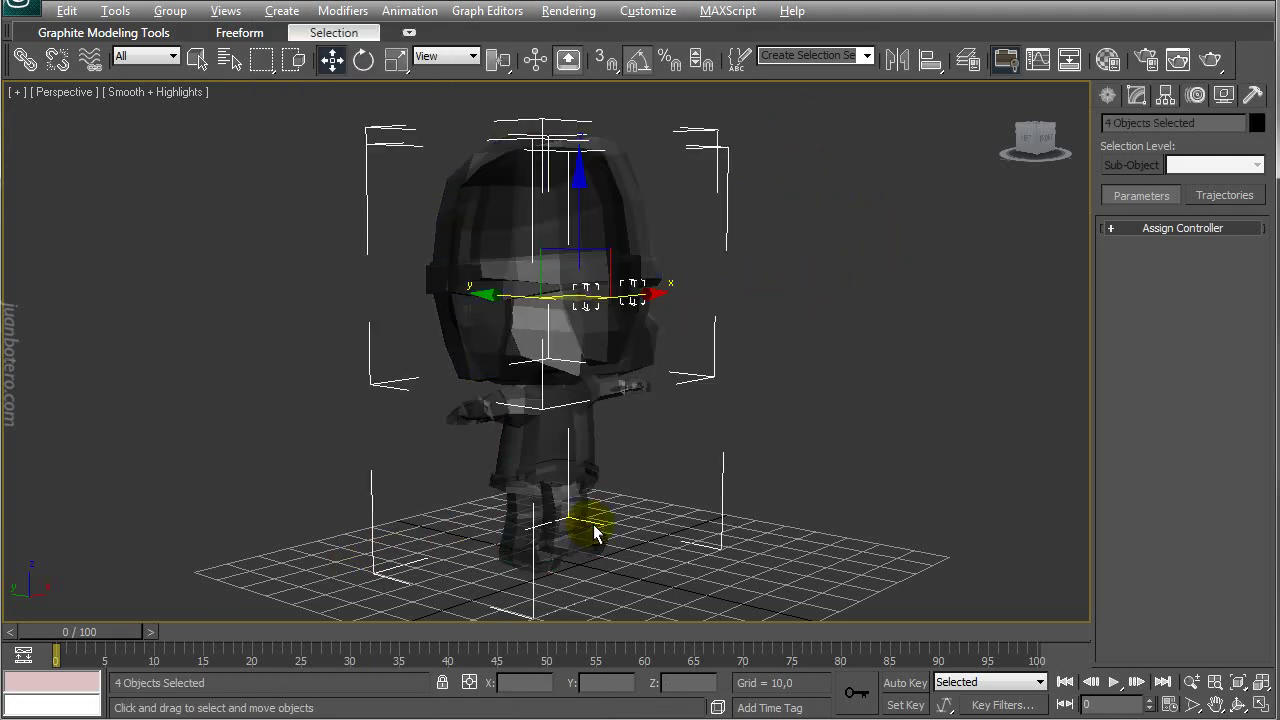
left_click(774, 383)
middle_click_drag(774, 383, 723, 283, "alt")
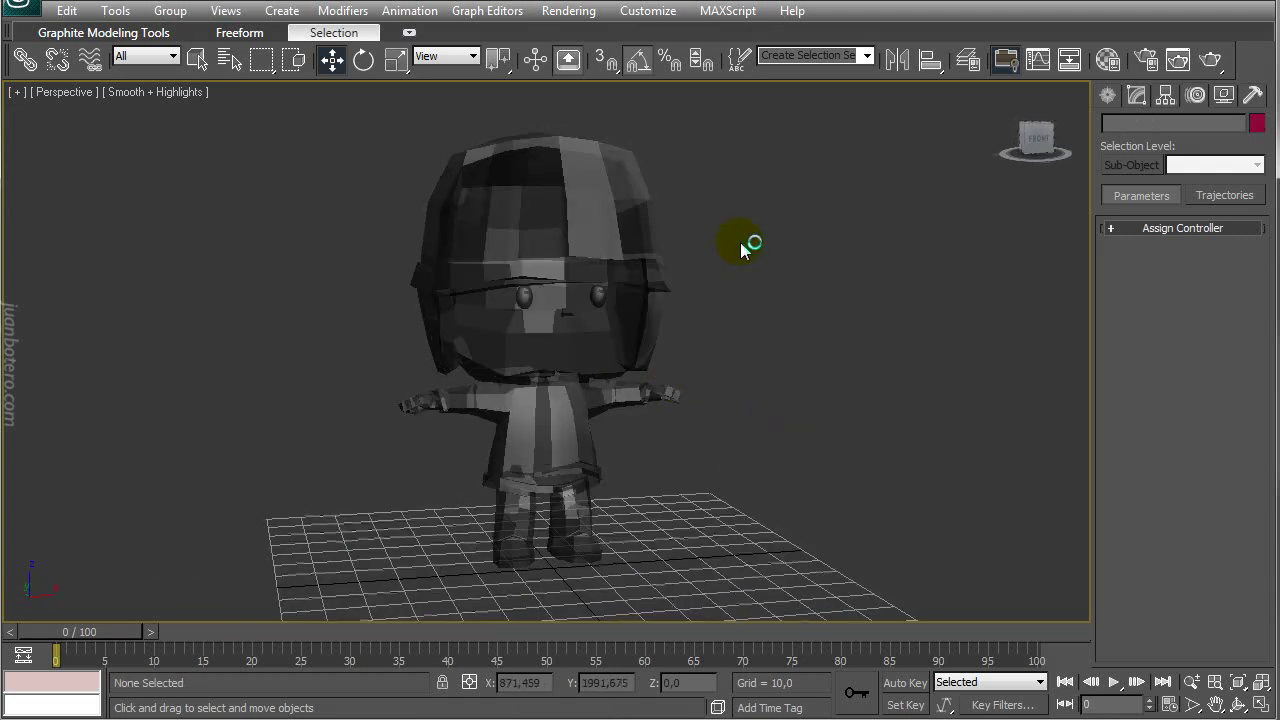
Select all the character's see-through objects and freeze them
middle_click_drag(657, 228, 551, 373, "alt")
scroll(551, 373, "up", 3)
middle_click_drag(534, 523, 568, 368, "alt")
scroll(643, 514, "up", 3)
middle_click_drag(612, 268, 605, 483)
scroll(614, 394, "down", 5)
middle_click_drag(692, 206, 694, 314)
left_click_drag(783, 149, 209, 659)
right_click(550, 349)
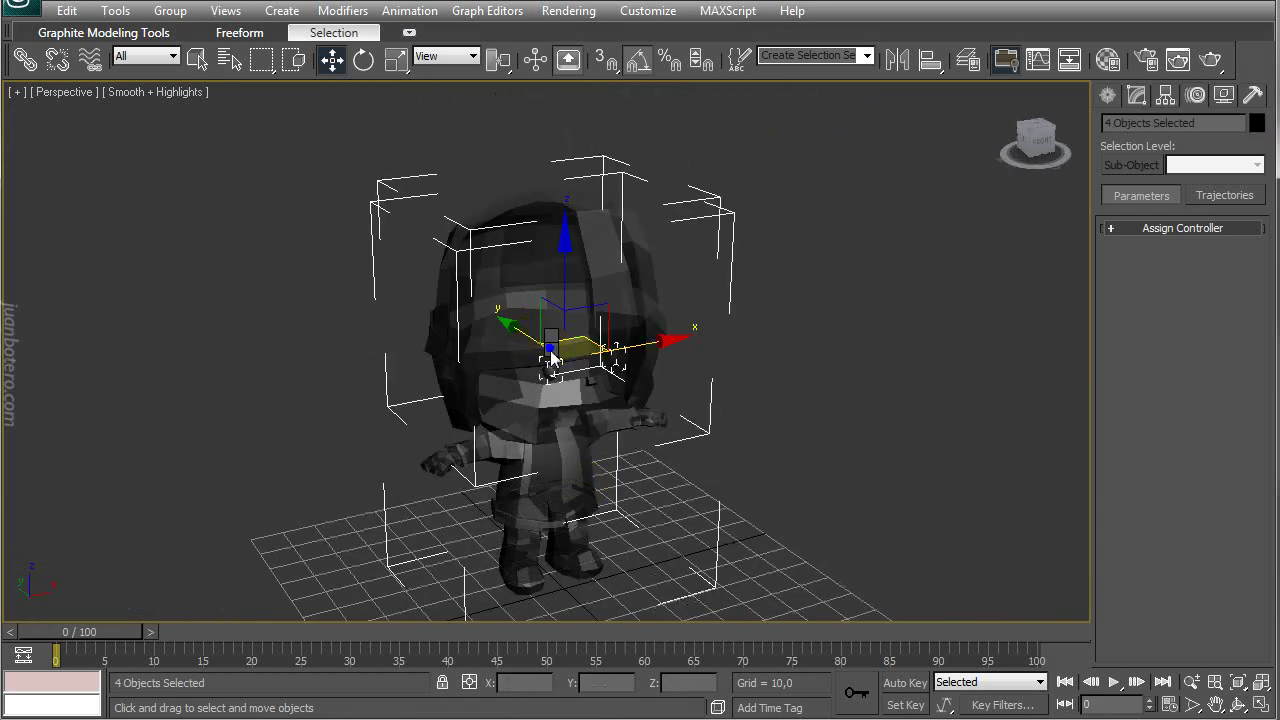
right_click(565, 340)
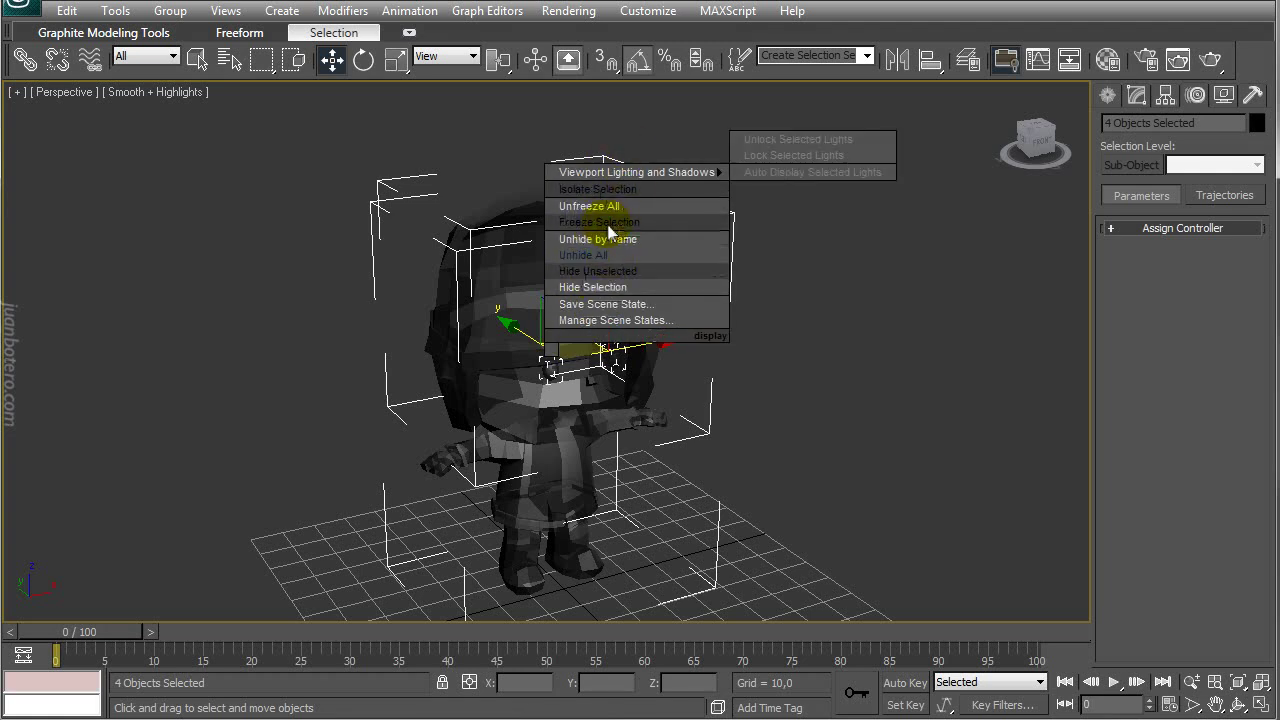
left_click(609, 222)
Return to the left view and frame the frozen character's torso and legs
middle_click_drag(609, 260, 609, 352, "alt")
middle_click_drag(503, 358, 618, 312, "alt")
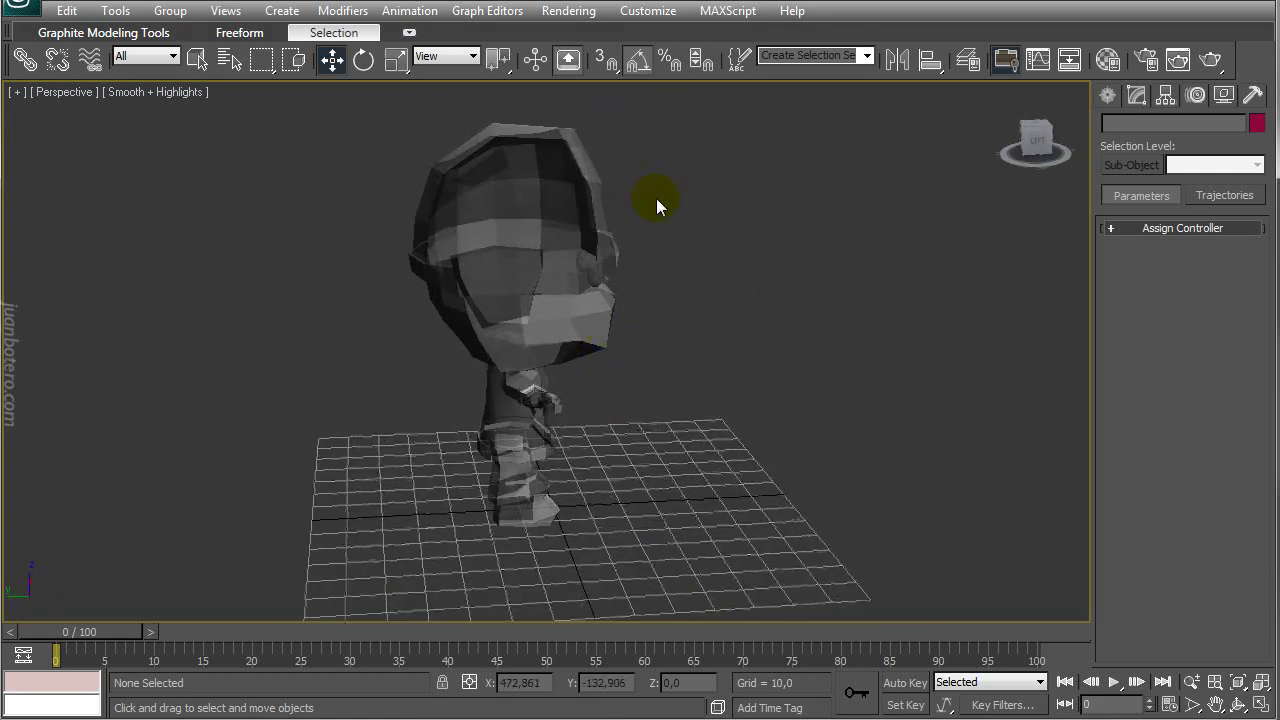
key("l")
scroll(574, 308, "down", 2)
key("alt+w")
mouse_move(328, 465)
middle_mouse_down()
mouse_move(383, 488)
mouse_move(331, 482)
middle_mouse_up()
key("alt+w")
scroll(586, 309, "up", 5)
scroll(506, 300, "down", 3)
scroll(506, 300, "up", 1)
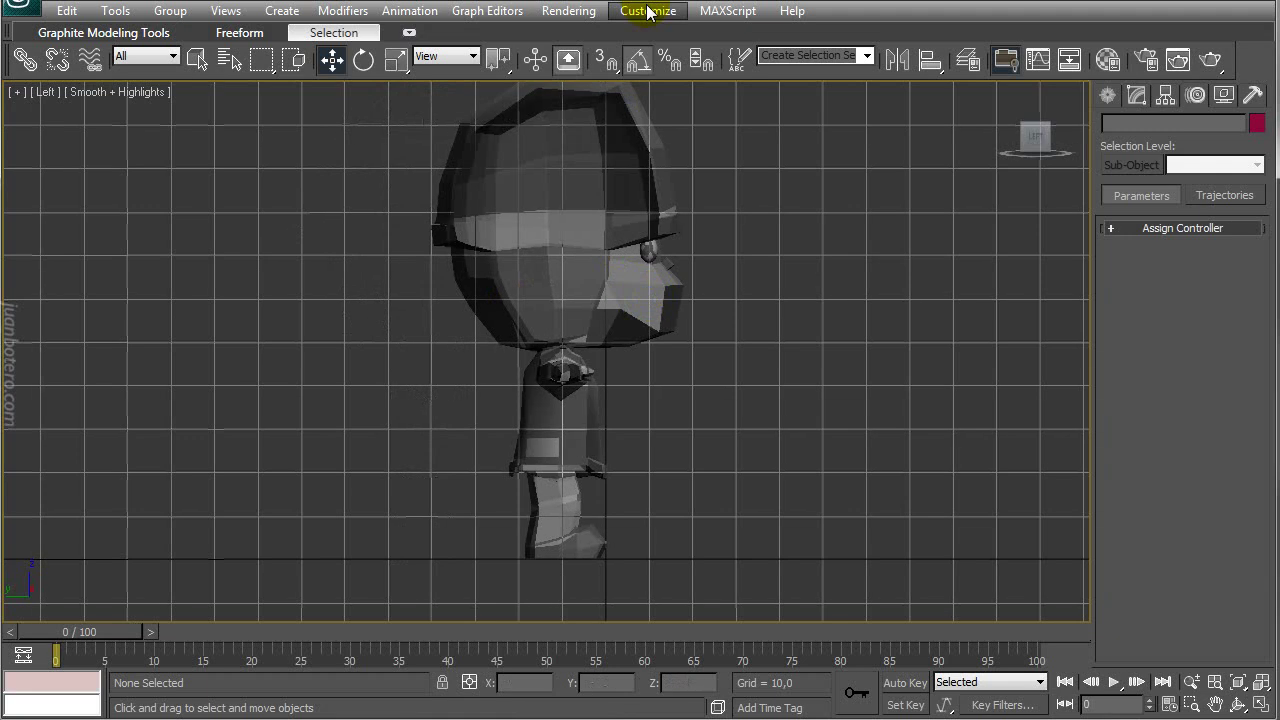
middle_click_drag(579, 435, 523, 400)
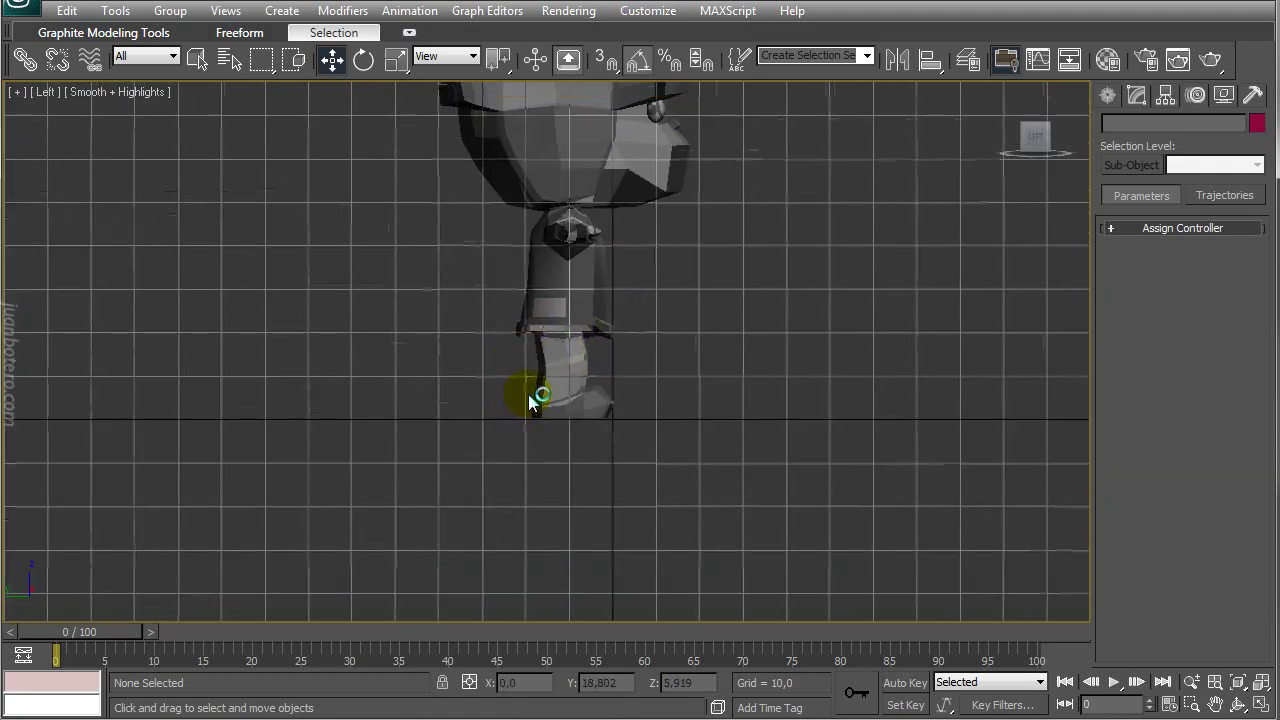
Frame the character's leg closely in the left view and start the Bones tool
scroll(620, 366, "up", 5)
middle_click_drag(688, 291, 563, 229)
scroll(563, 231, "down", 1)
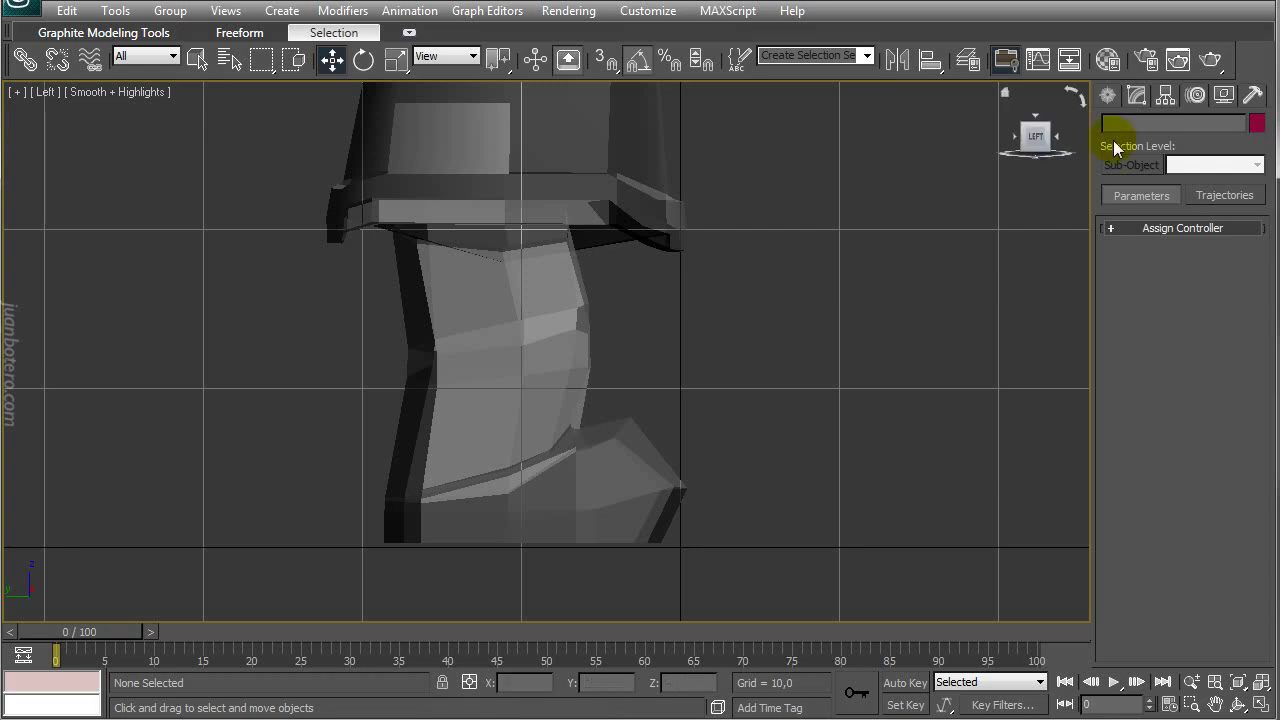
left_click(1110, 96)
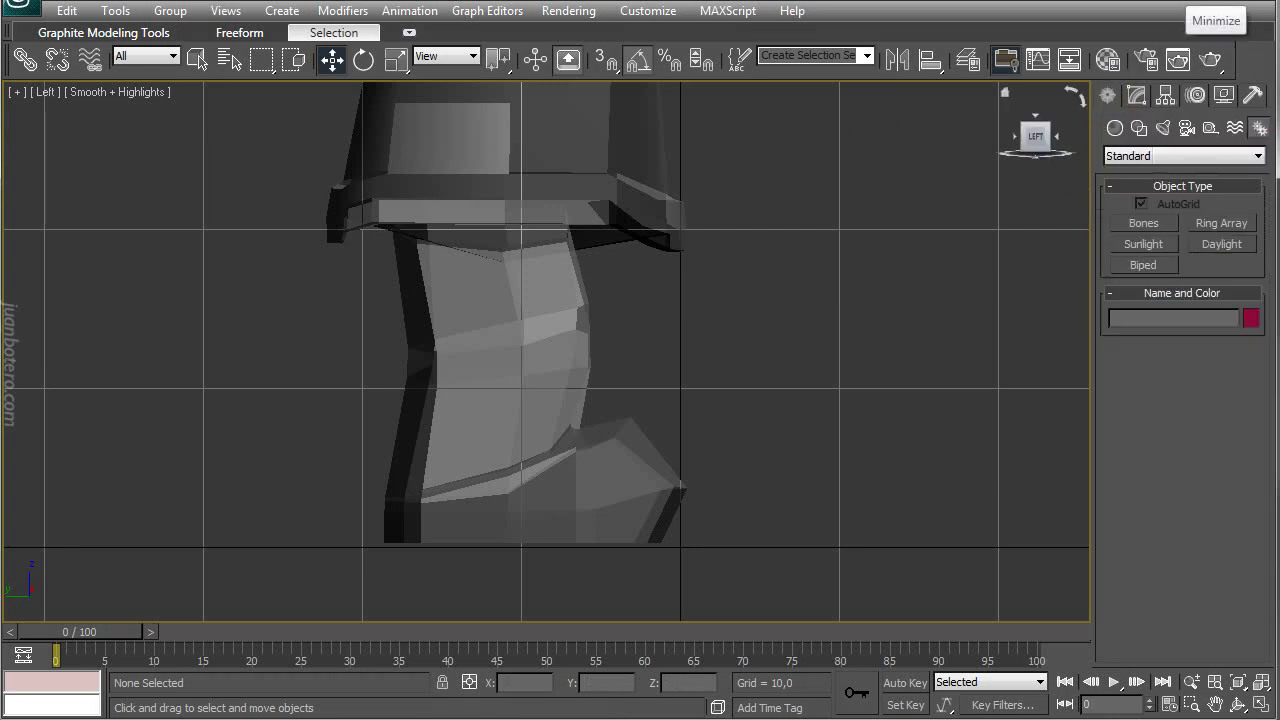
left_click(1165, 224)
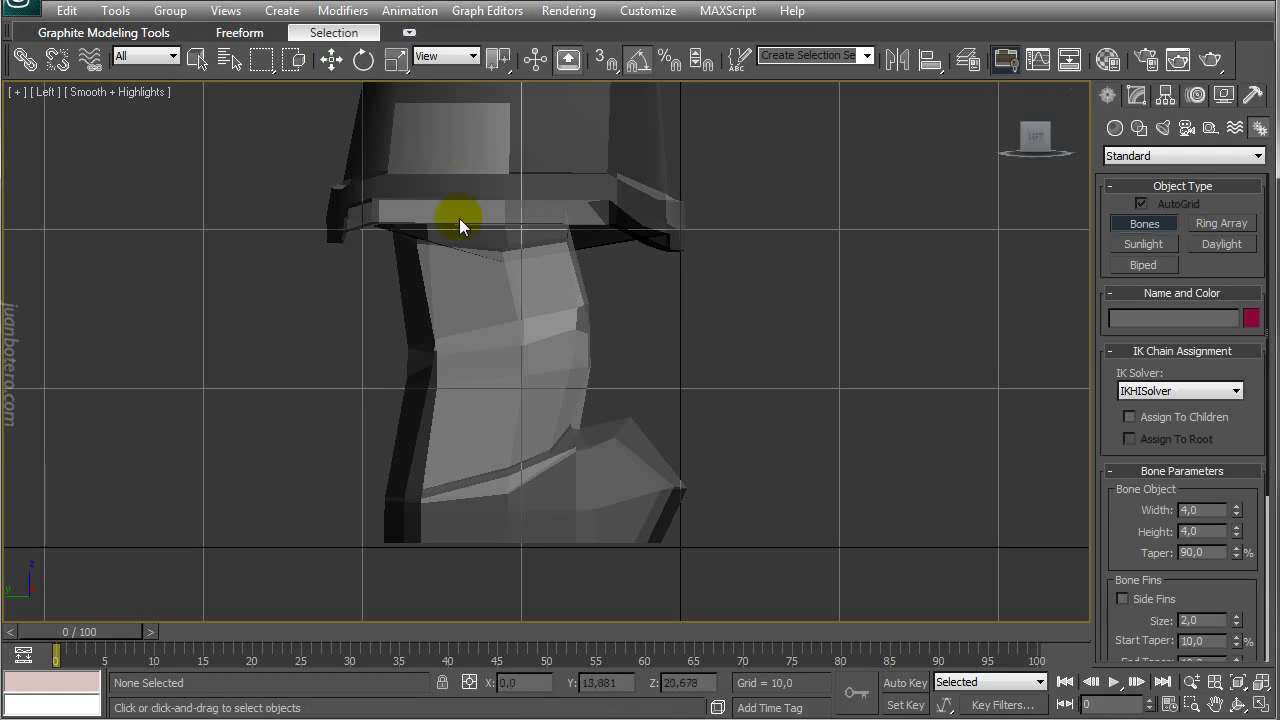
Try to draw a bone chain down the leg from the hip through the knee to the ankle and heel
left_click(495, 213)
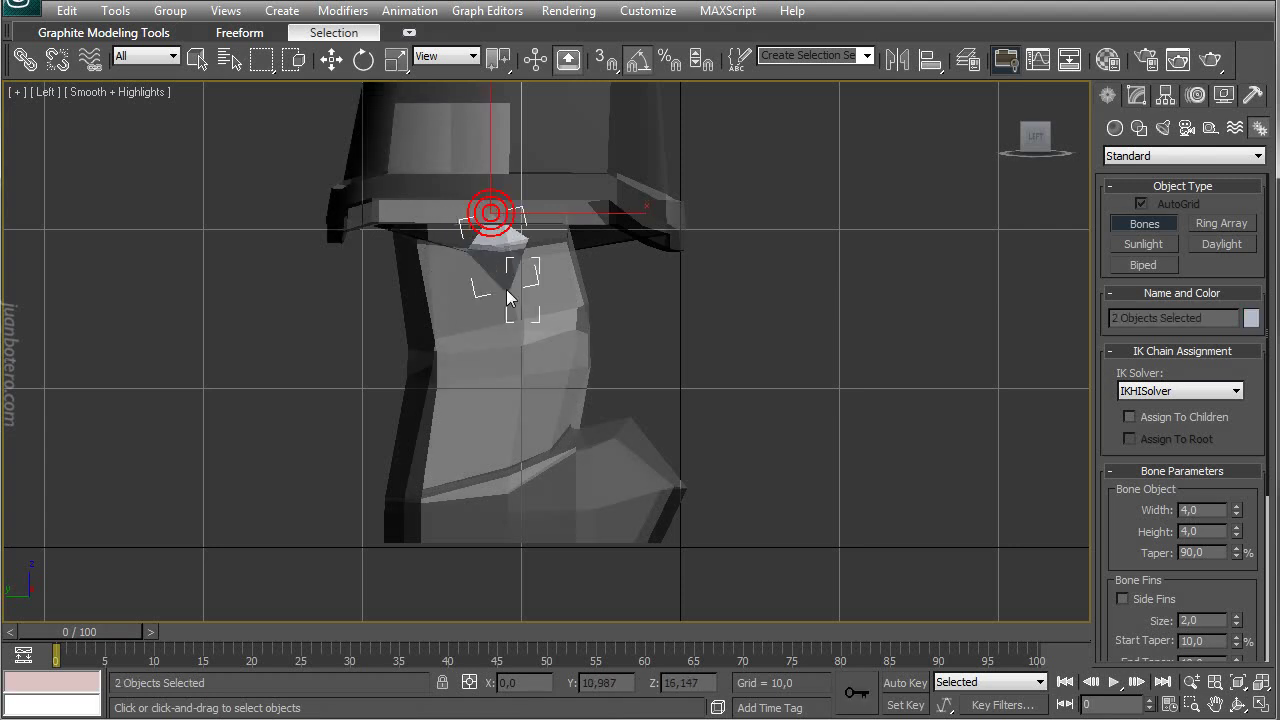
left_click(513, 282)
right_click(513, 288)
left_click(517, 337)
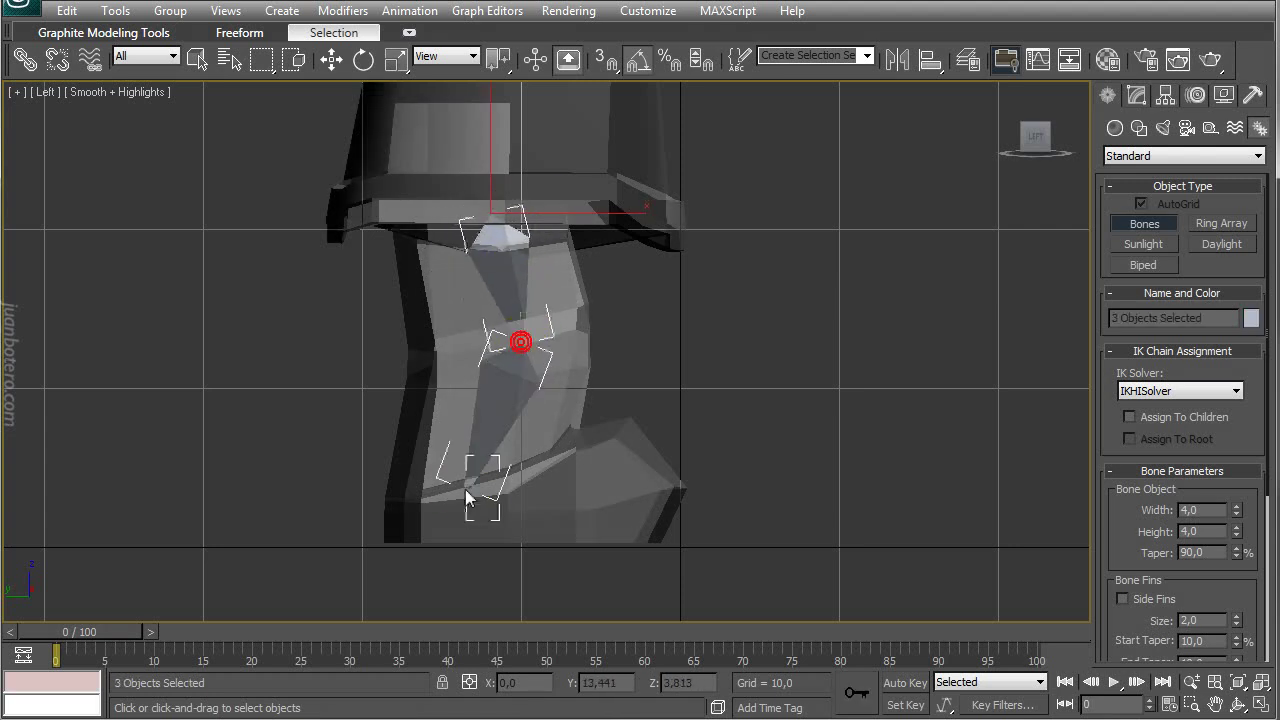
left_click(397, 535)
right_click(414, 527)
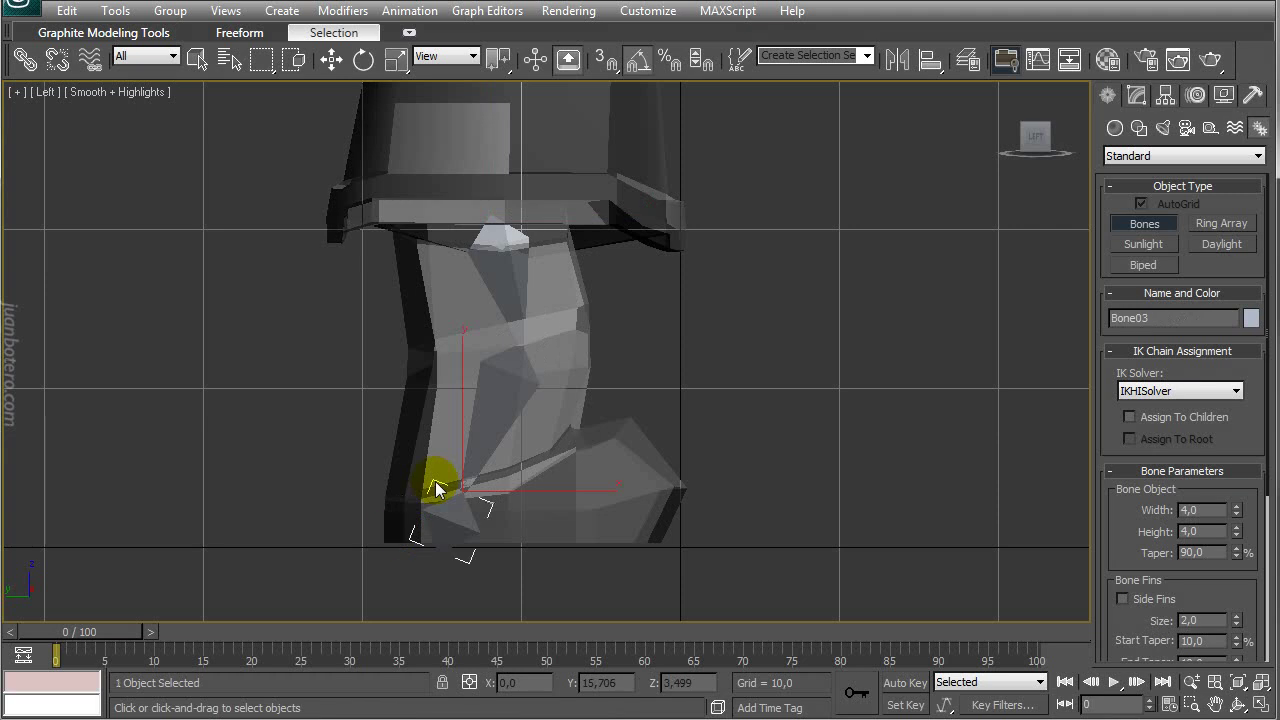
Undo the oversized leg bone chain
key("ctrl+z")
key("ctrl+z")
key("ctrl+z")
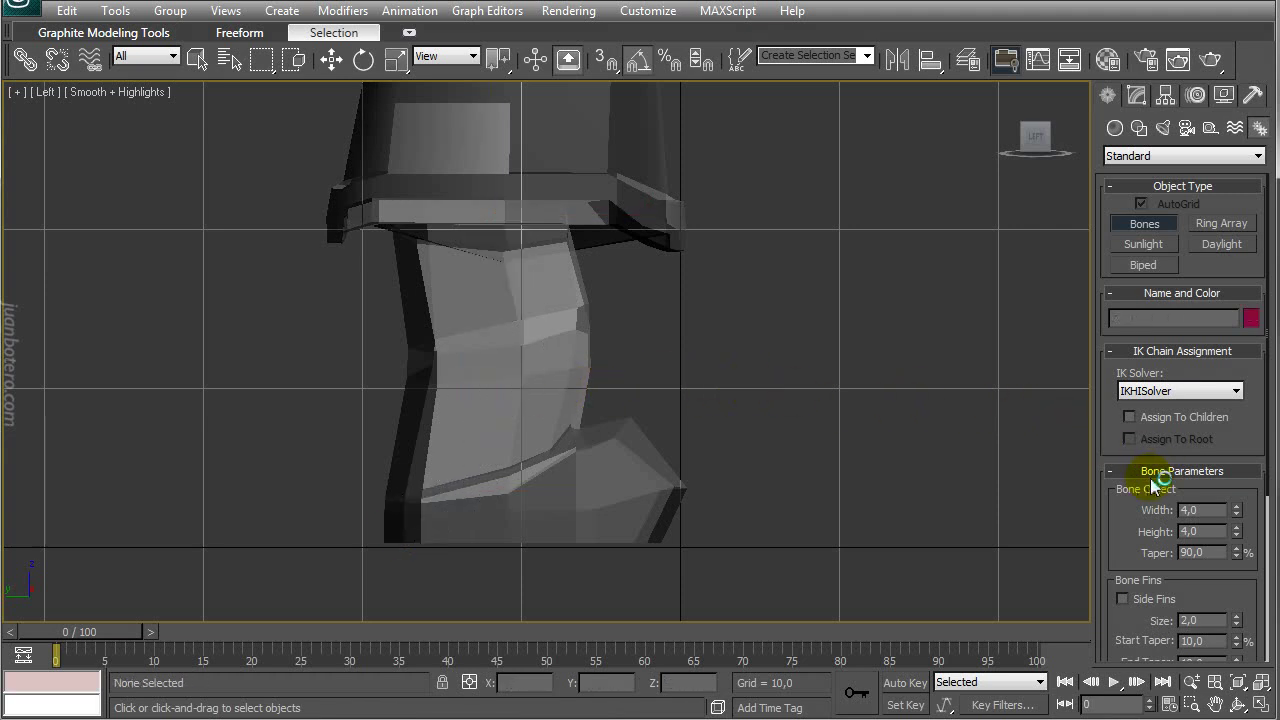
Set the width and height of new bones to 2
double_click(1205, 510)
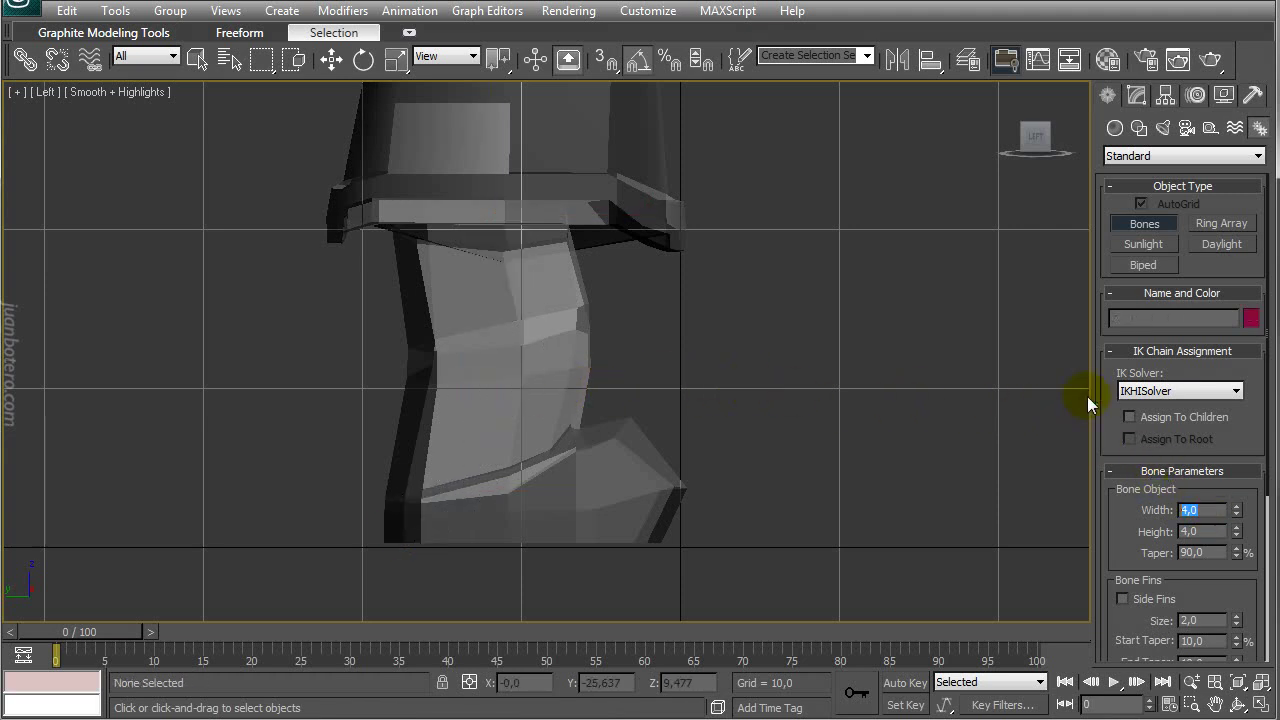
left_click(467, 193)
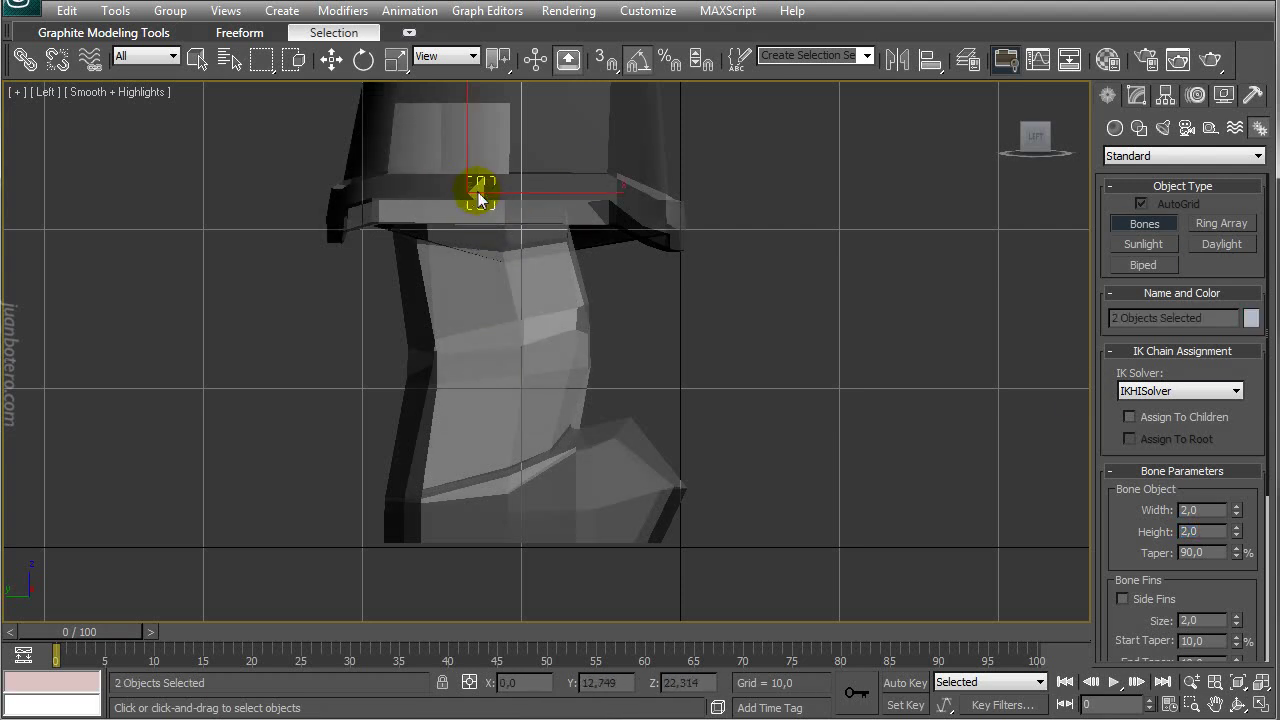
right_click(500, 309)
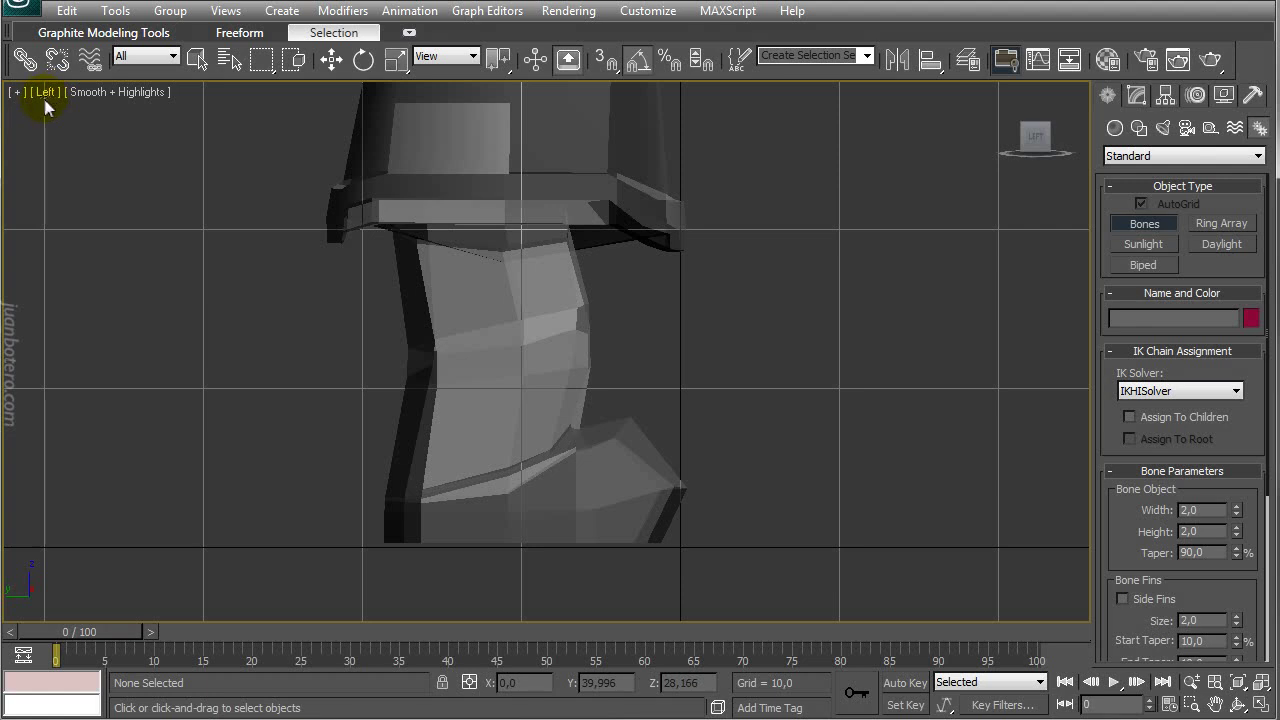
Draw a leg bone chain from the hip through the knee to the ankle, ending with a short bone at the heel
left_click(481, 211)
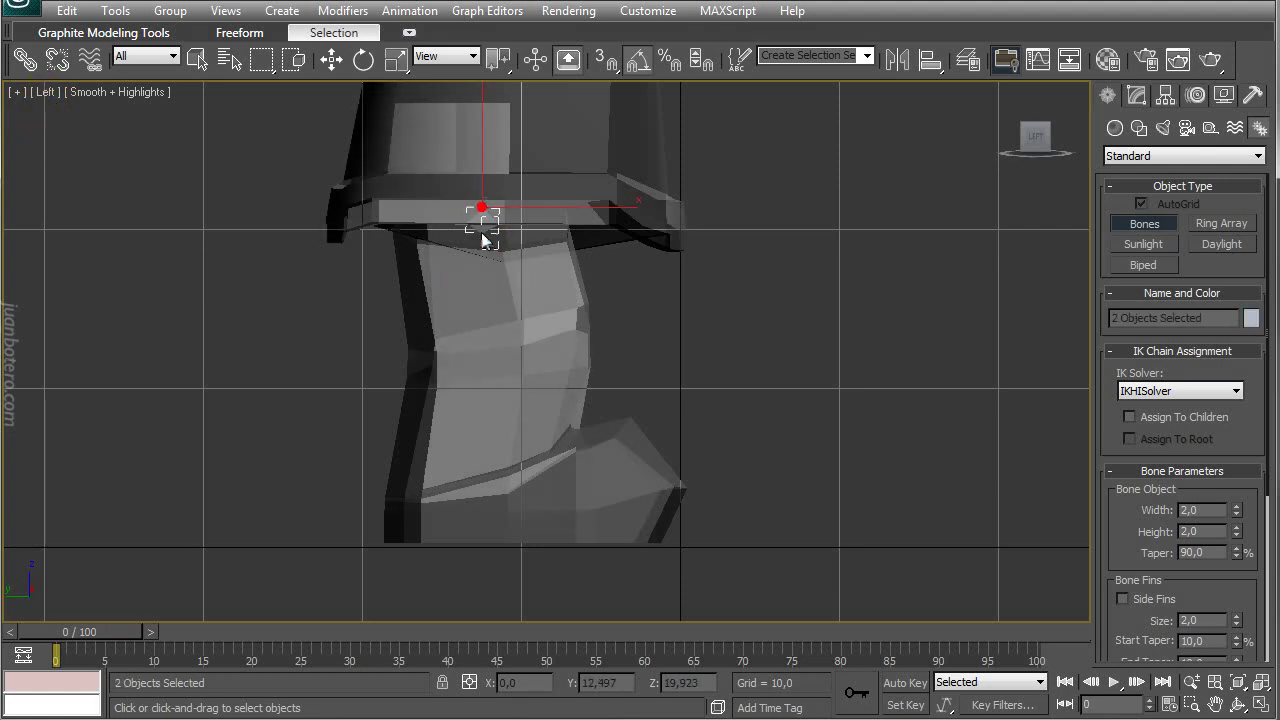
left_click(520, 352)
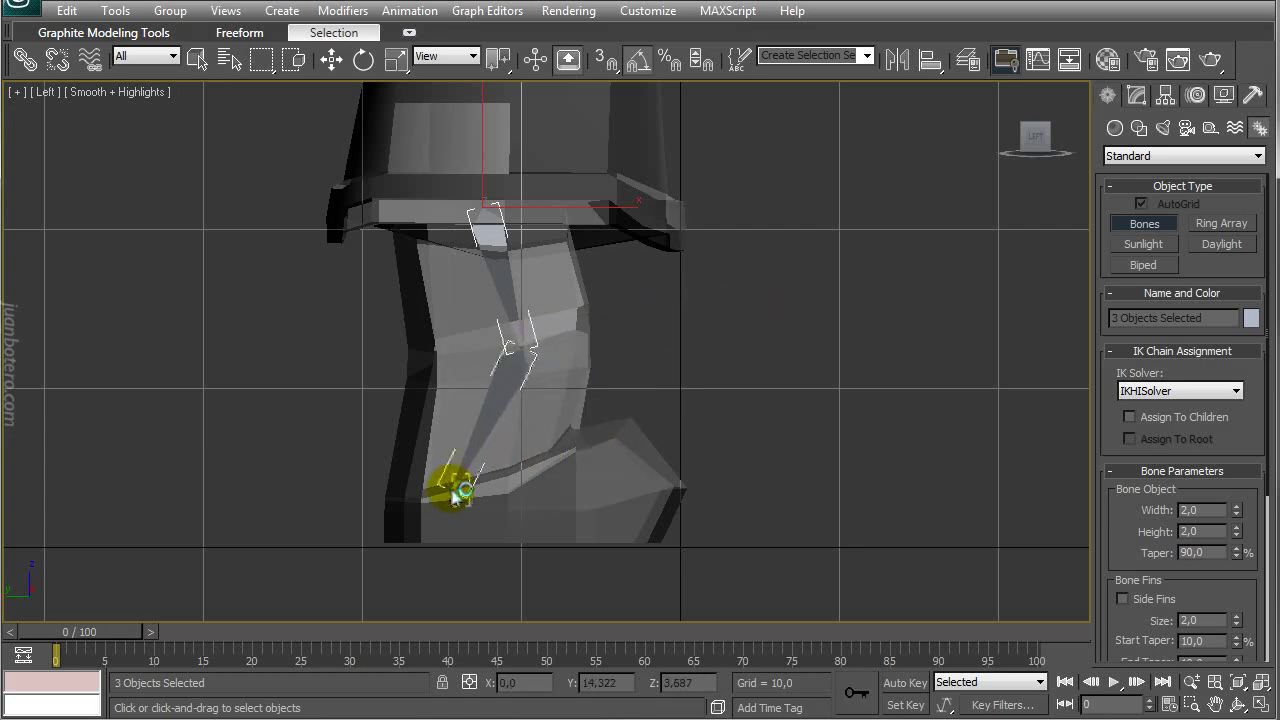
key("F3")
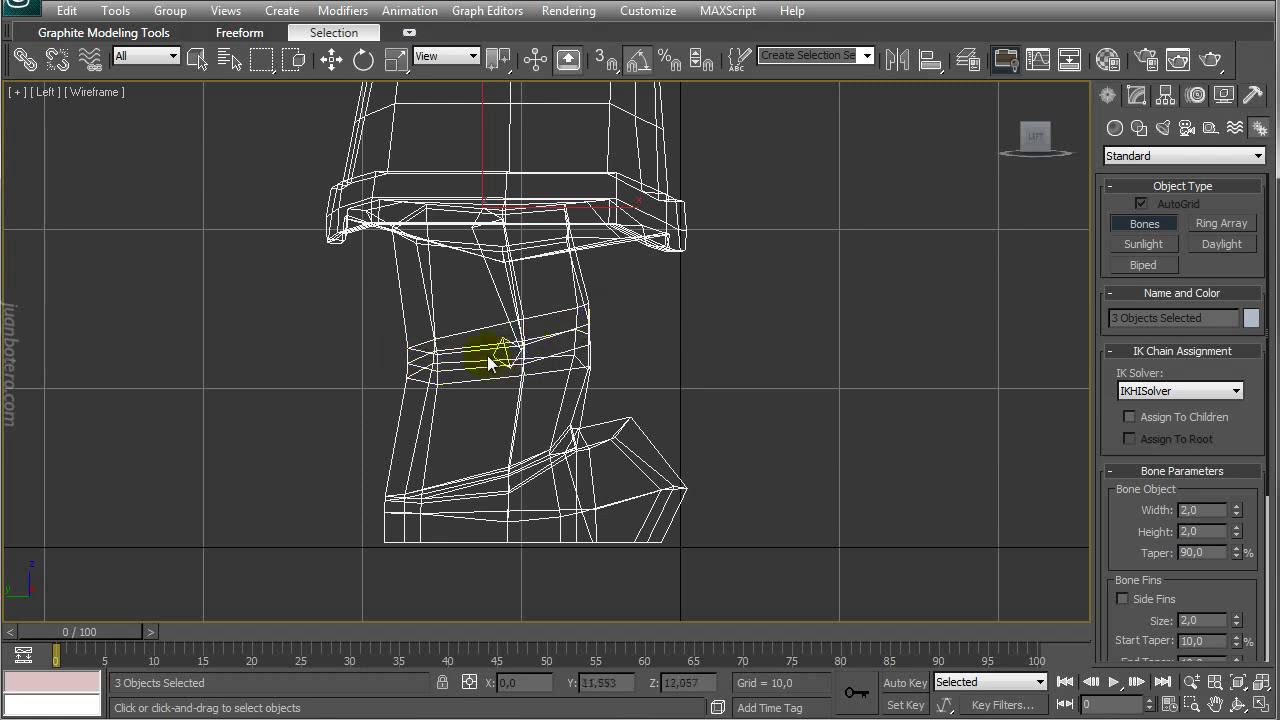
key("F3")
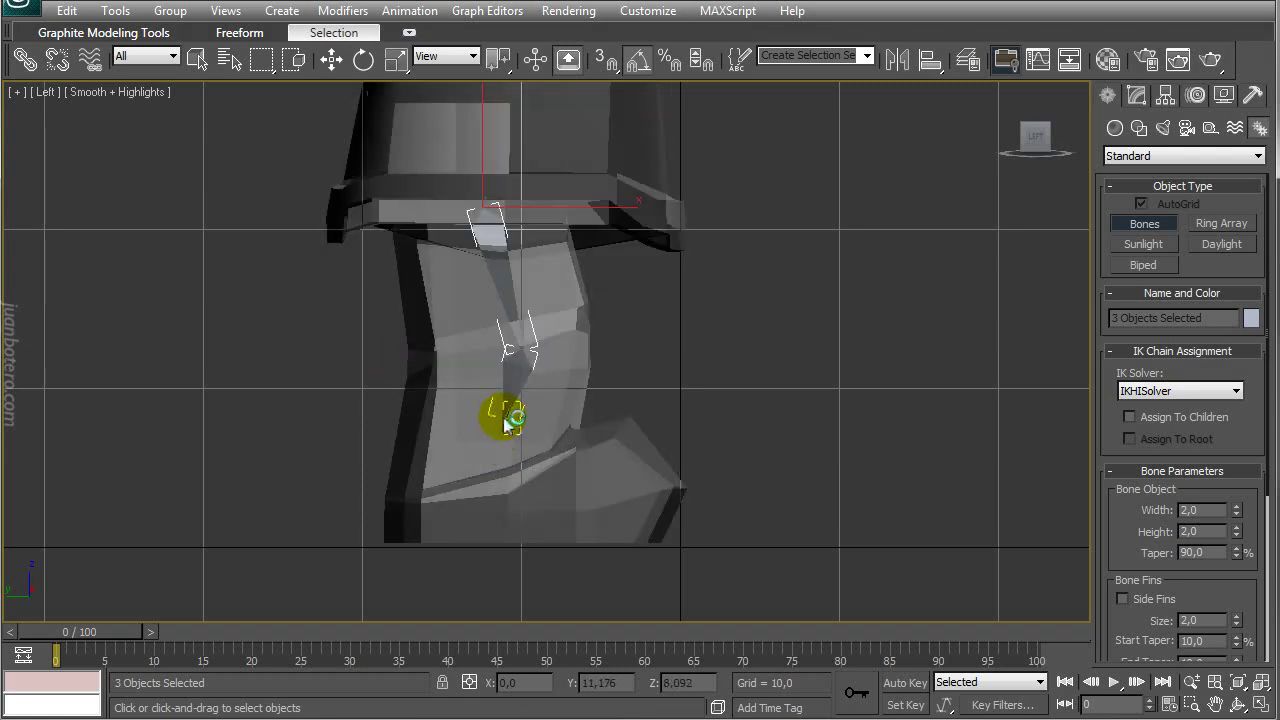
left_click(437, 490)
right_click(411, 549)
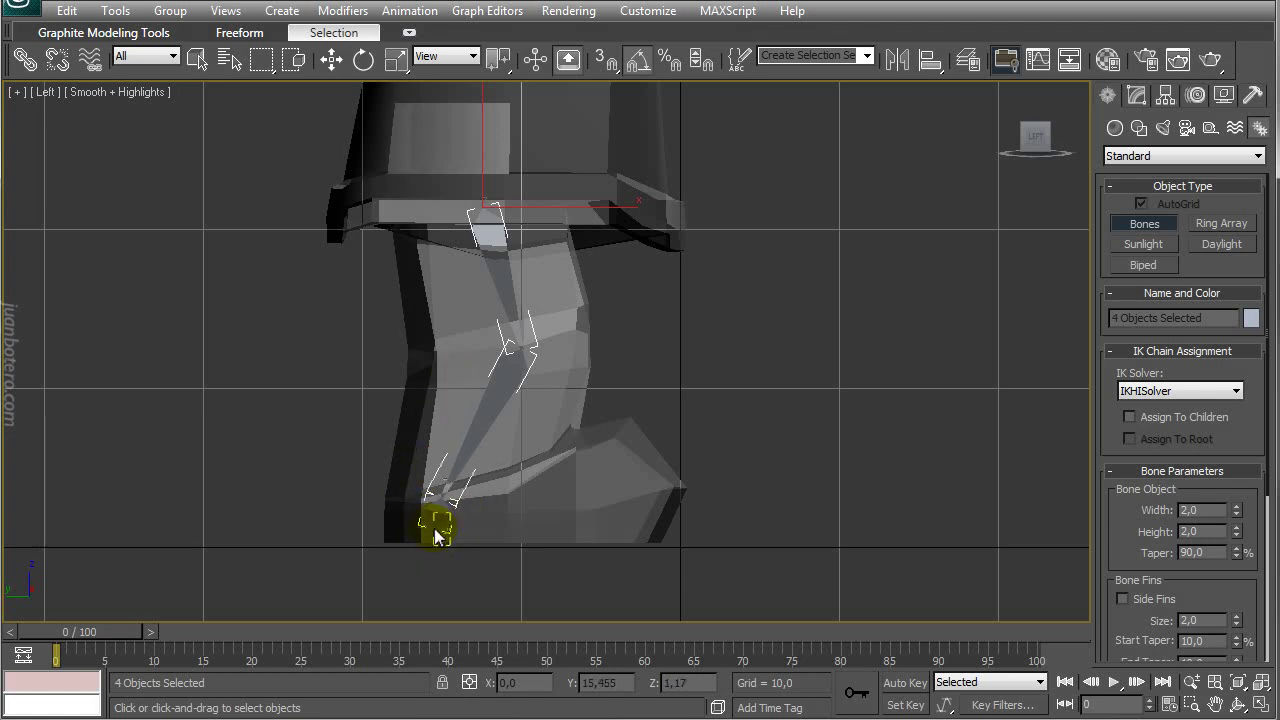
left_click(436, 534)
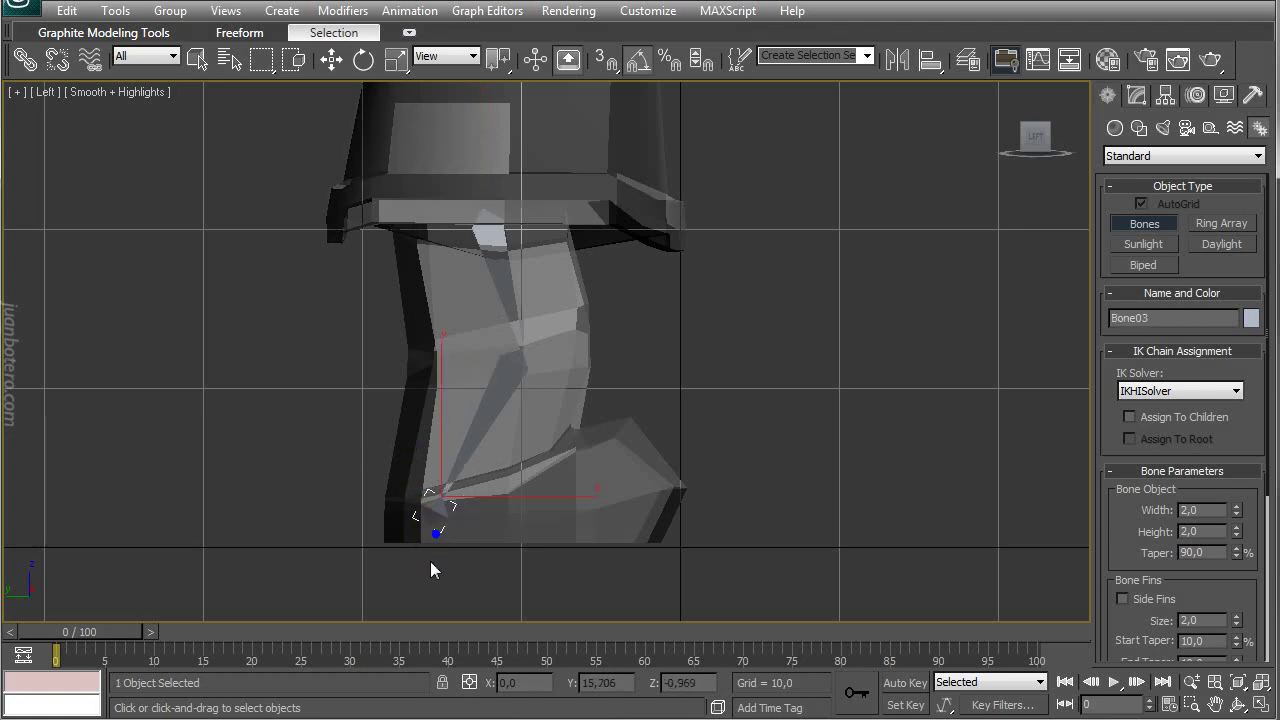